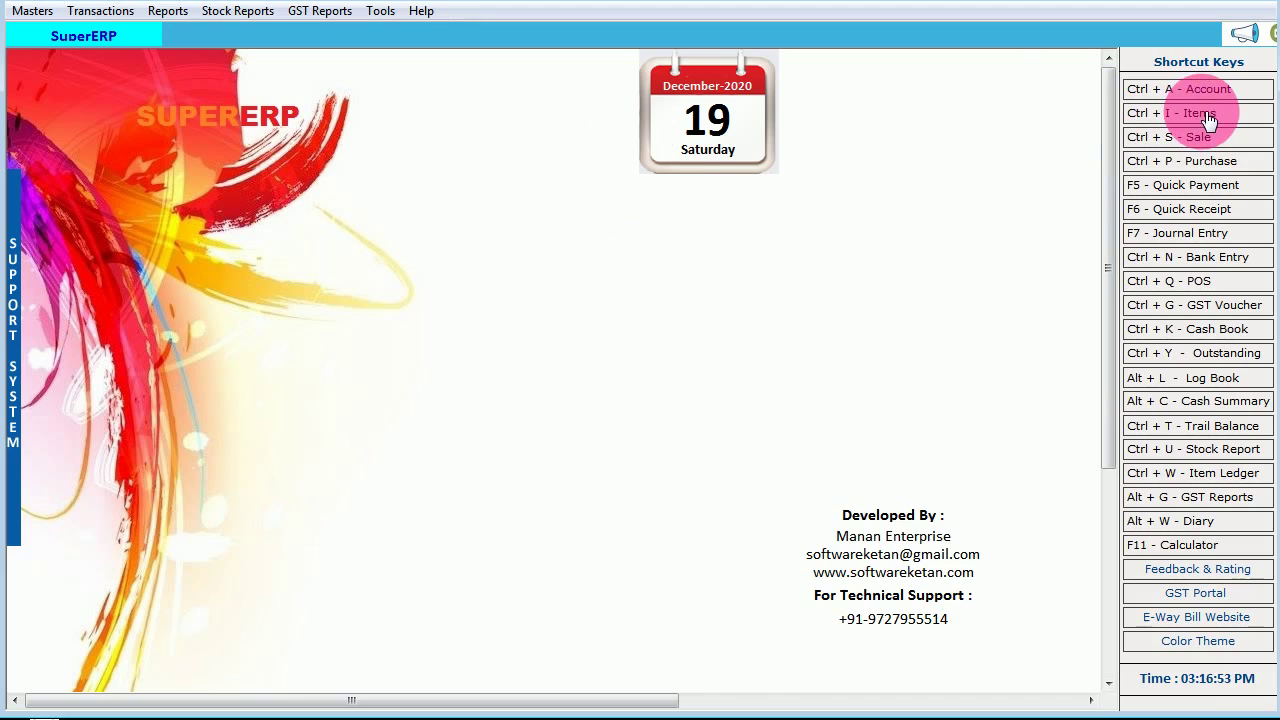
Open the list of items and view the options for importing items from an Excel sheet, leaving them unused
left_click(1207, 118)
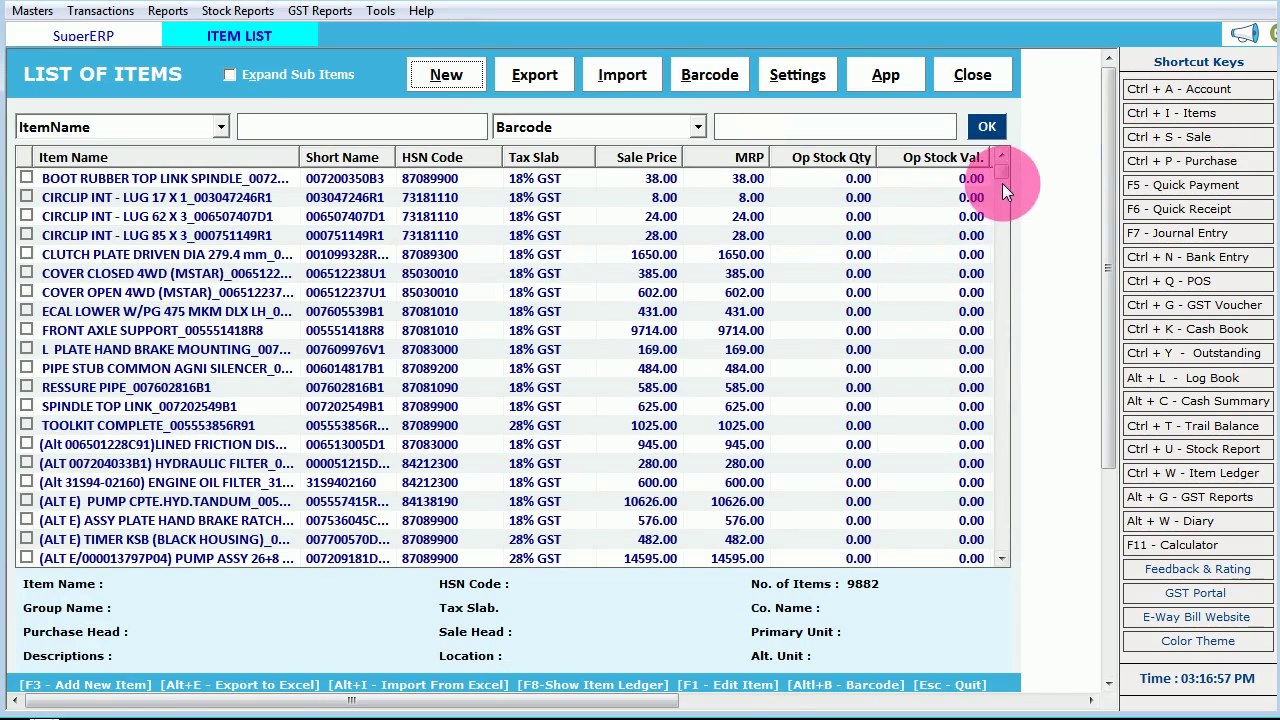
left_click_drag(1001, 168, 988, 122)
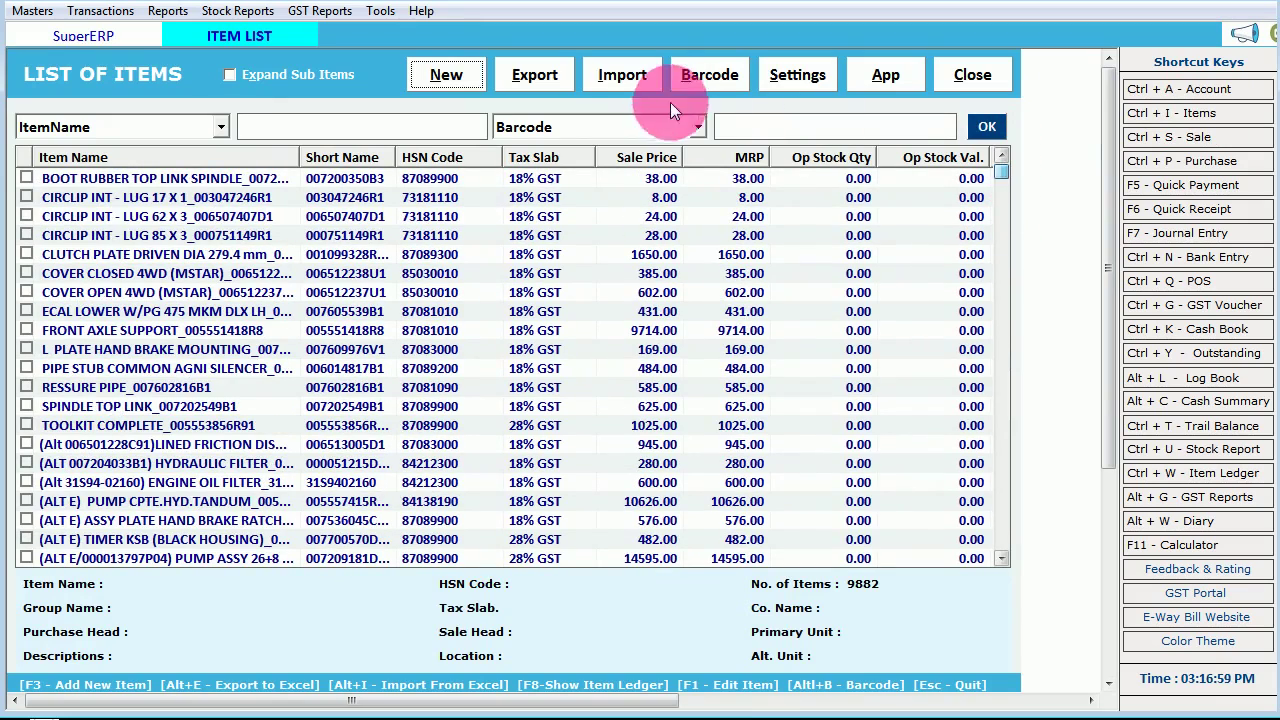
left_click(624, 76)
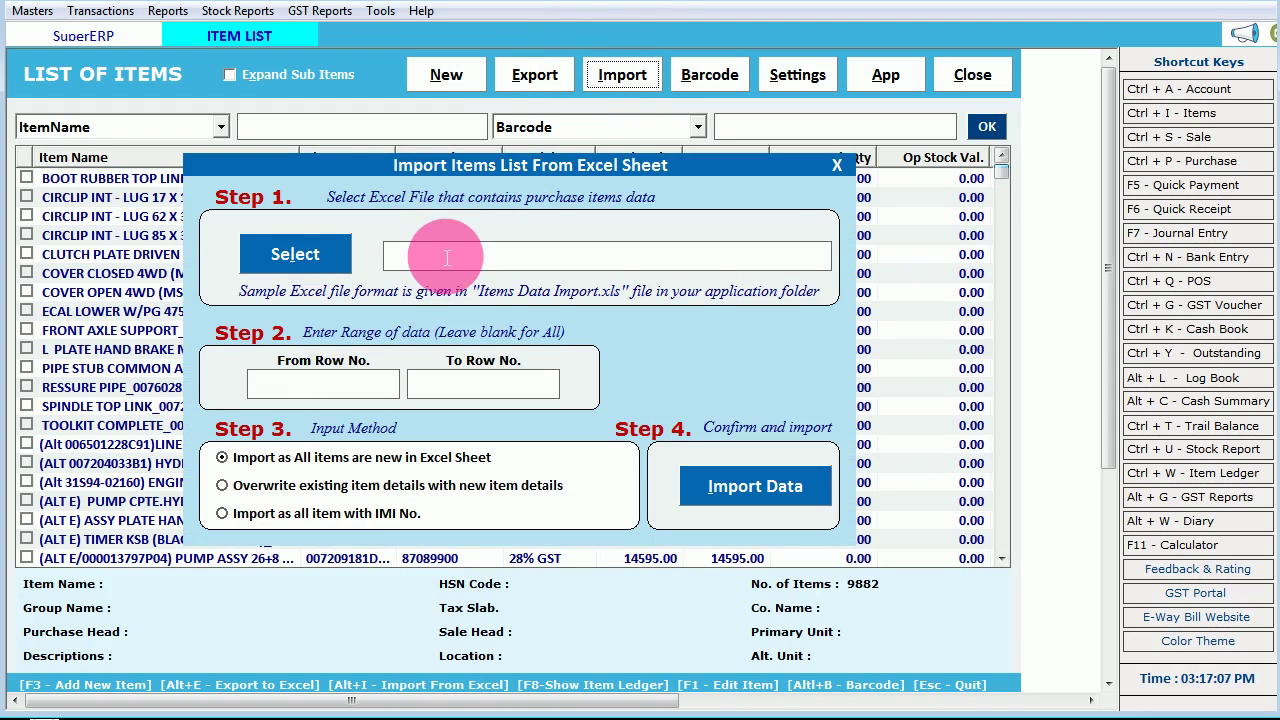
left_click(853, 263)
left_click(527, 252)
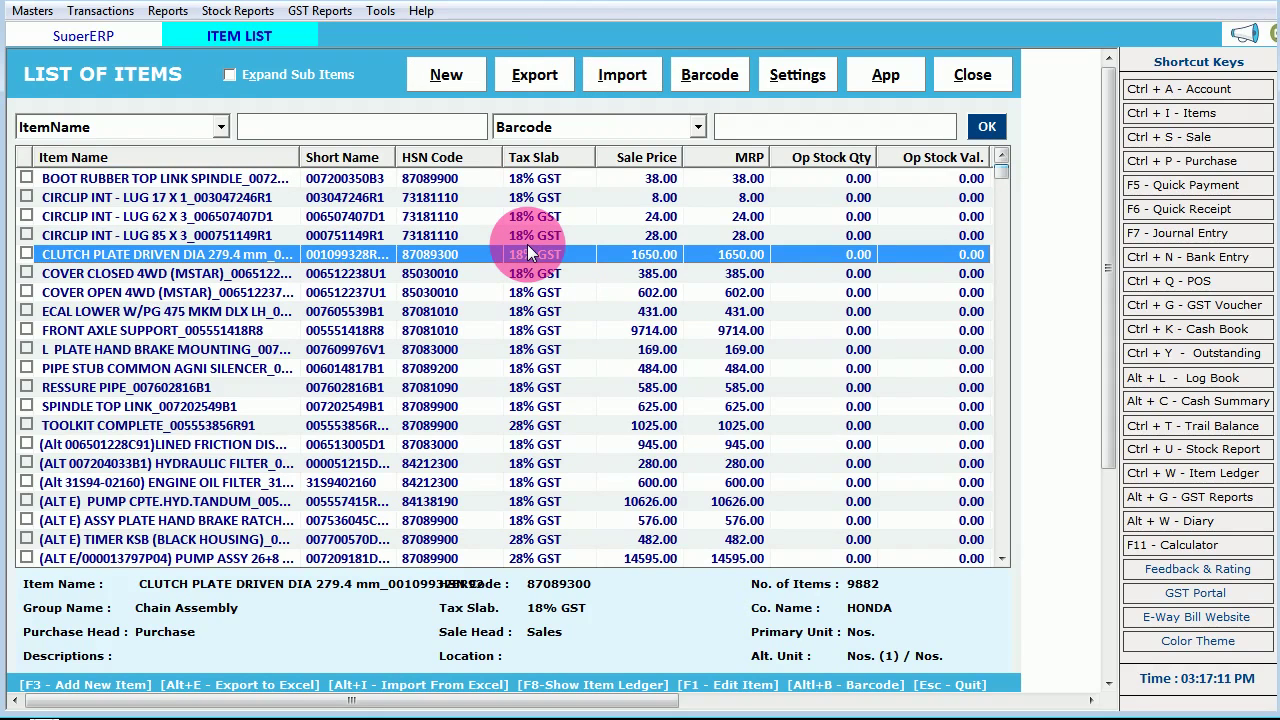
Open the BOOT RUBBER TOP LINK SPINDLE item for editing and review its available item companies and item groups
left_click(326, 178)
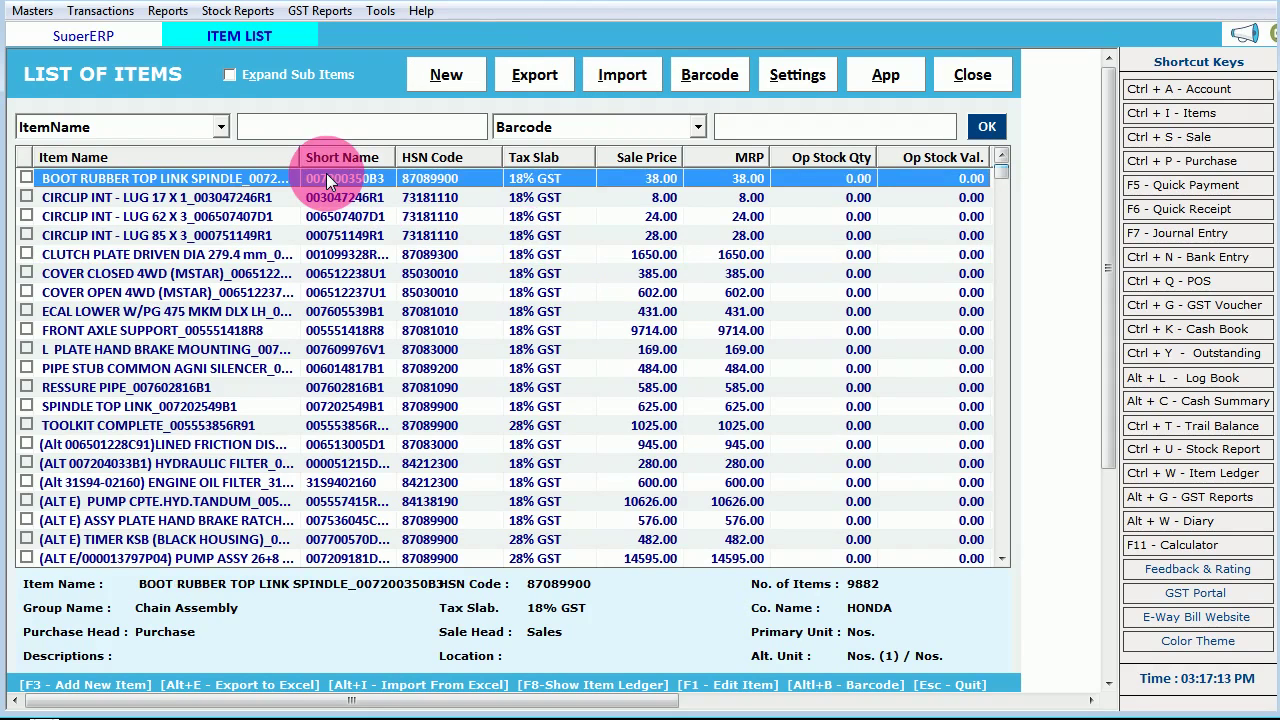
double_click(325, 178)
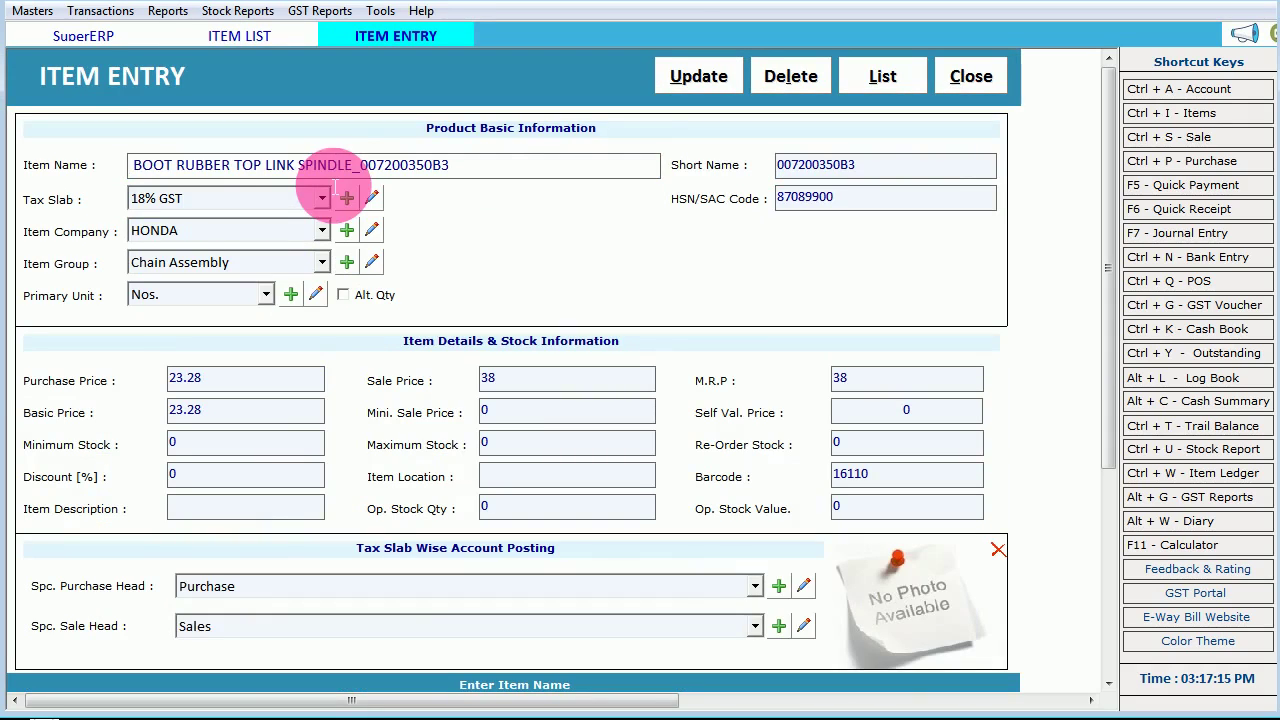
left_click(210, 232)
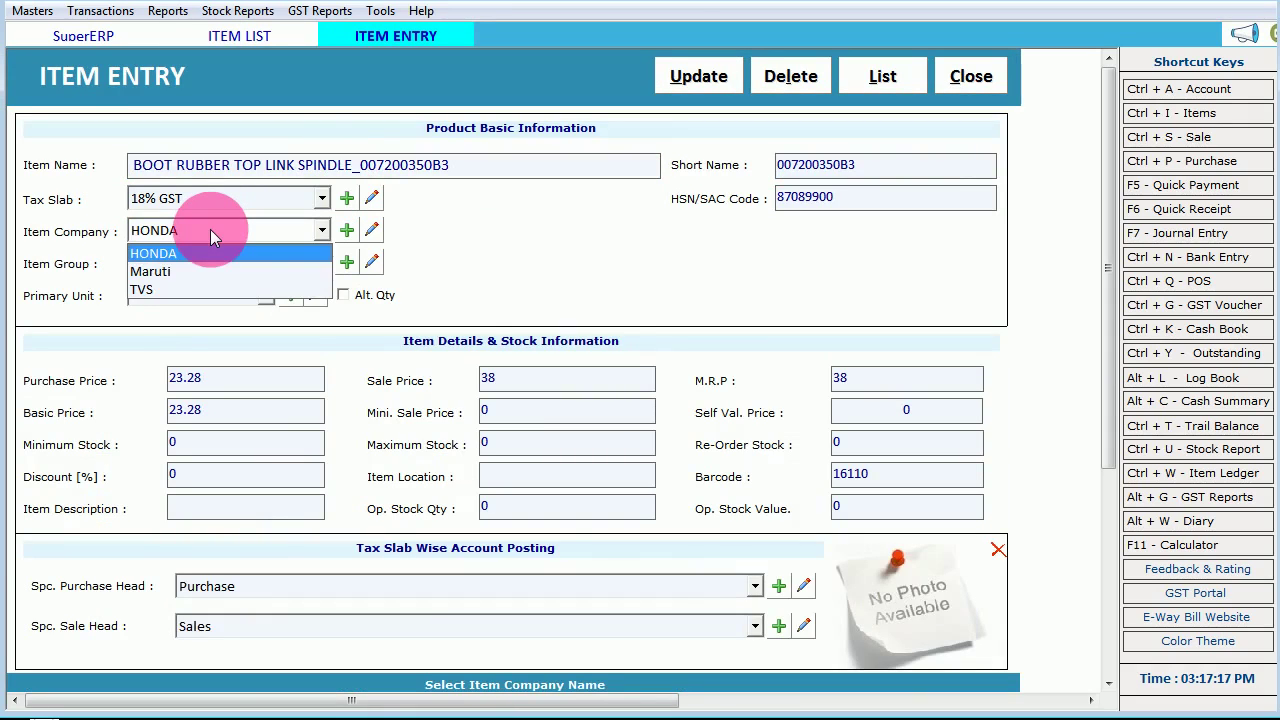
left_click(210, 230)
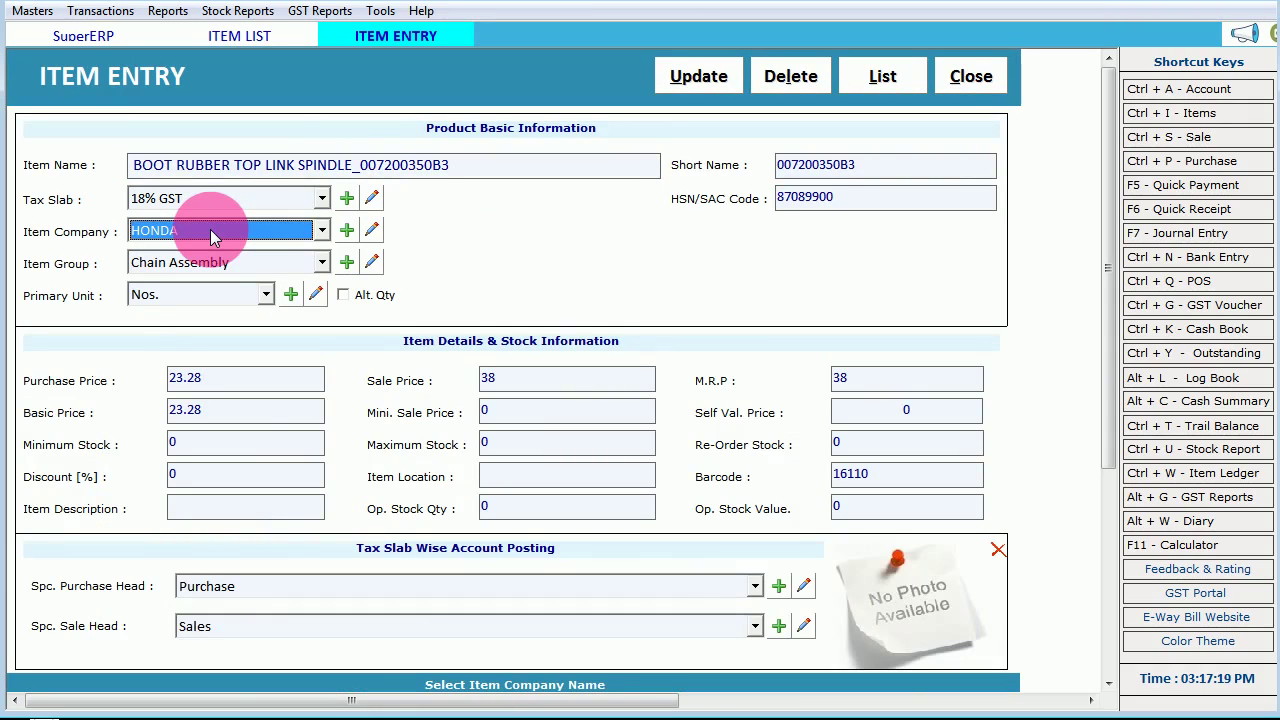
left_click(210, 229)
left_click(210, 229)
left_click(260, 263)
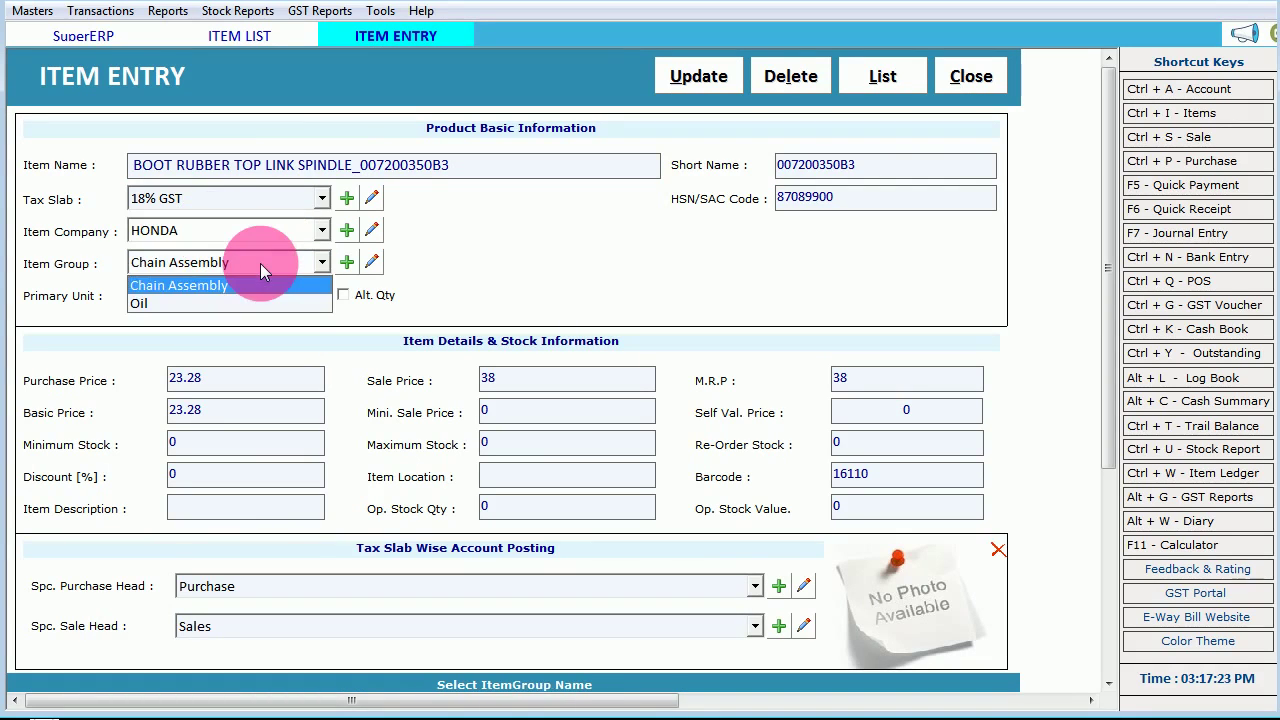
left_click(260, 263)
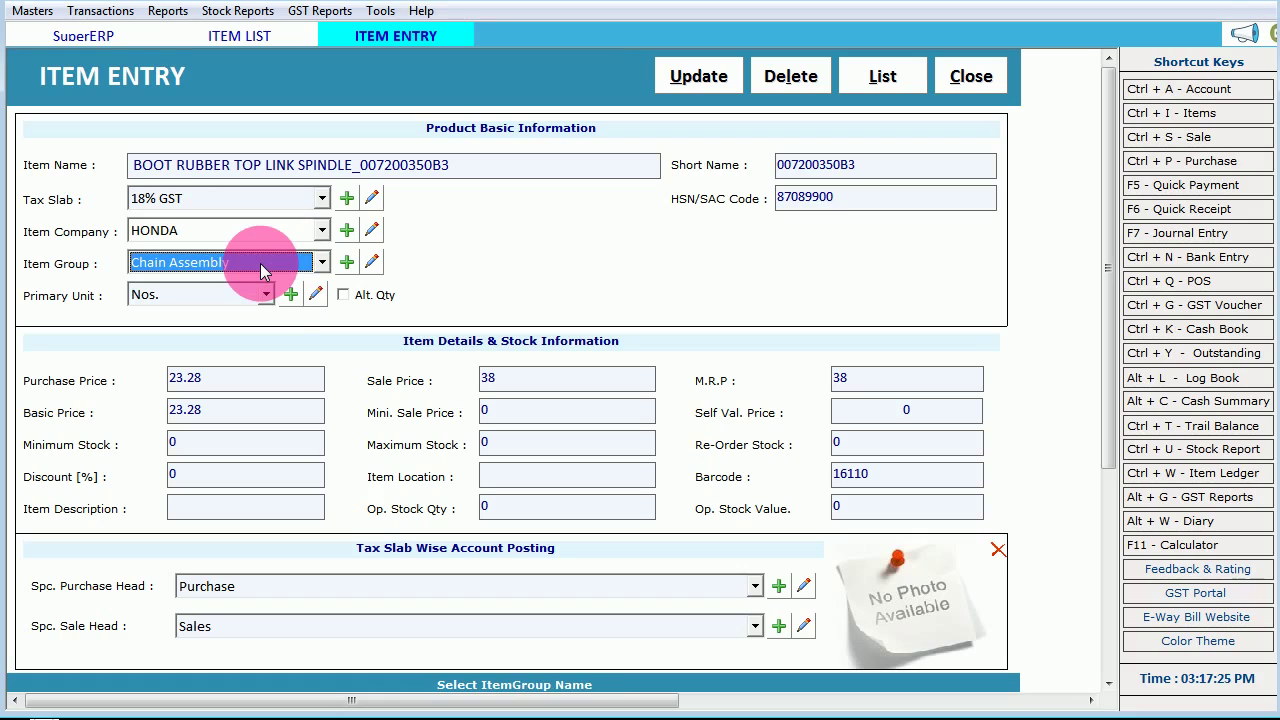
Review the spindle item's HSN/SAC code and its short name
left_click(818, 200)
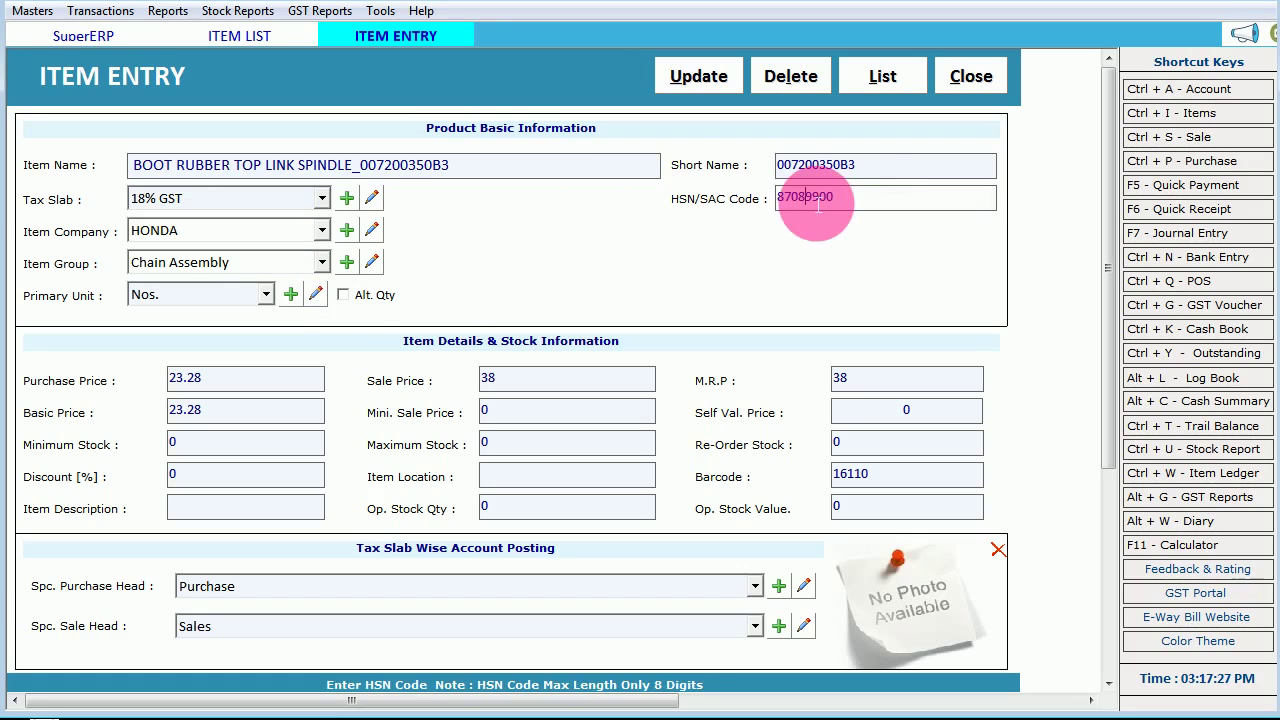
left_click(838, 166)
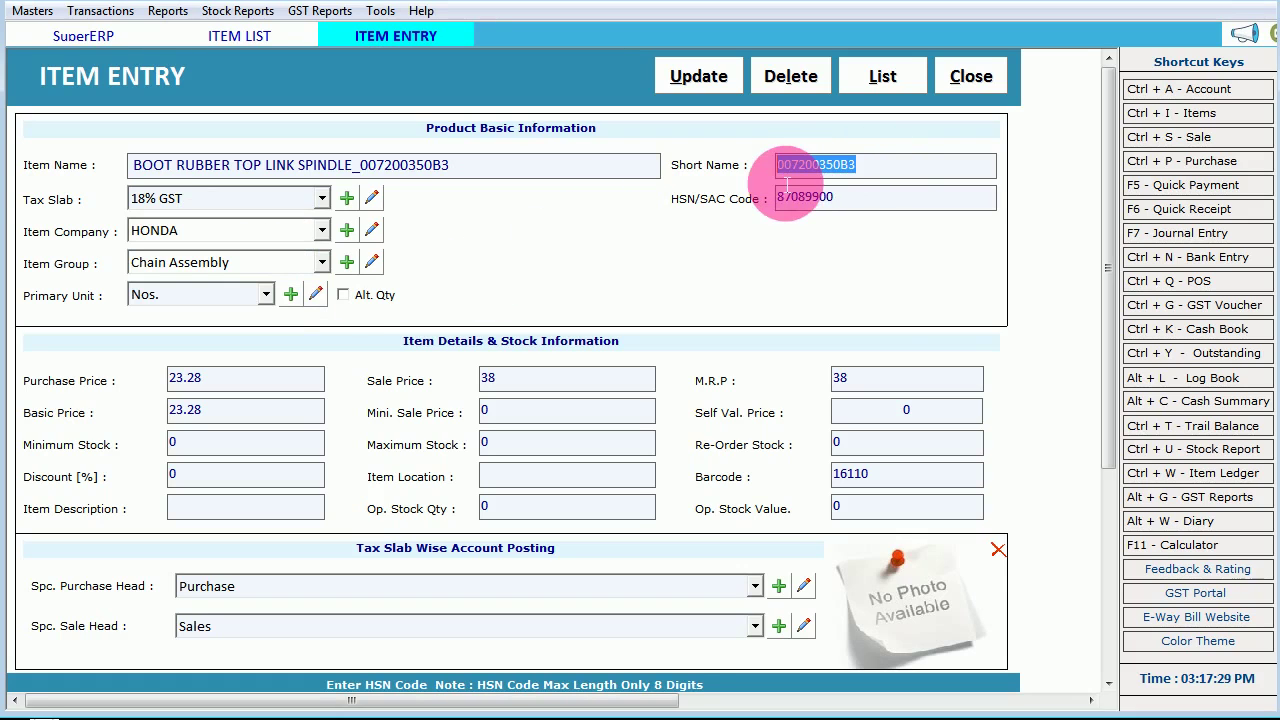
left_click(821, 165)
left_click_drag(886, 166, 768, 170)
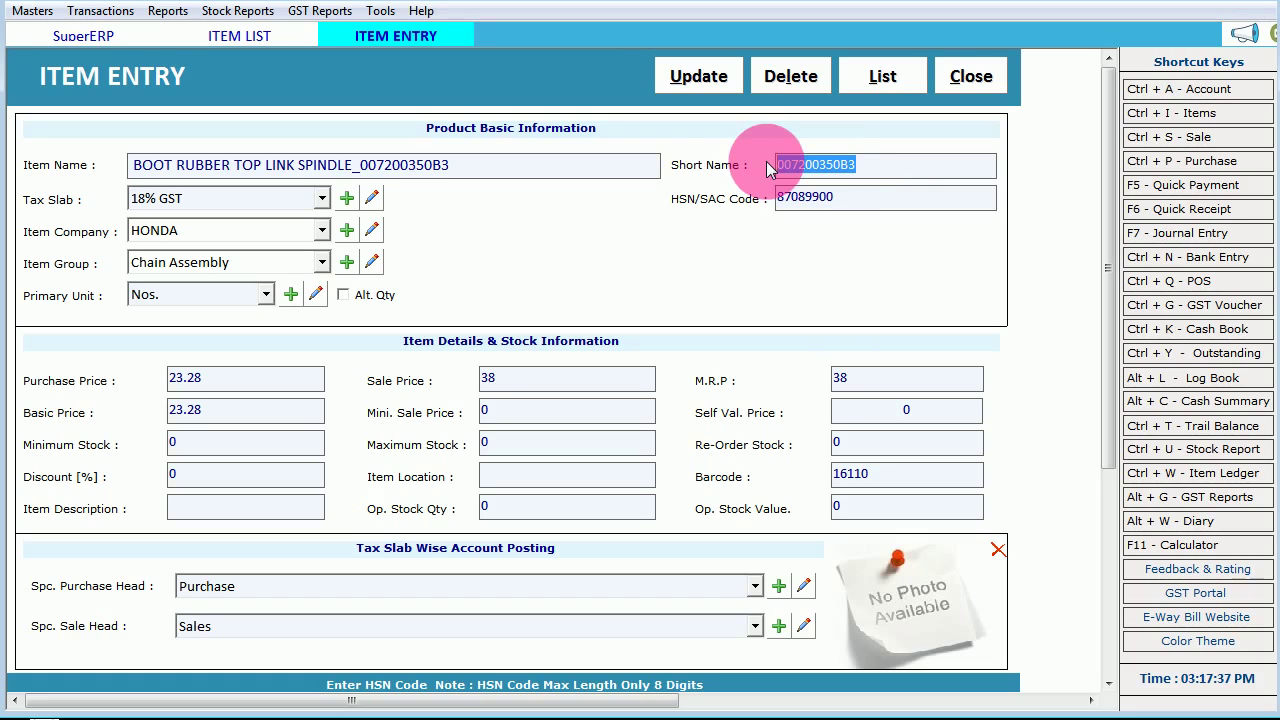
left_click_drag(829, 167, 871, 165)
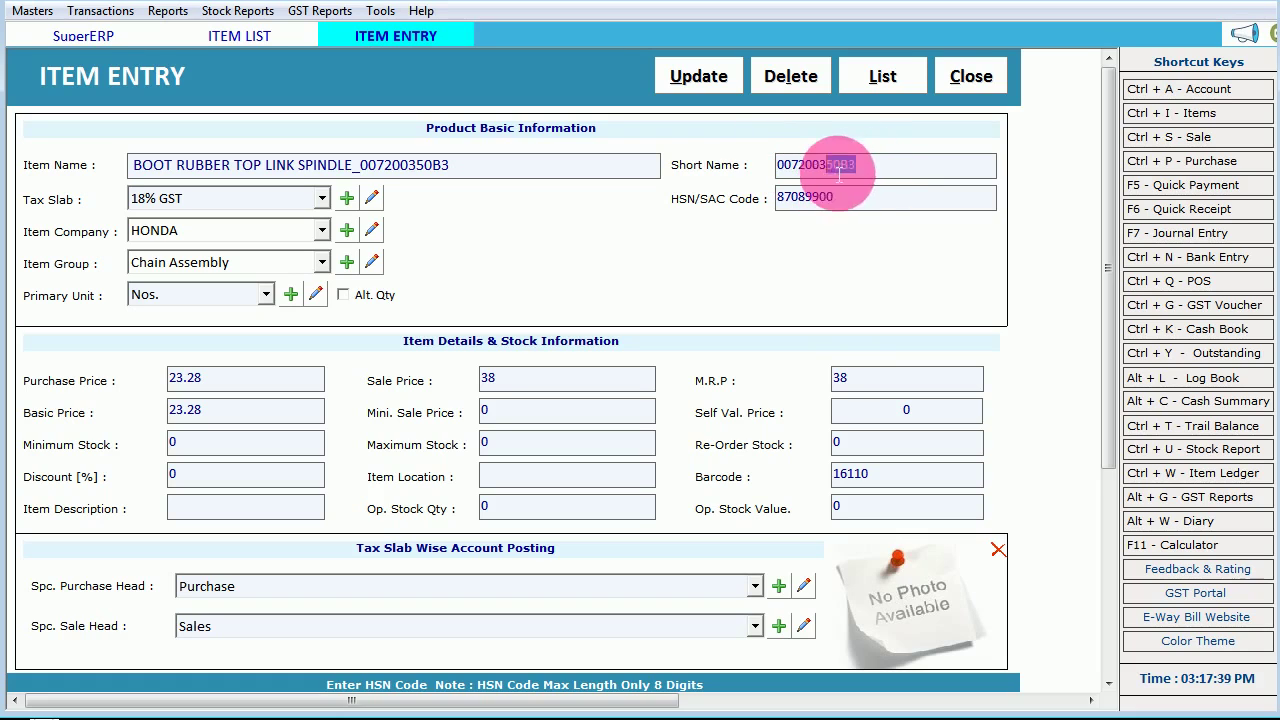
double_click(838, 168)
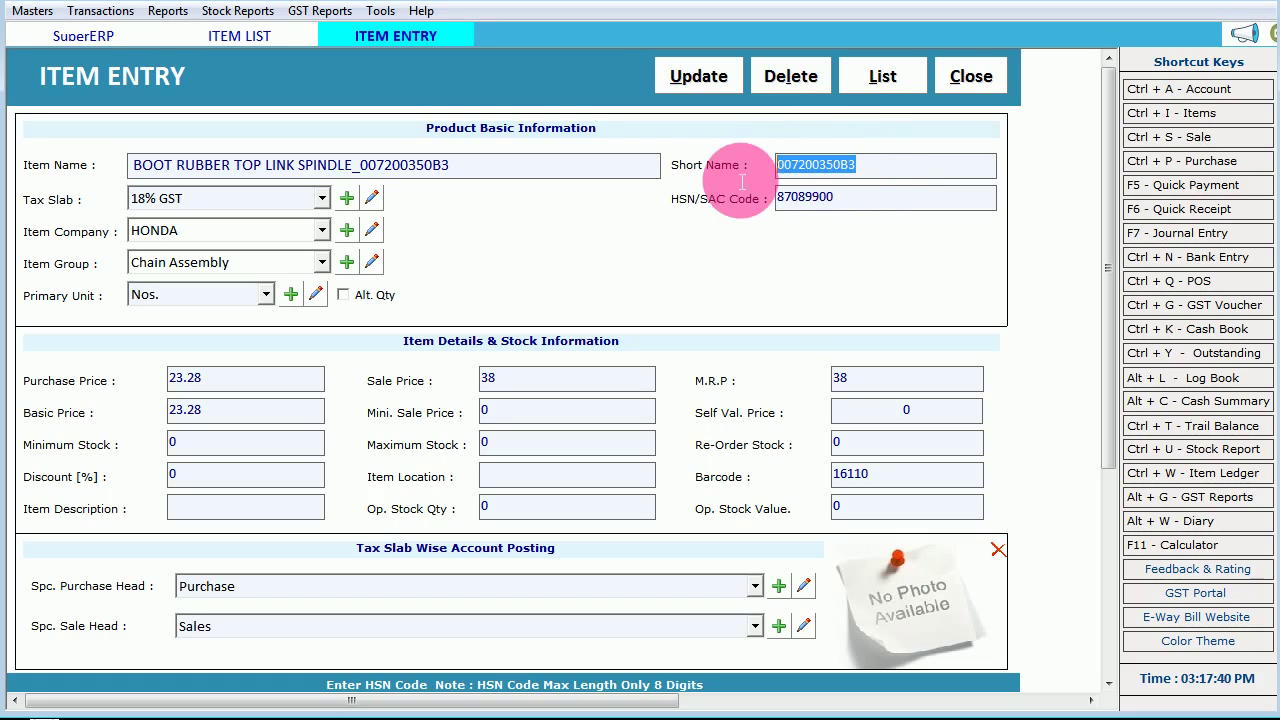
Review the spindle item's purchase price, M.R.P, discount, description and barcode fields
left_click(228, 388)
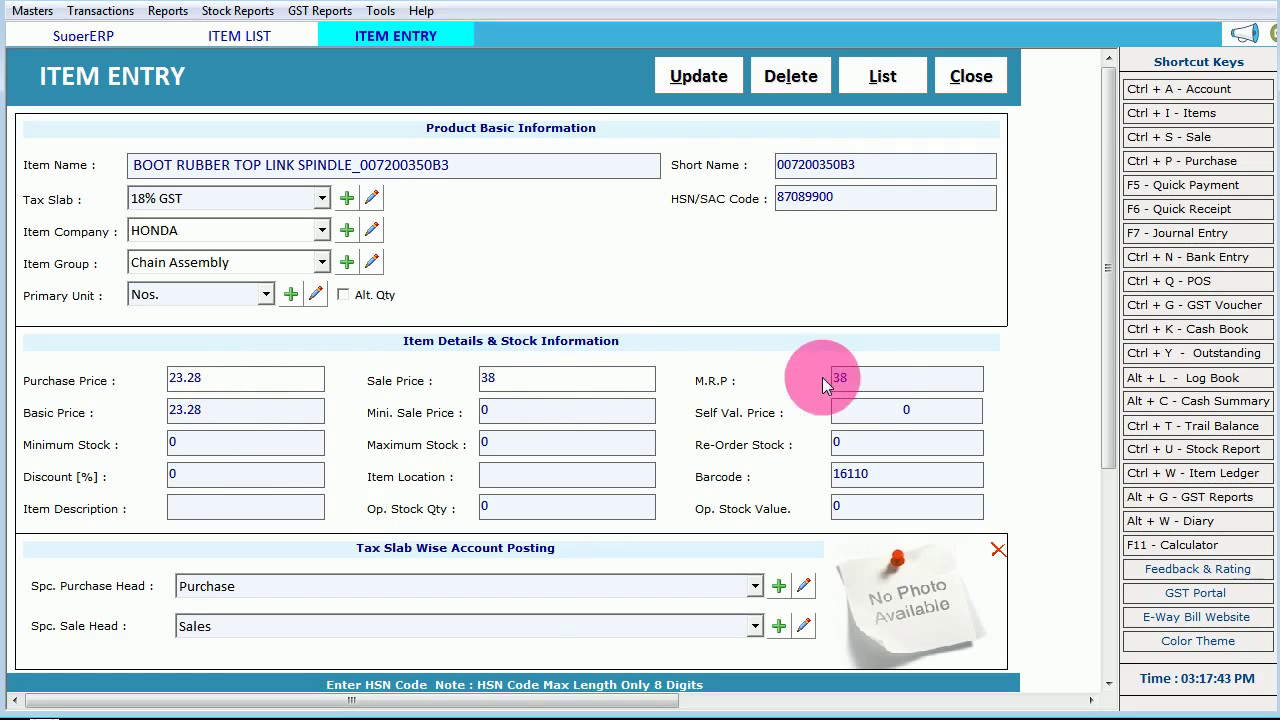
left_click(878, 386)
left_click(165, 478)
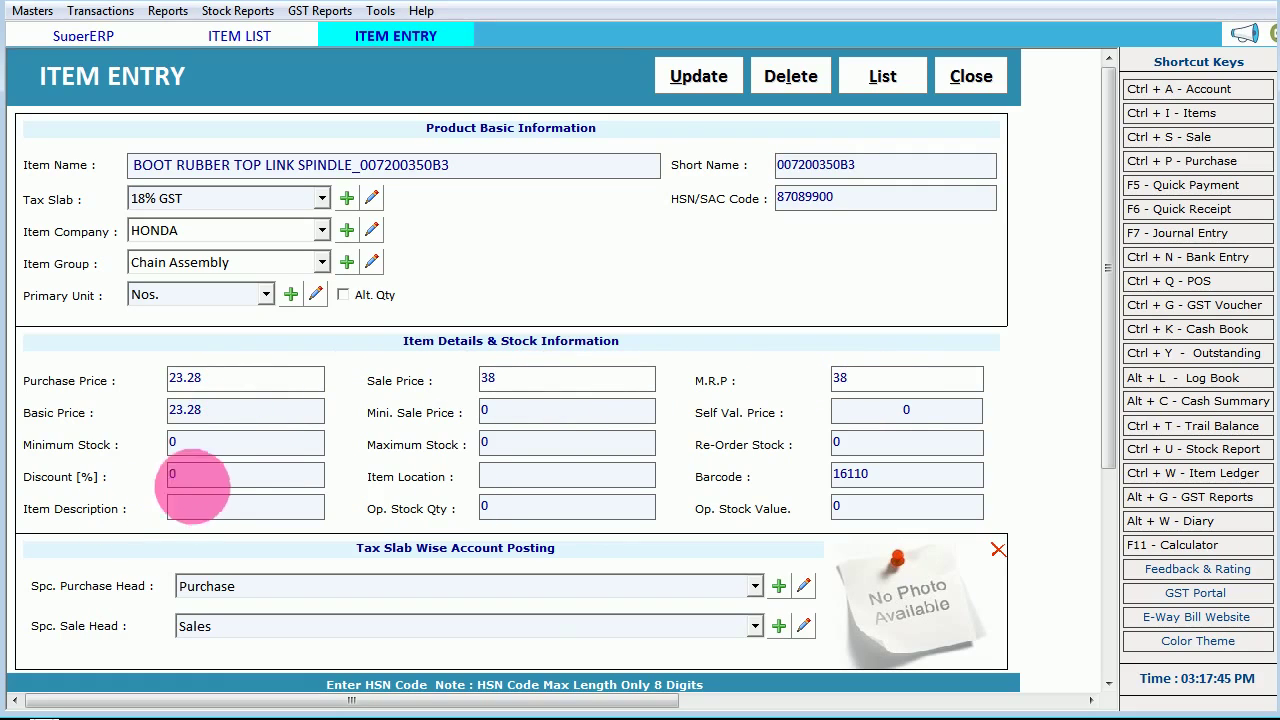
double_click(167, 476)
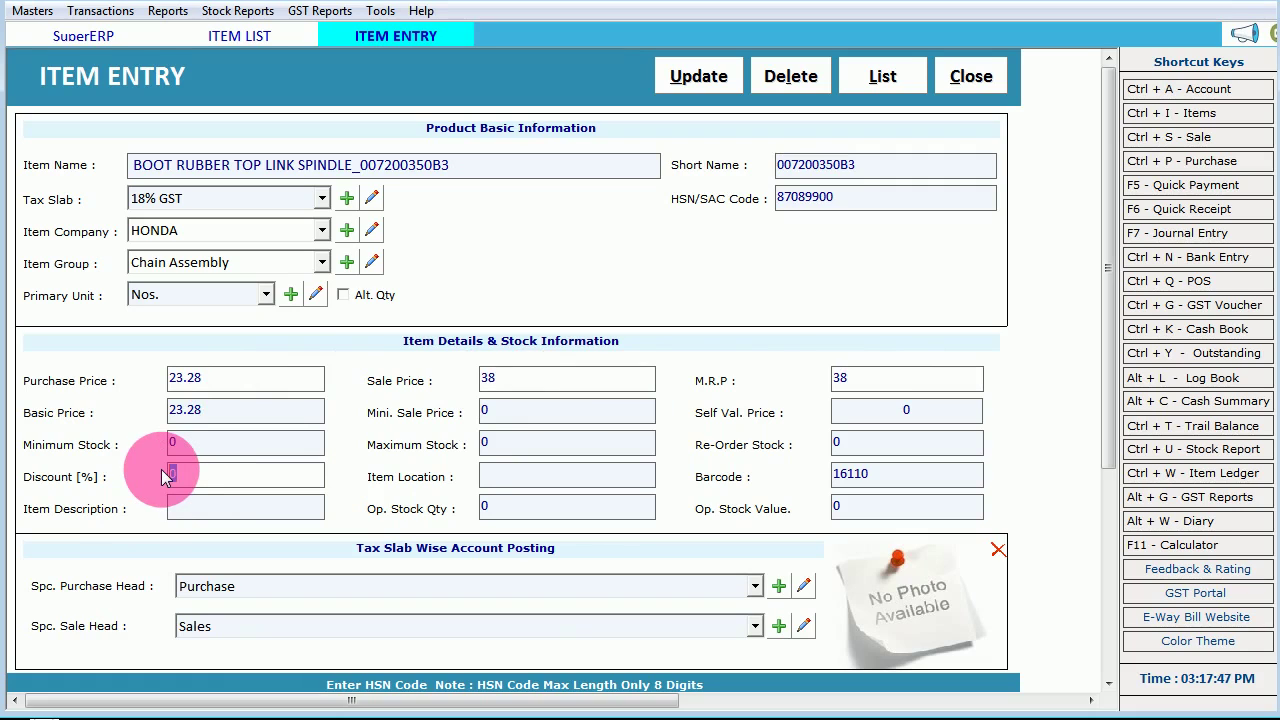
left_click(240, 510)
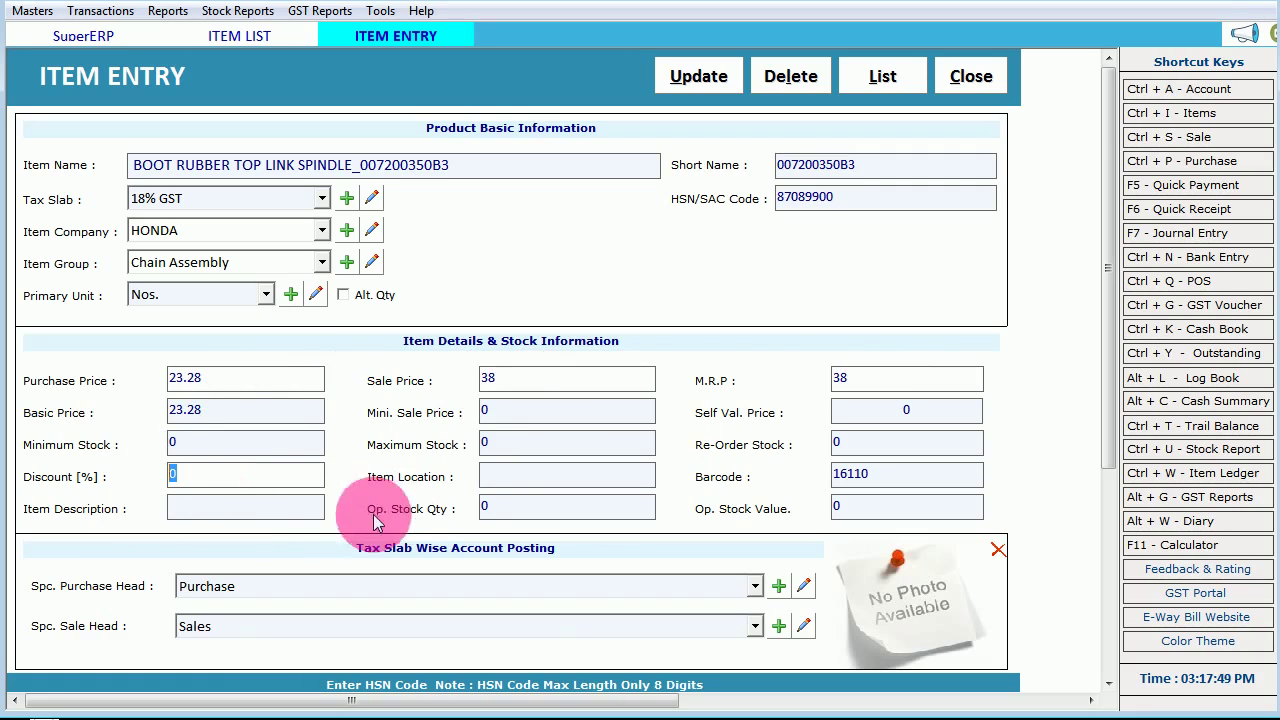
left_click(900, 477)
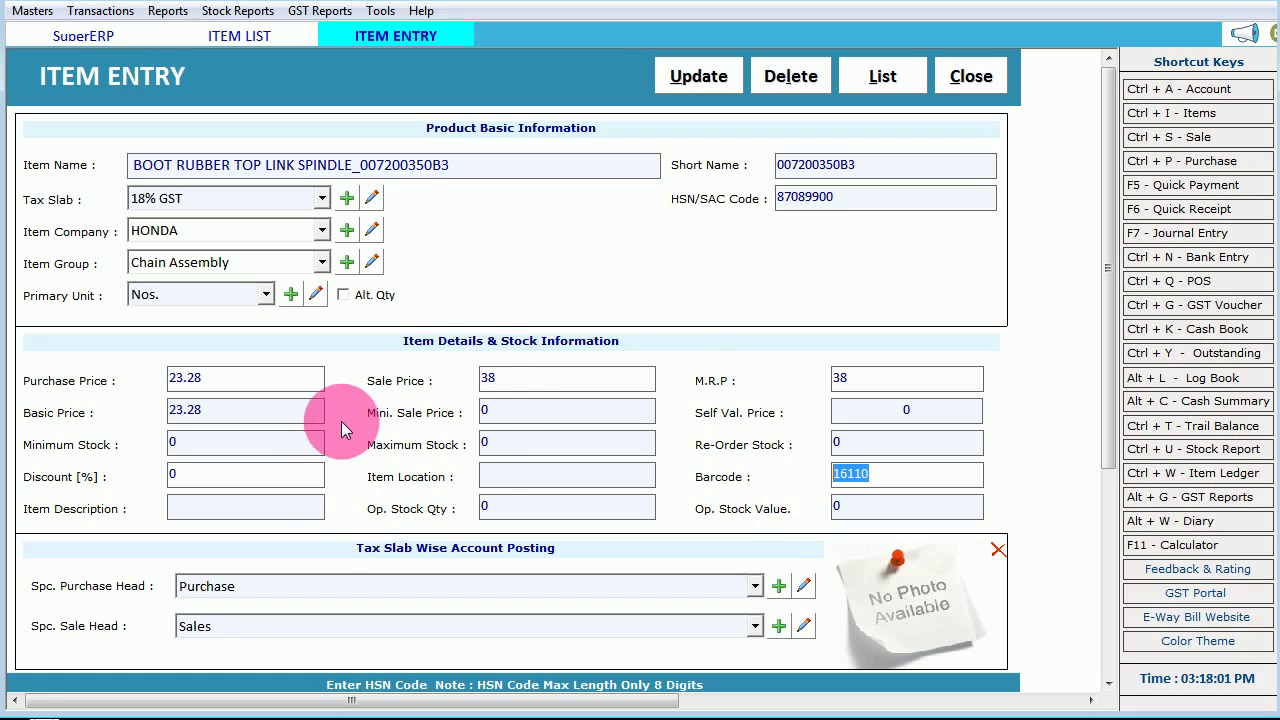
Check the item's tax slab choices, sale price and M.R.P, and close the item entry without updating it
left_click(267, 194)
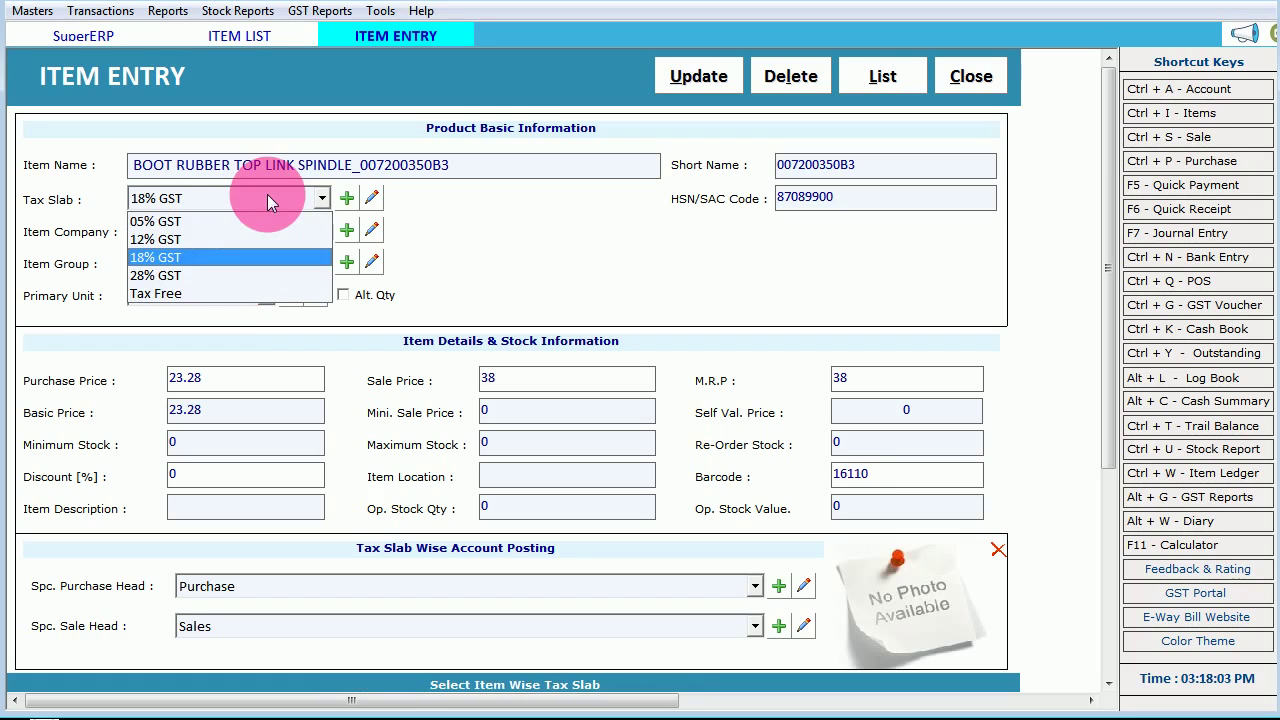
left_click(207, 258)
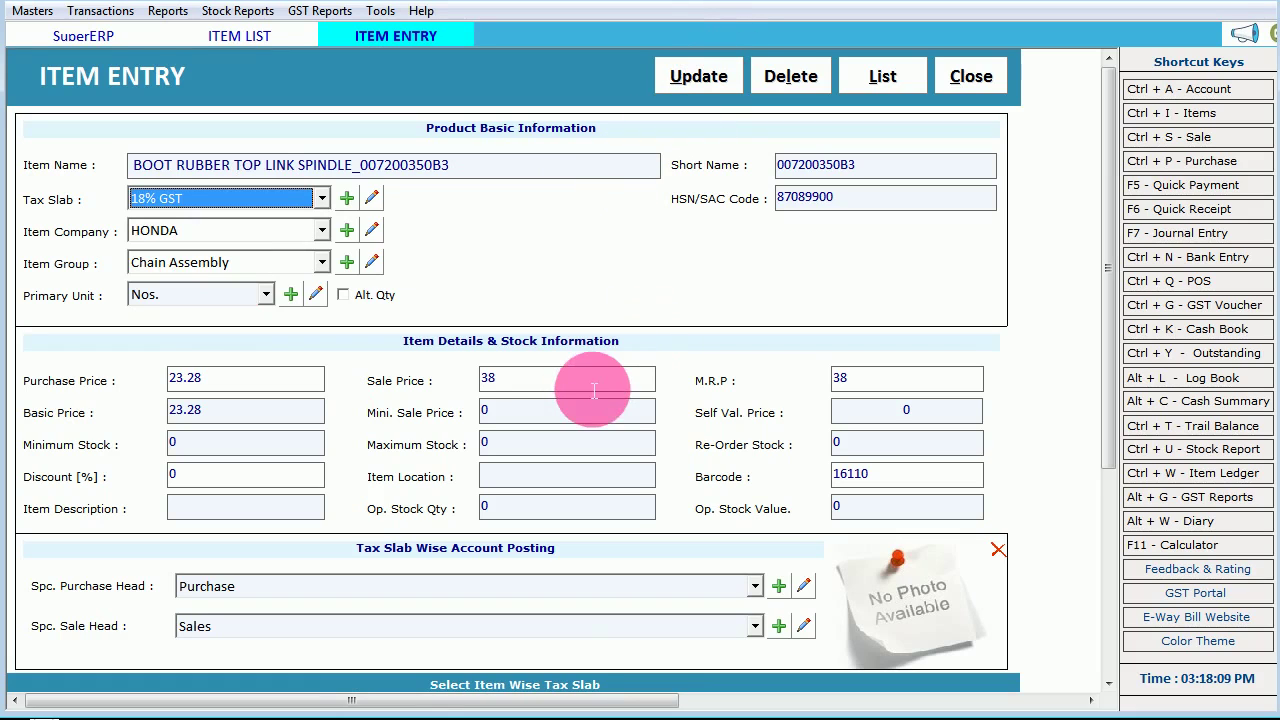
left_click(487, 378)
left_click(871, 378)
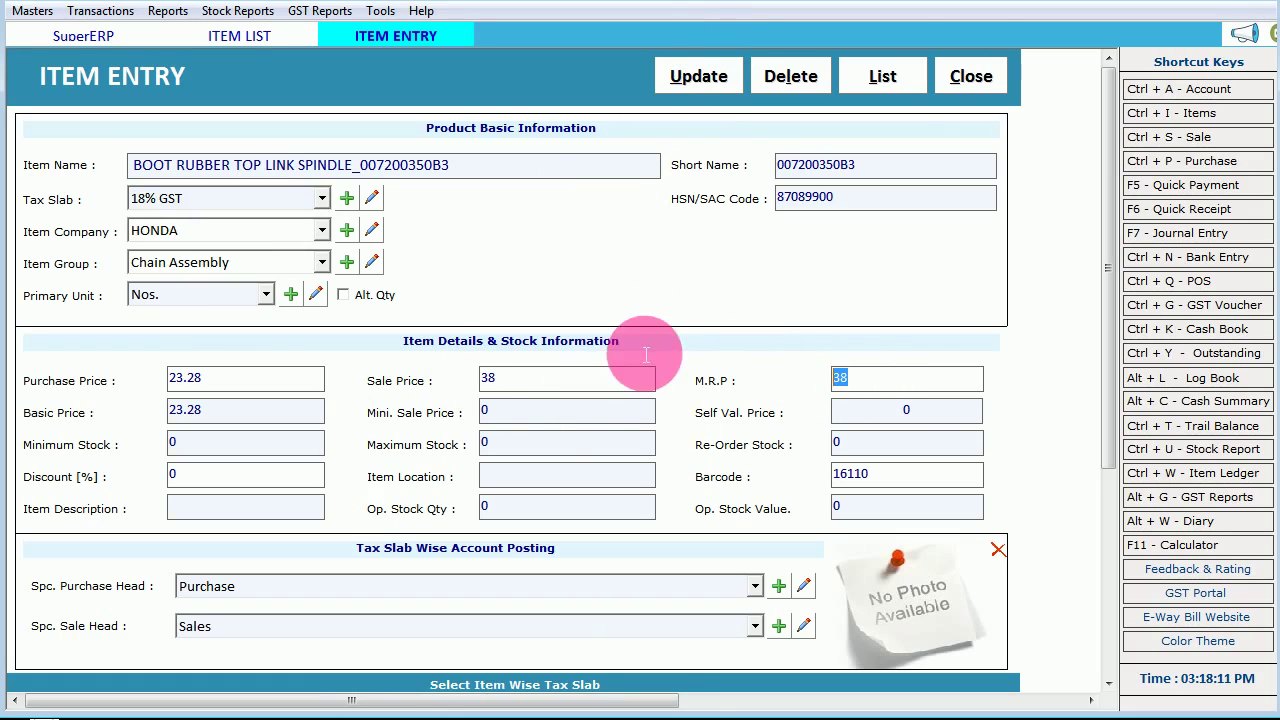
left_click(962, 66)
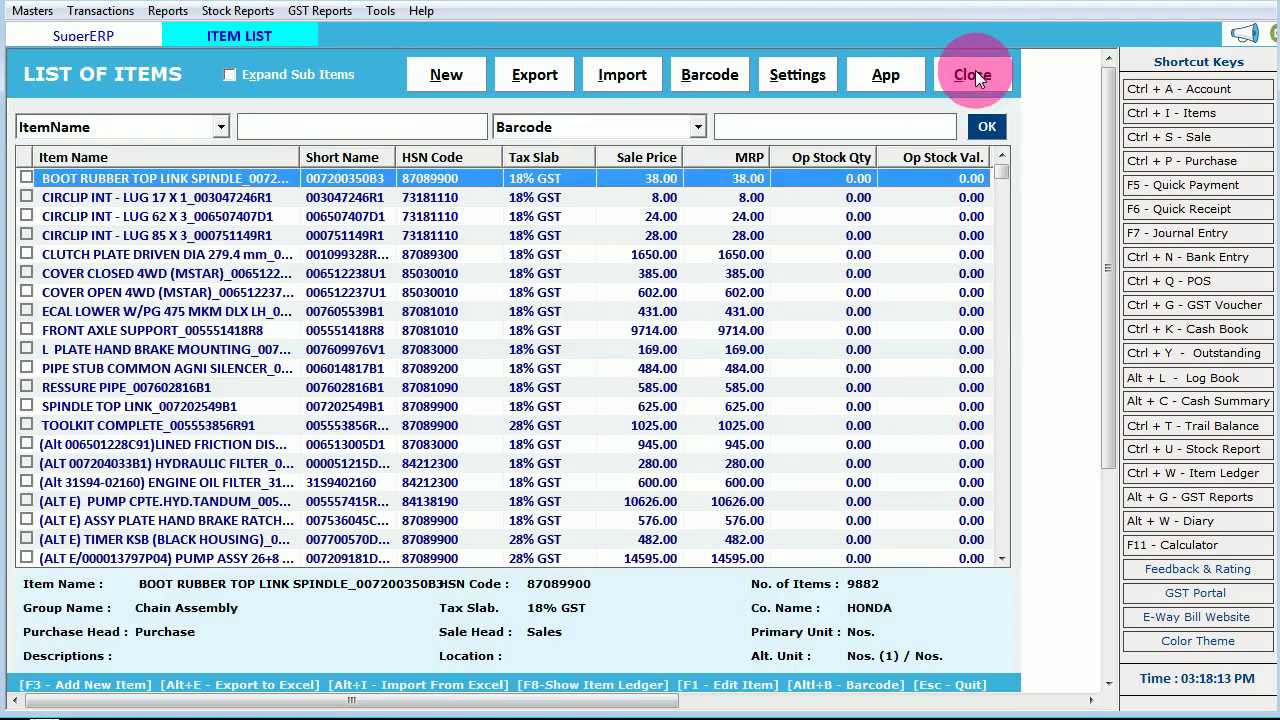
Look over several items' details in the list of items and close the list
left_click(387, 292)
left_click(378, 444)
left_click(290, 518)
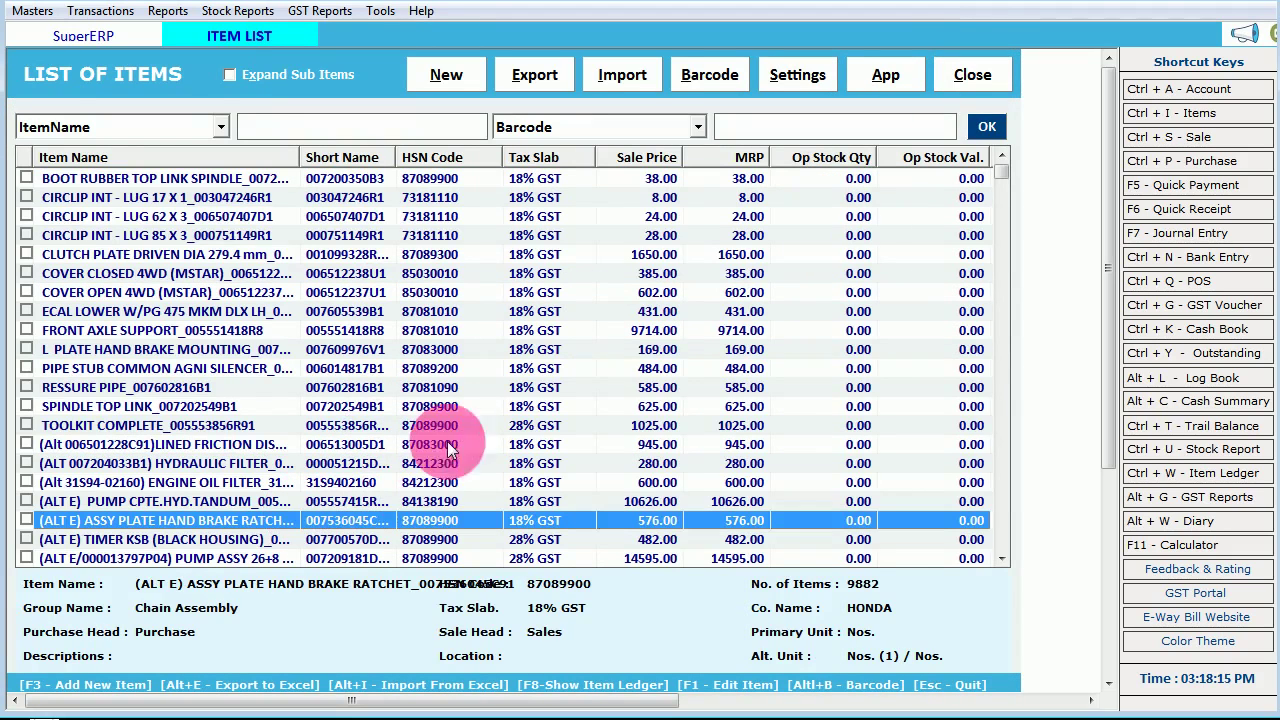
left_click(459, 387)
left_click(966, 67)
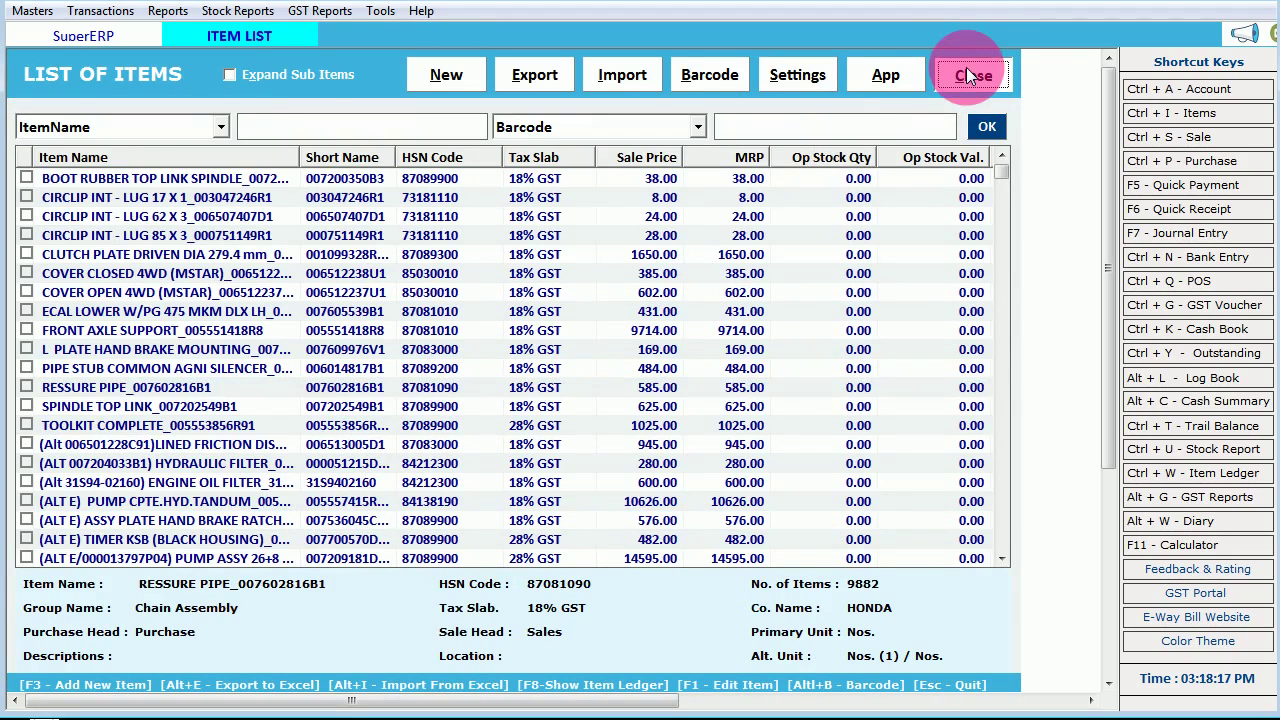
Open the address book of accounts and look through the ready-made ledger accounts and their groups
left_click(1176, 95)
left_click(228, 166)
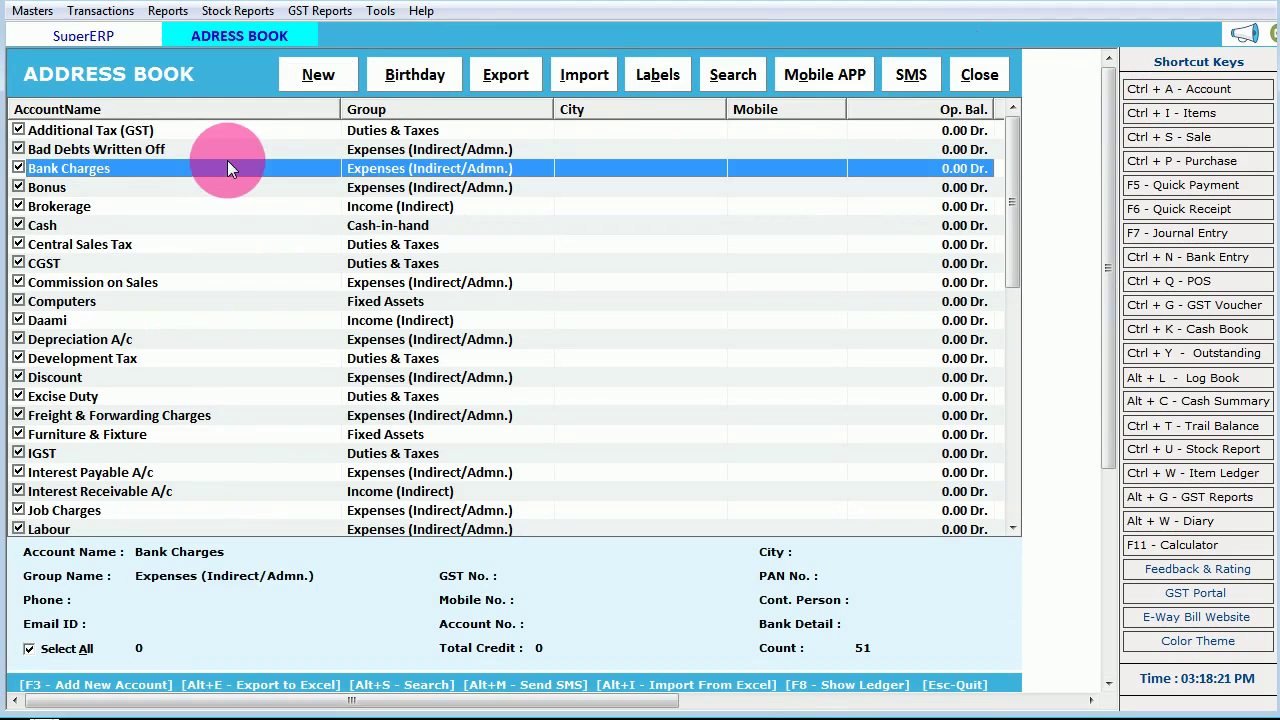
left_click(366, 226)
left_click(397, 356)
left_click(366, 453)
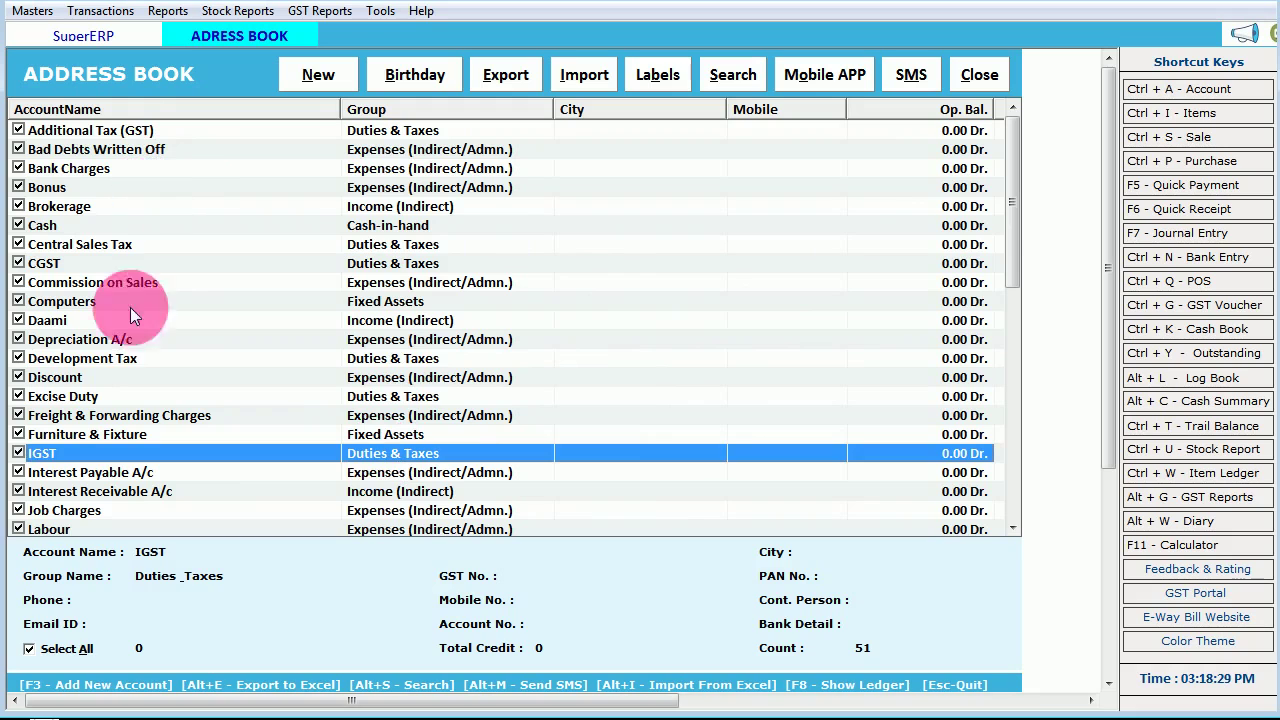
Bring up the customer's account in the address book, review its address, mobile and GST number fields, and close it
left_click(126, 341)
left_click(125, 350)
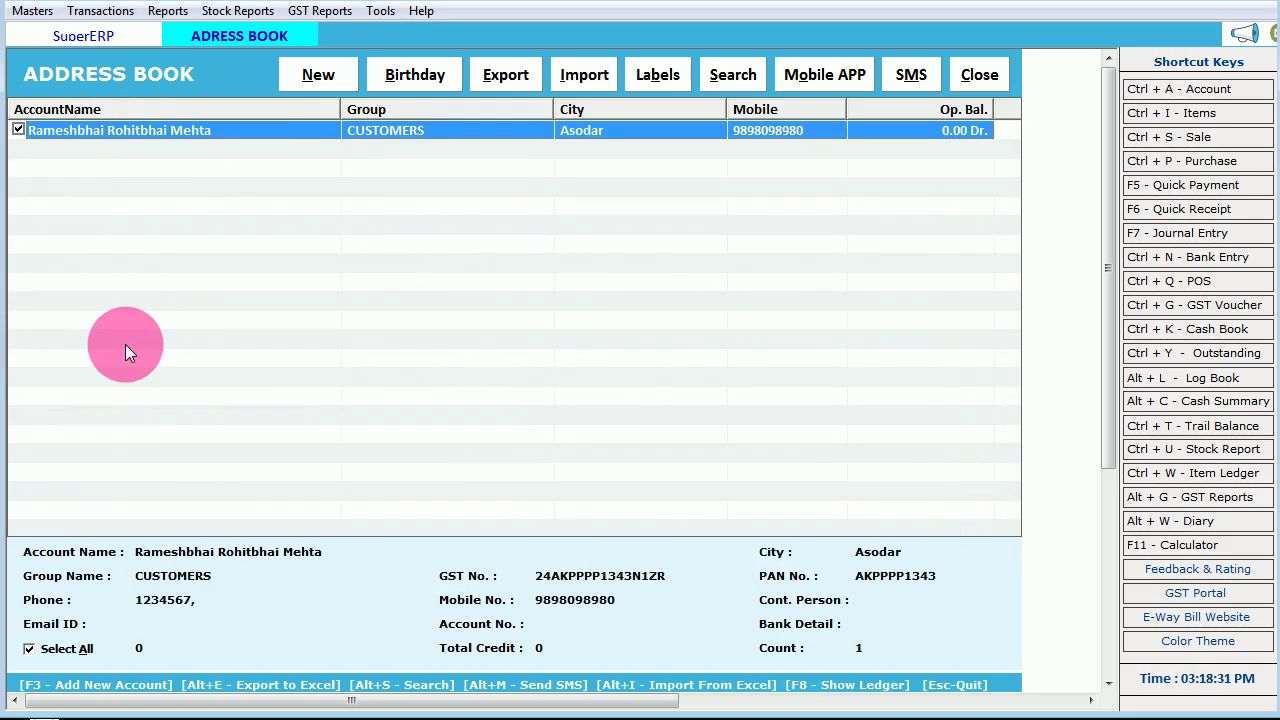
double_click(252, 129)
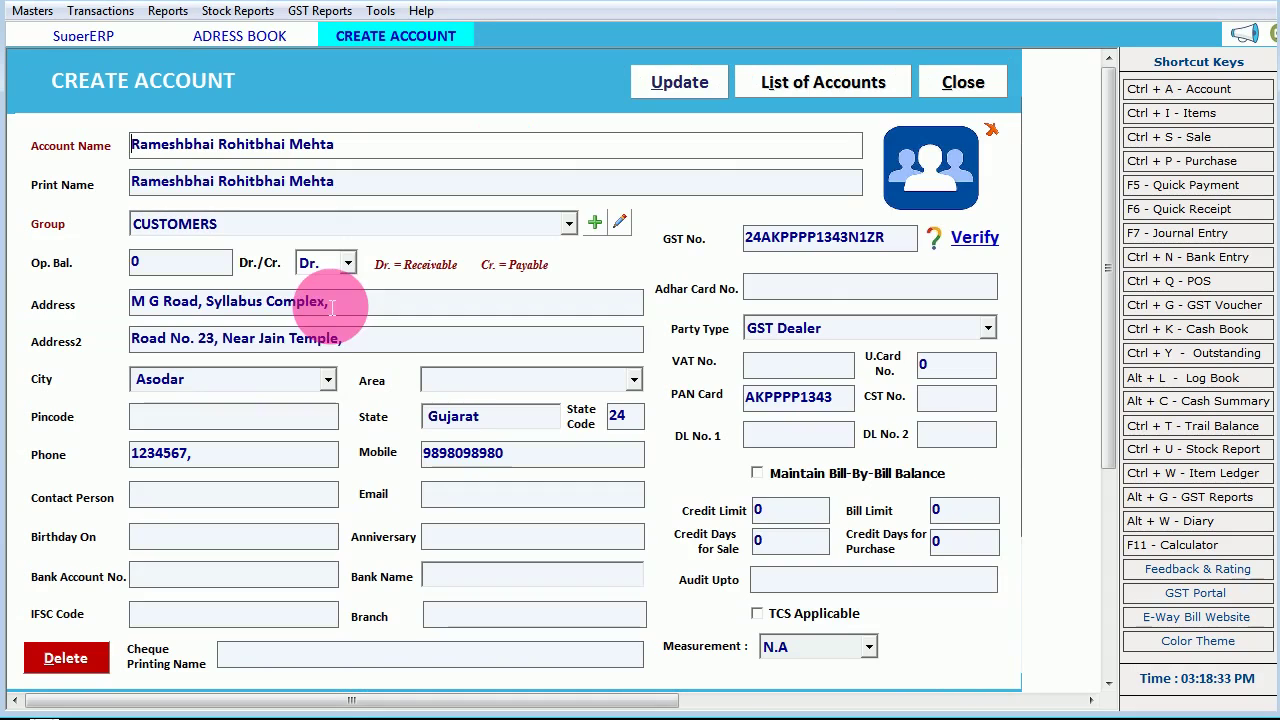
left_click(266, 302)
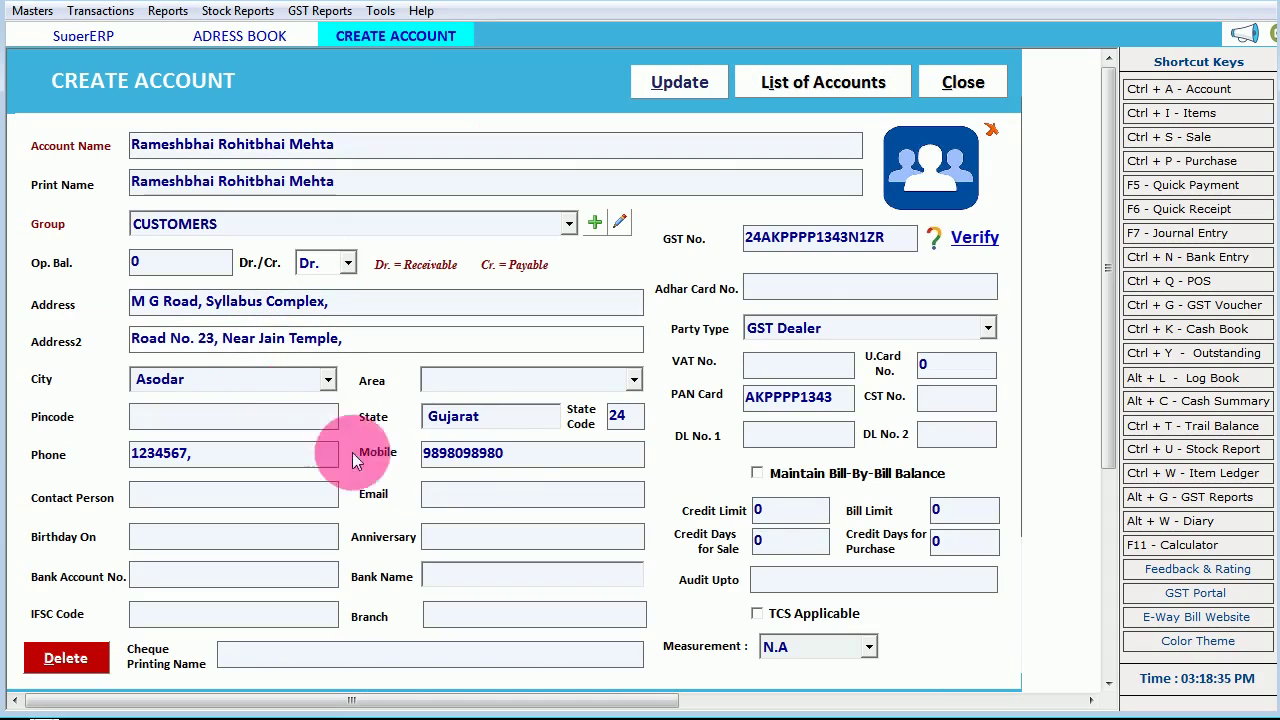
left_click(468, 458)
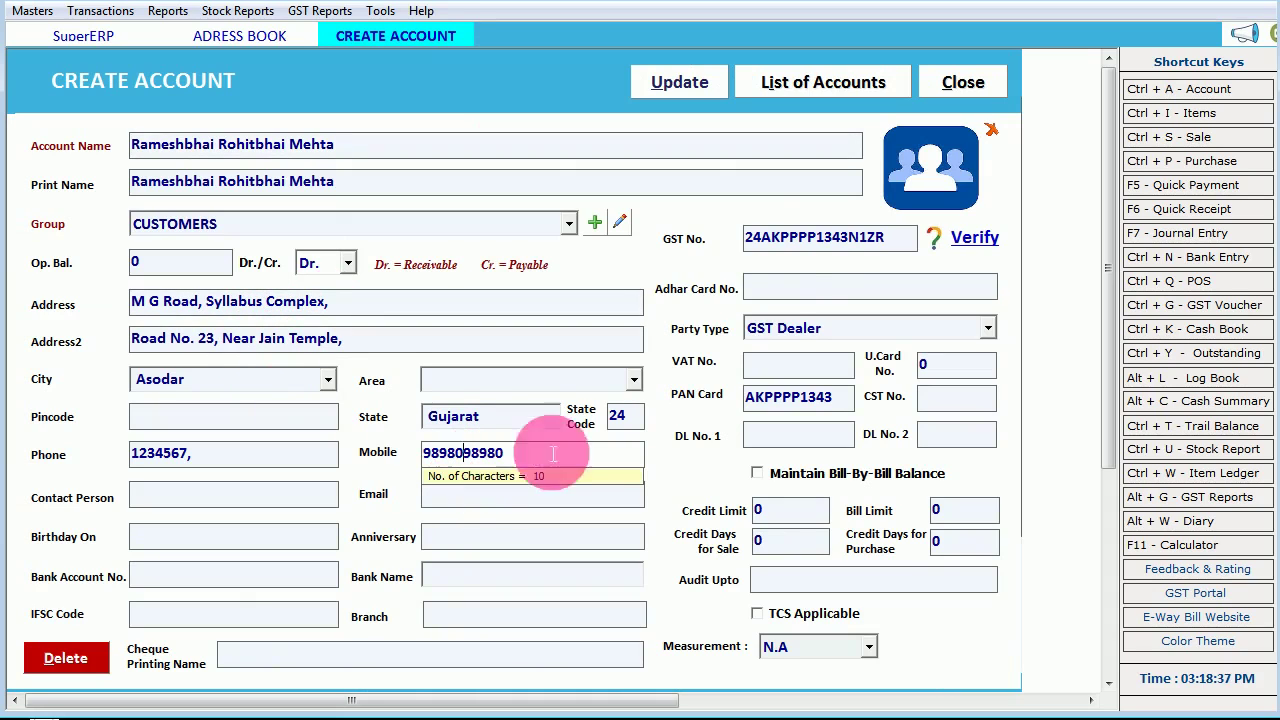
left_click(812, 245)
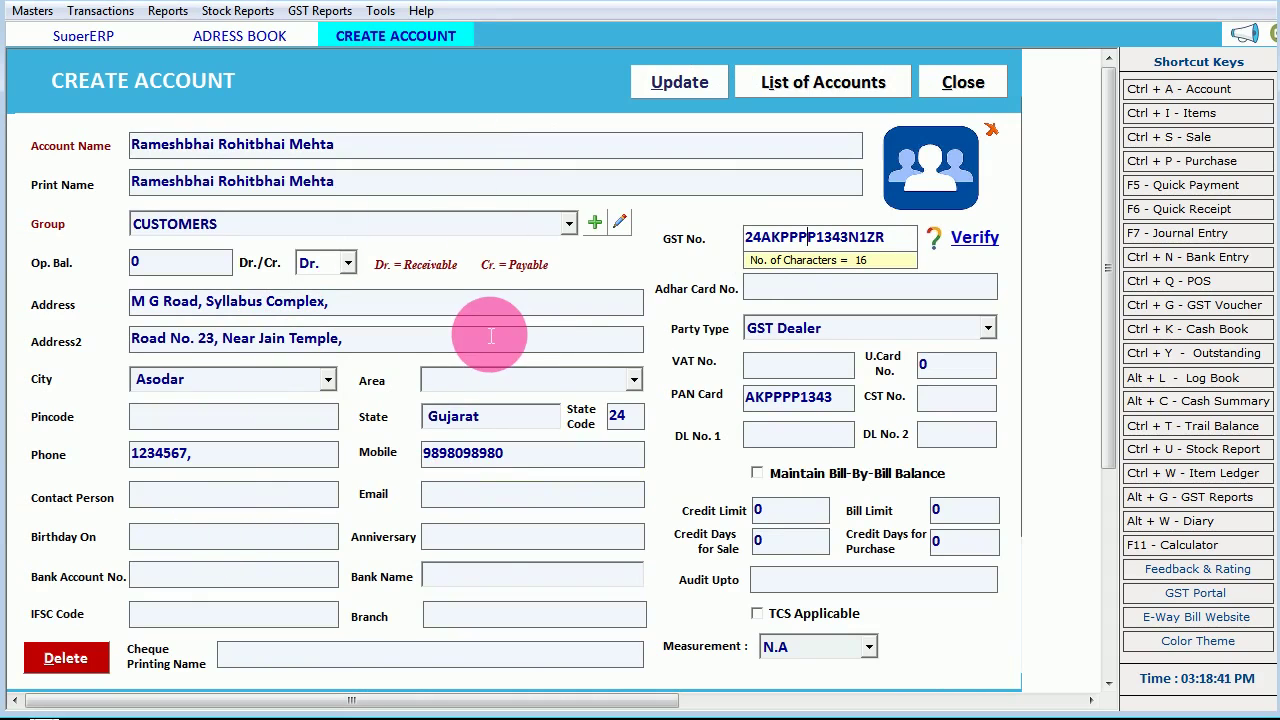
left_click(959, 84)
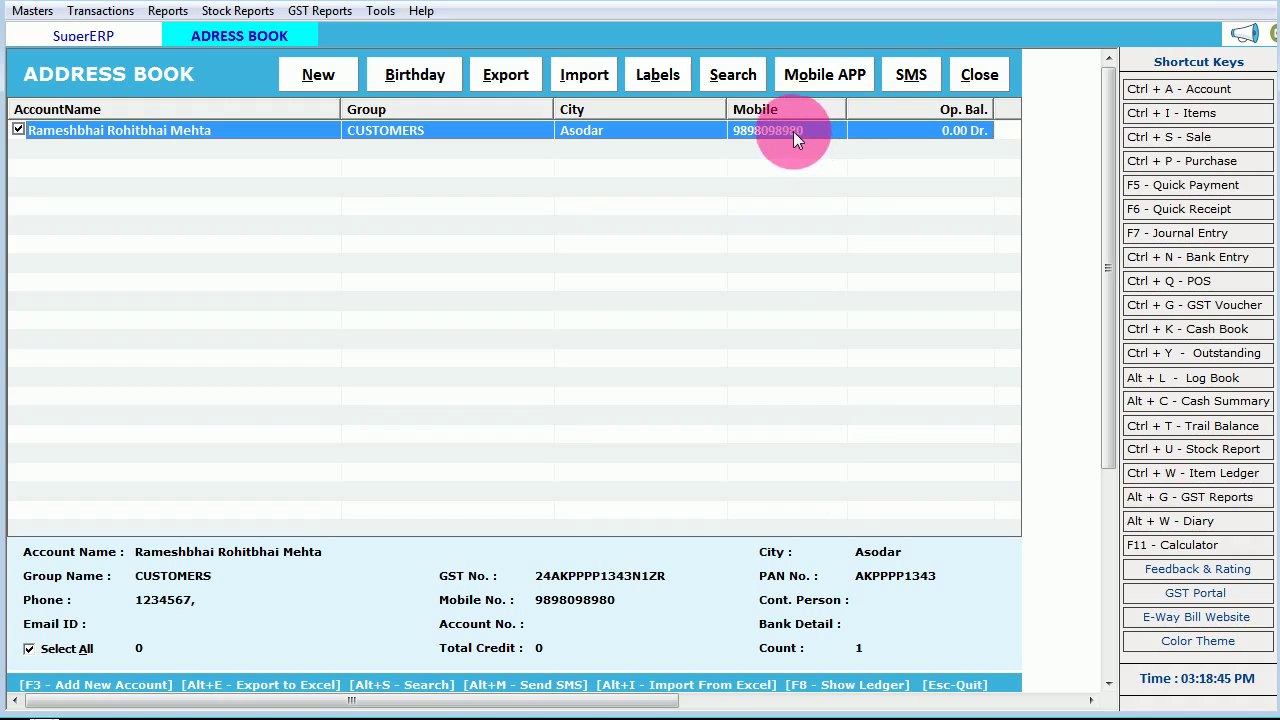
Open the customer's ledger for 01-04-2020 to 31-03-2021 and go through its sale entries
left_click(836, 686)
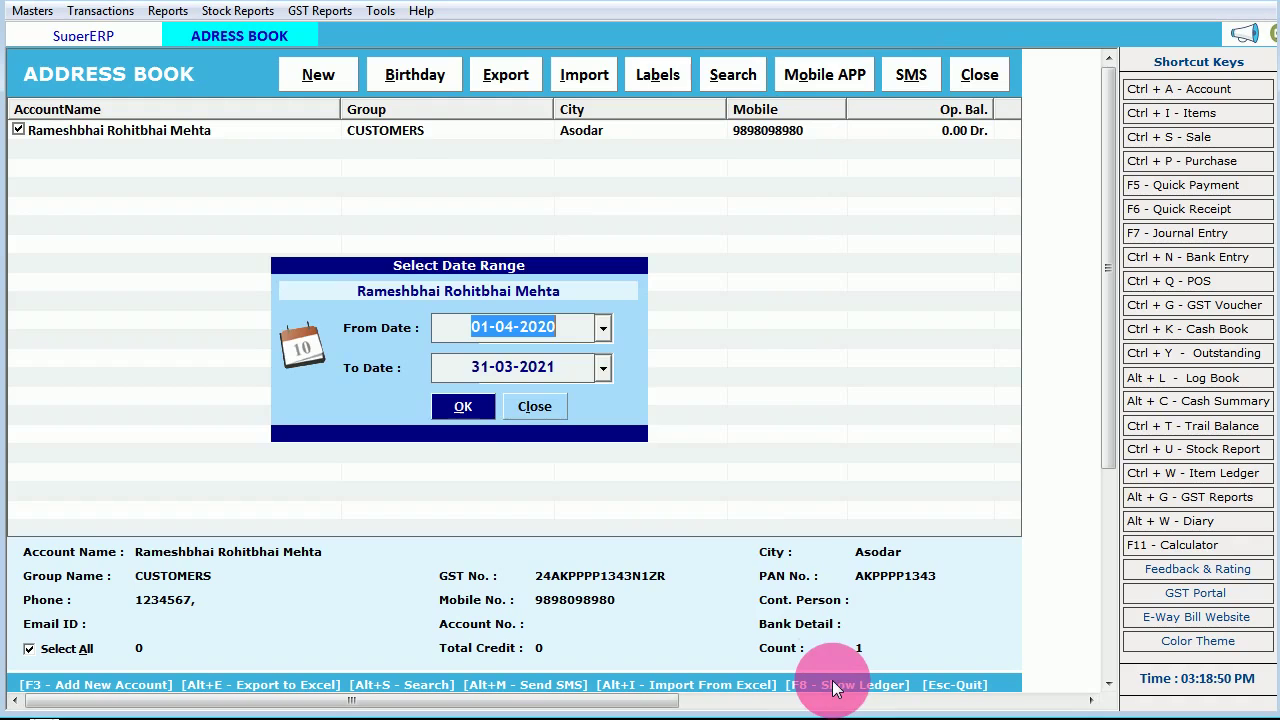
left_click(465, 406)
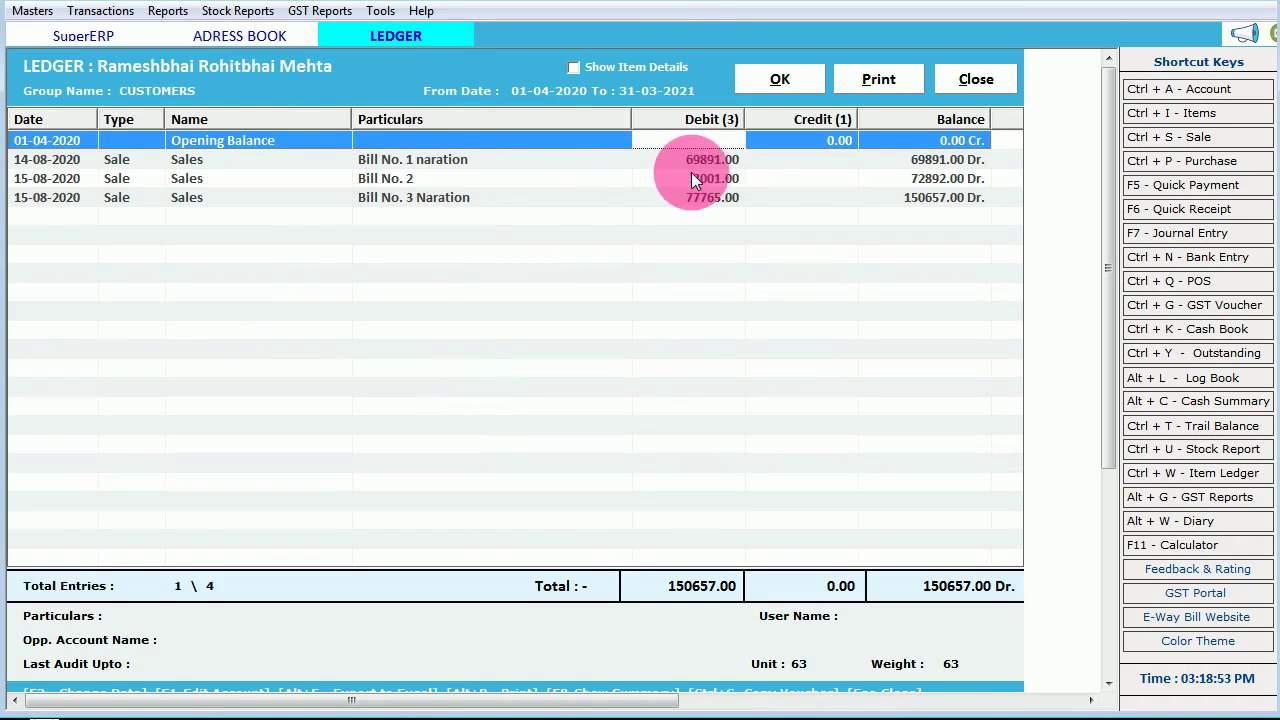
left_click(700, 164)
left_click(706, 179)
left_click(707, 199)
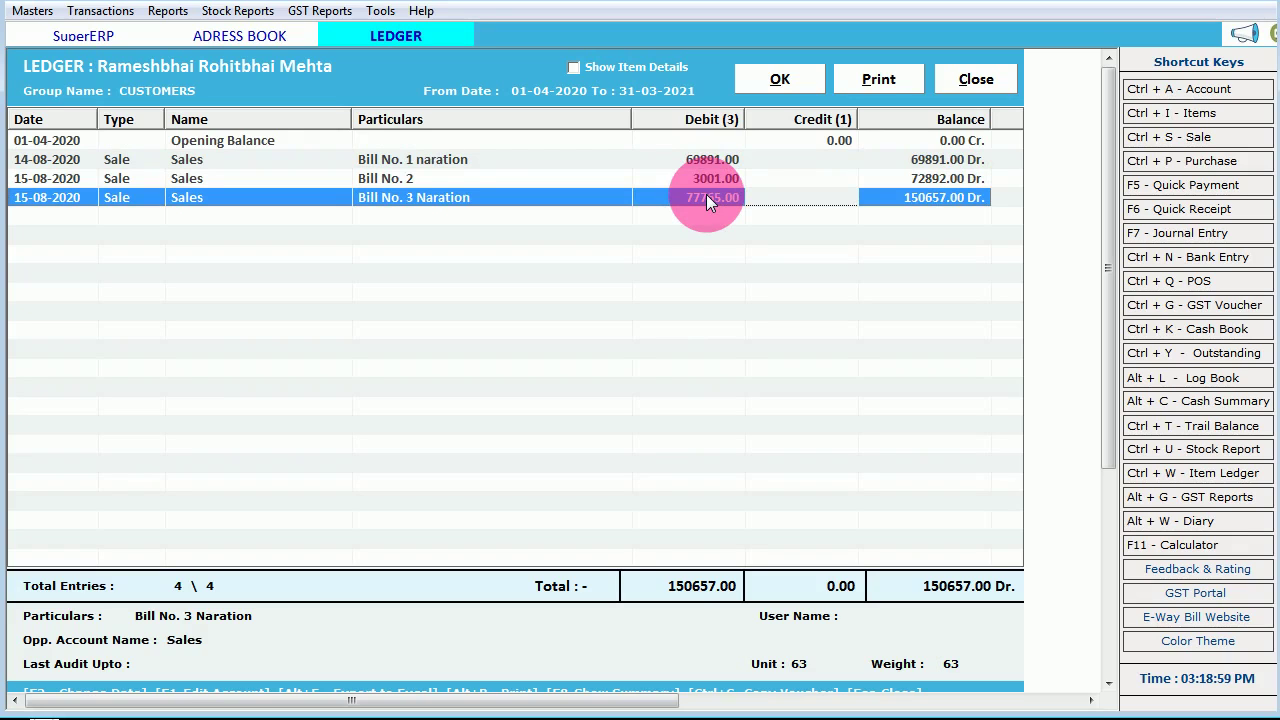
left_click(707, 178)
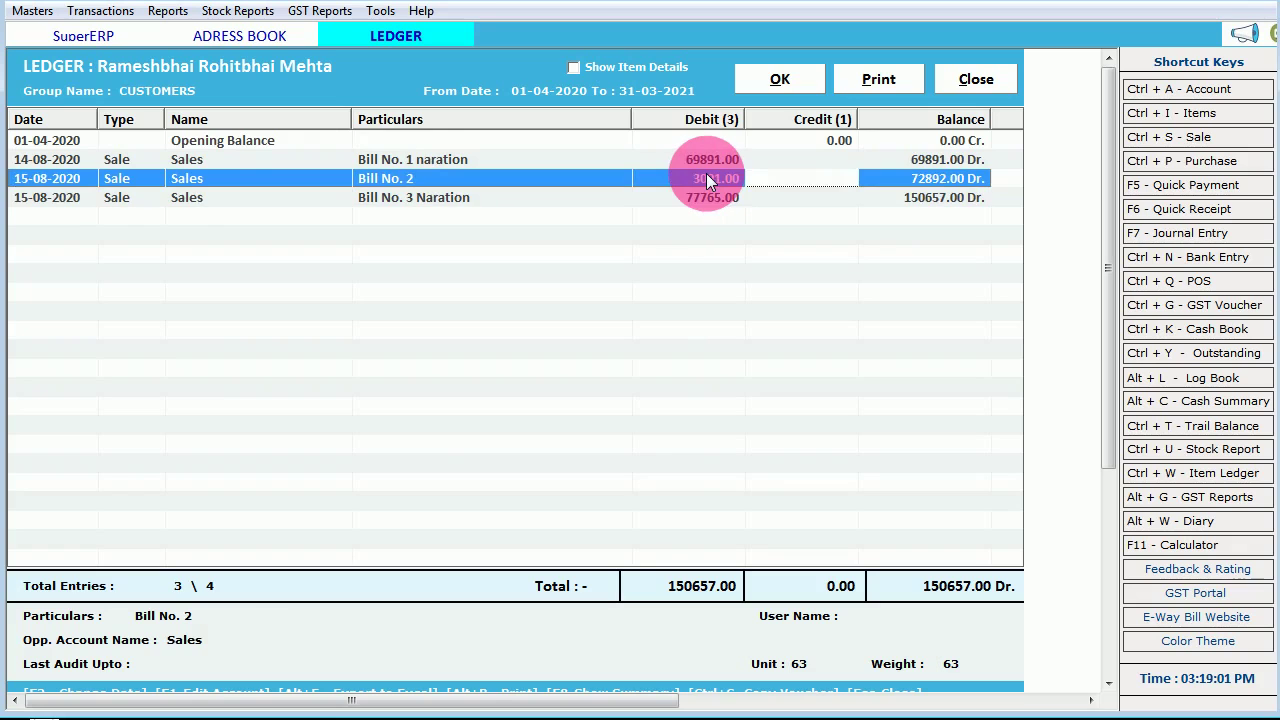
Review the sale behind the Bill No. 2 ledger entry and close the bill, the ledger and the address book
double_click(706, 175)
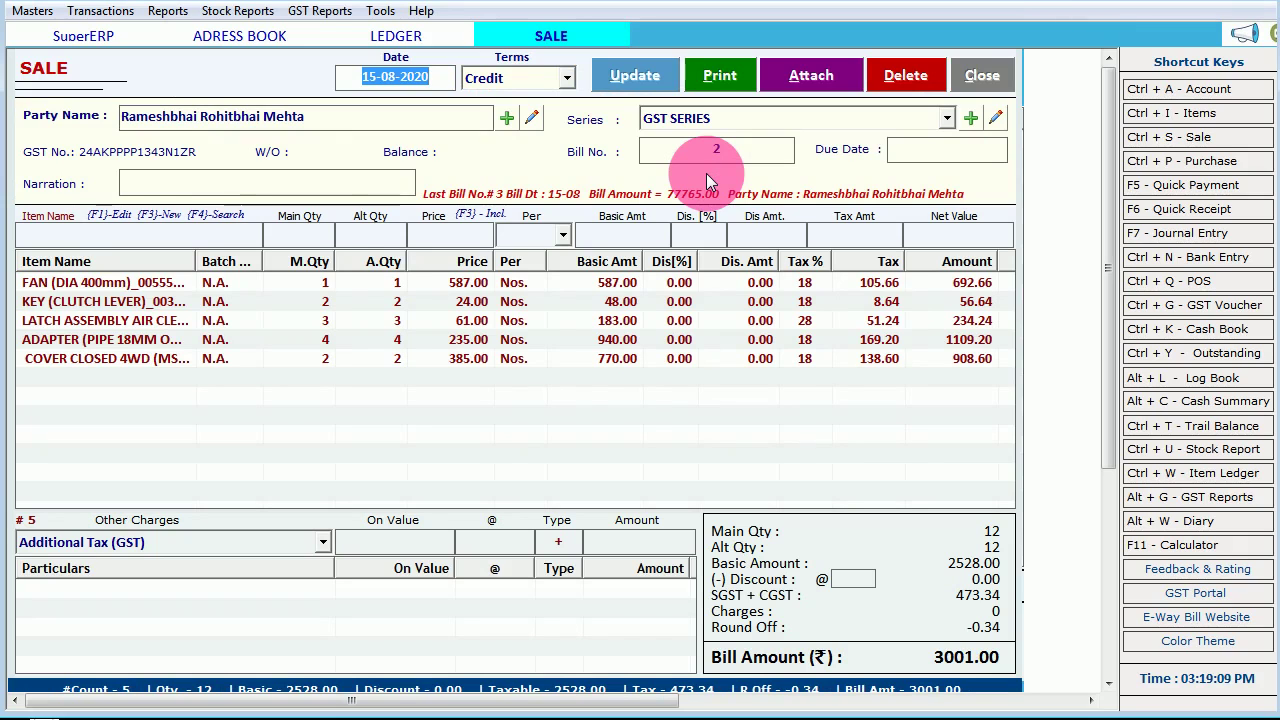
key("Escape")
left_click(649, 427)
key("Escape")
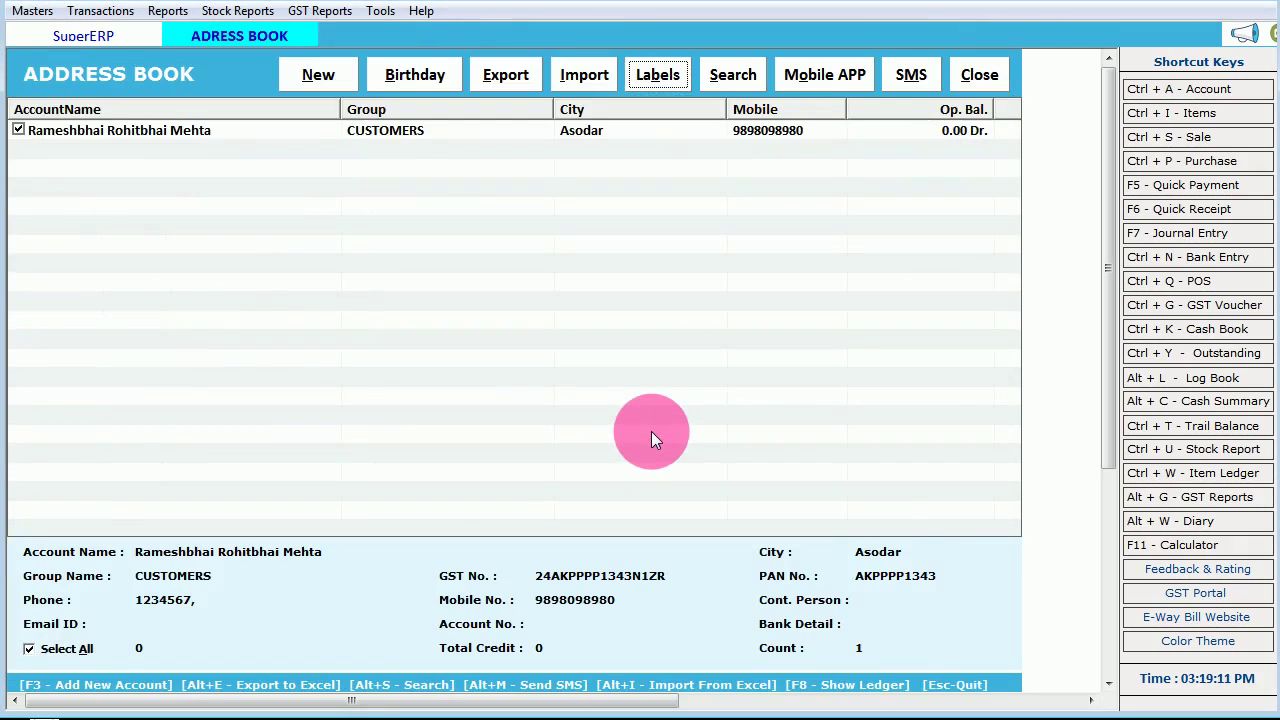
key("Escape")
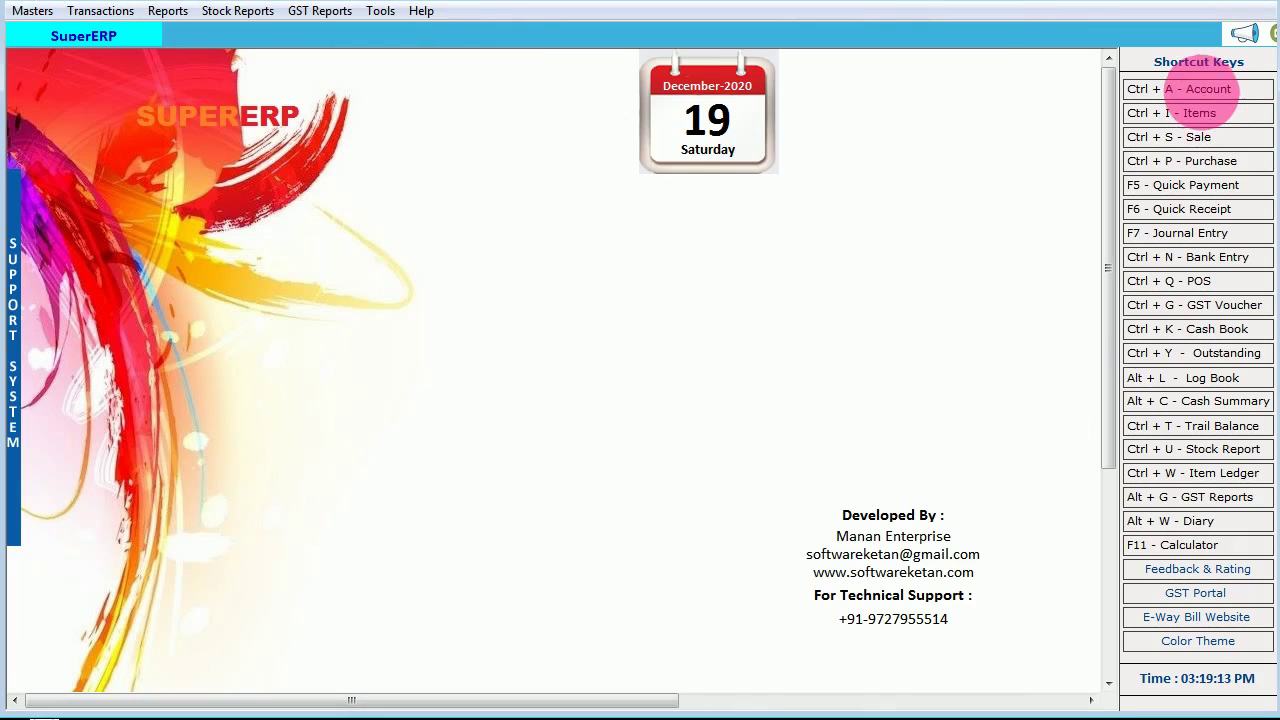
Start a new credit sale bill dated 19-12-2020 for the customer, using the GST SERIES
left_click(1178, 139)
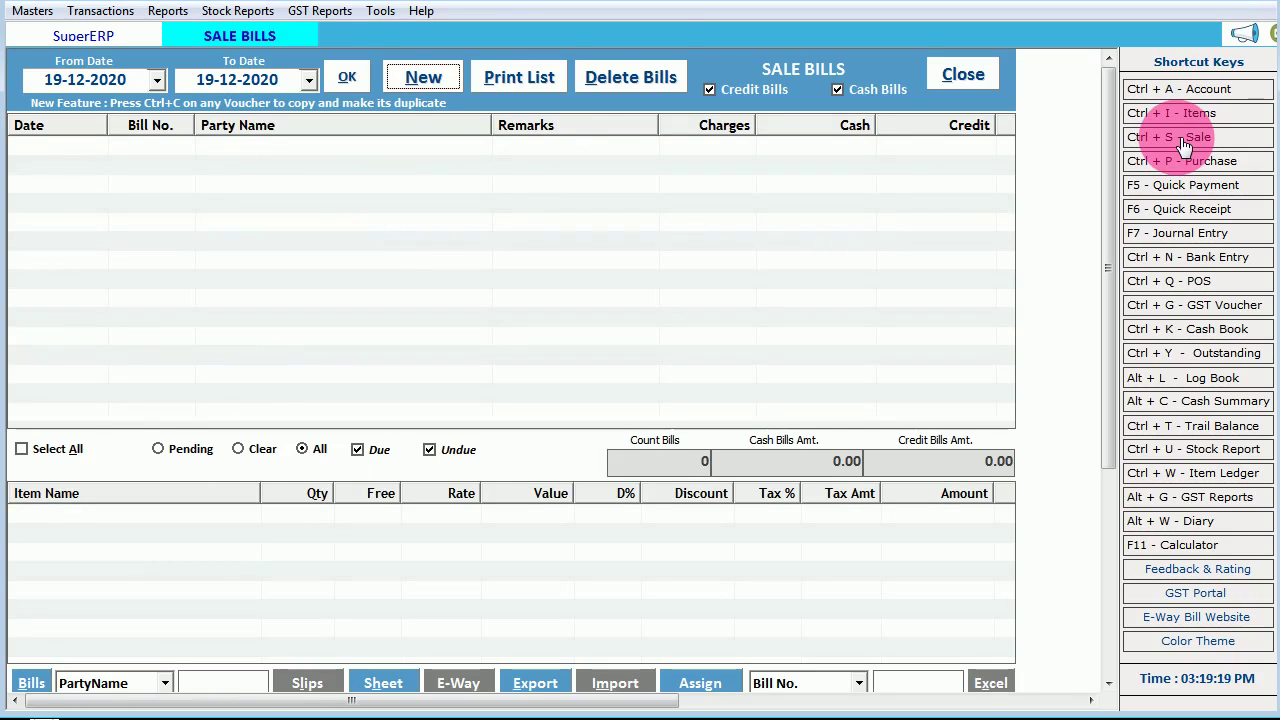
left_click(437, 79)
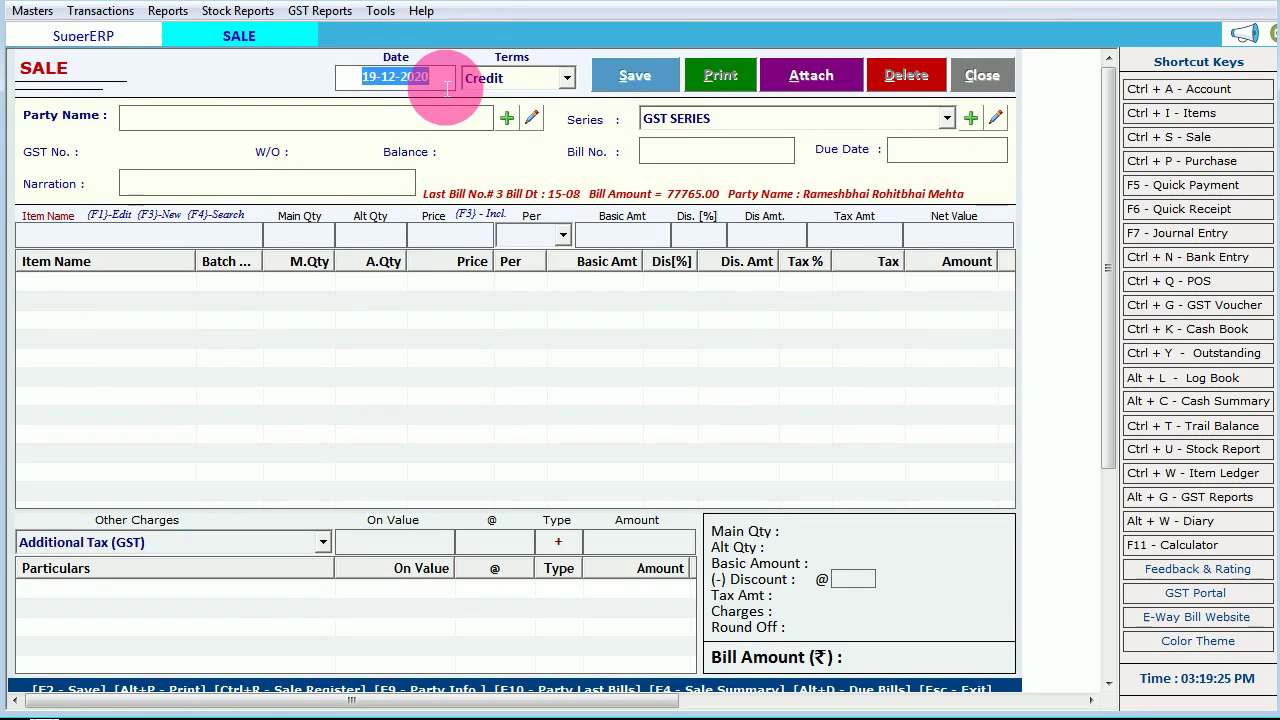
key("Return")
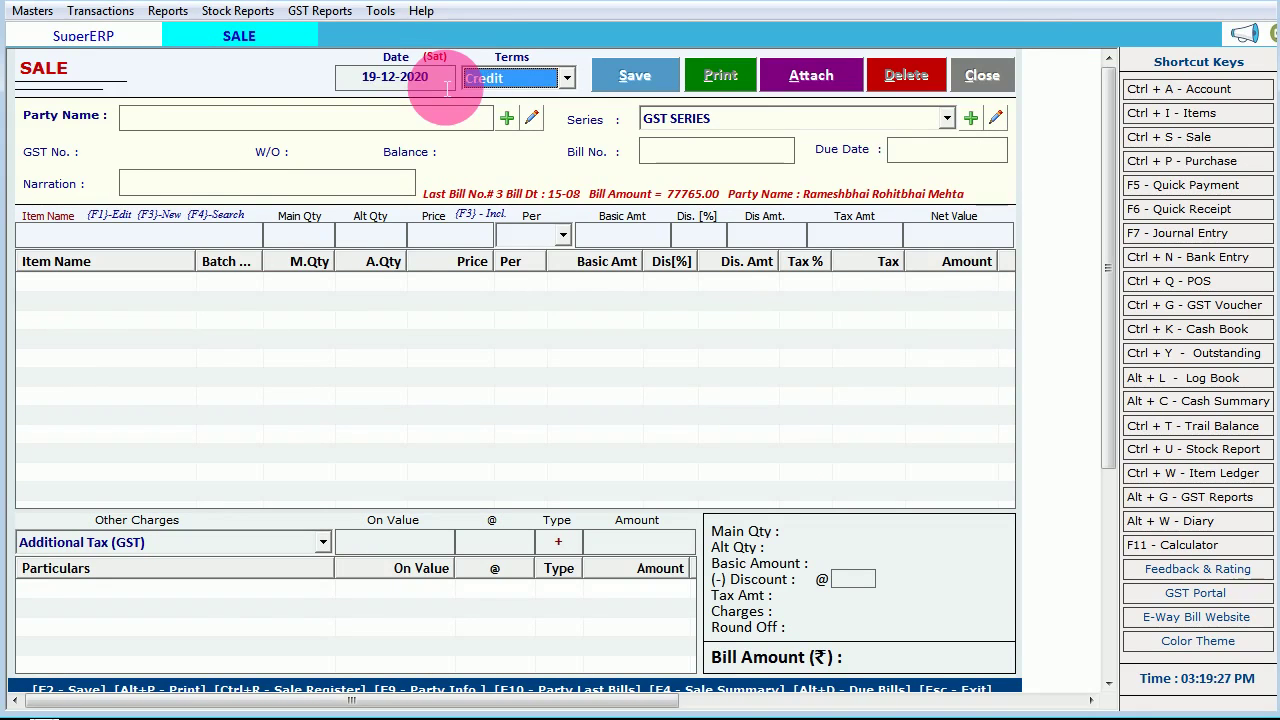
key("Return")
key("Down")
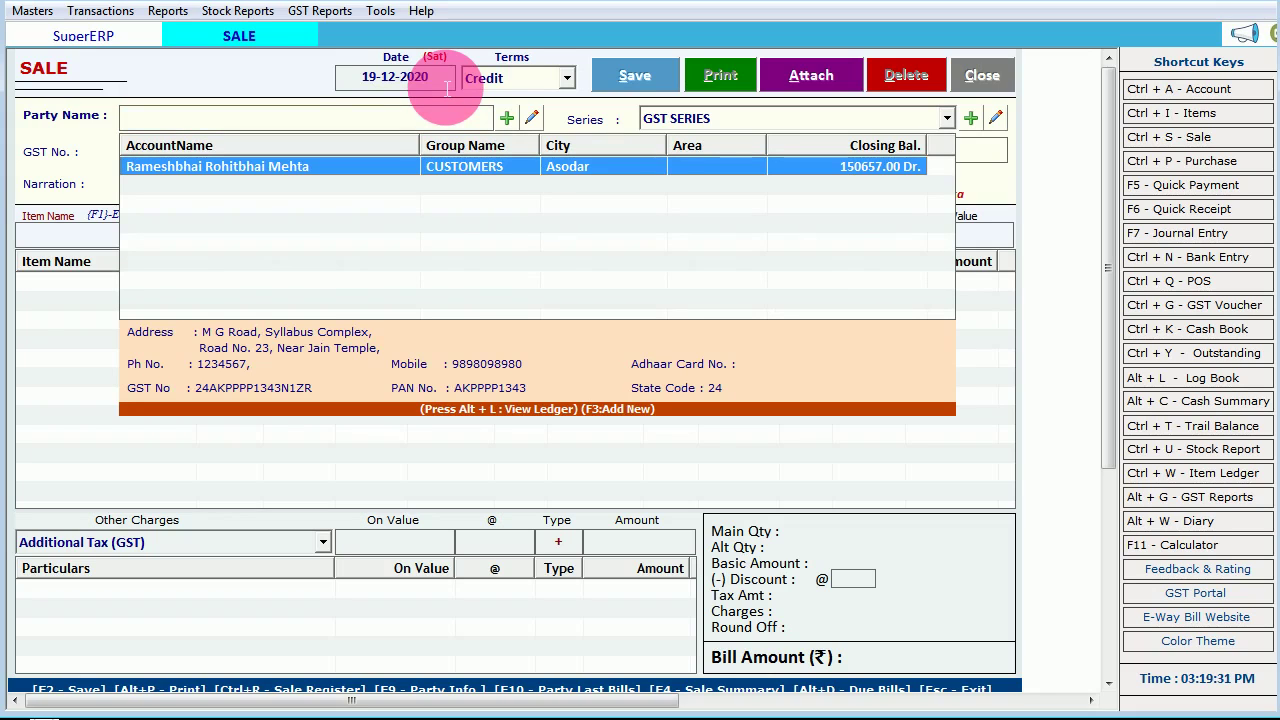
key("Return")
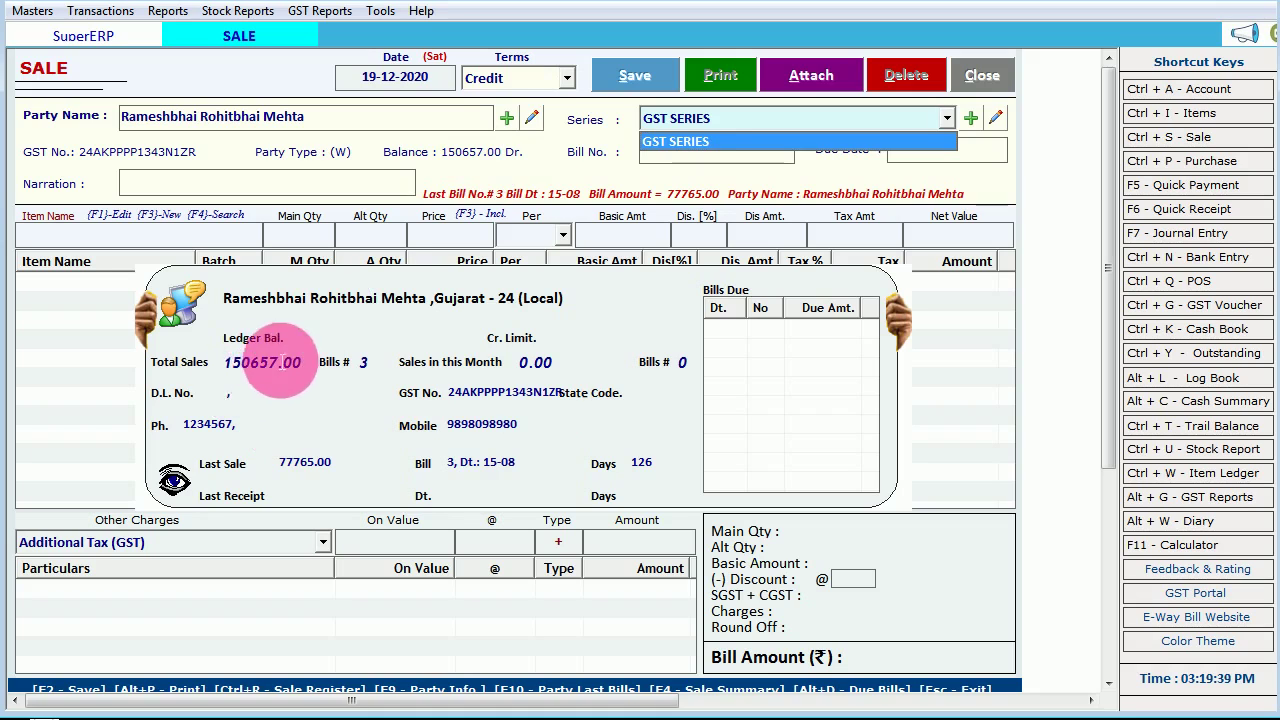
left_click(729, 151)
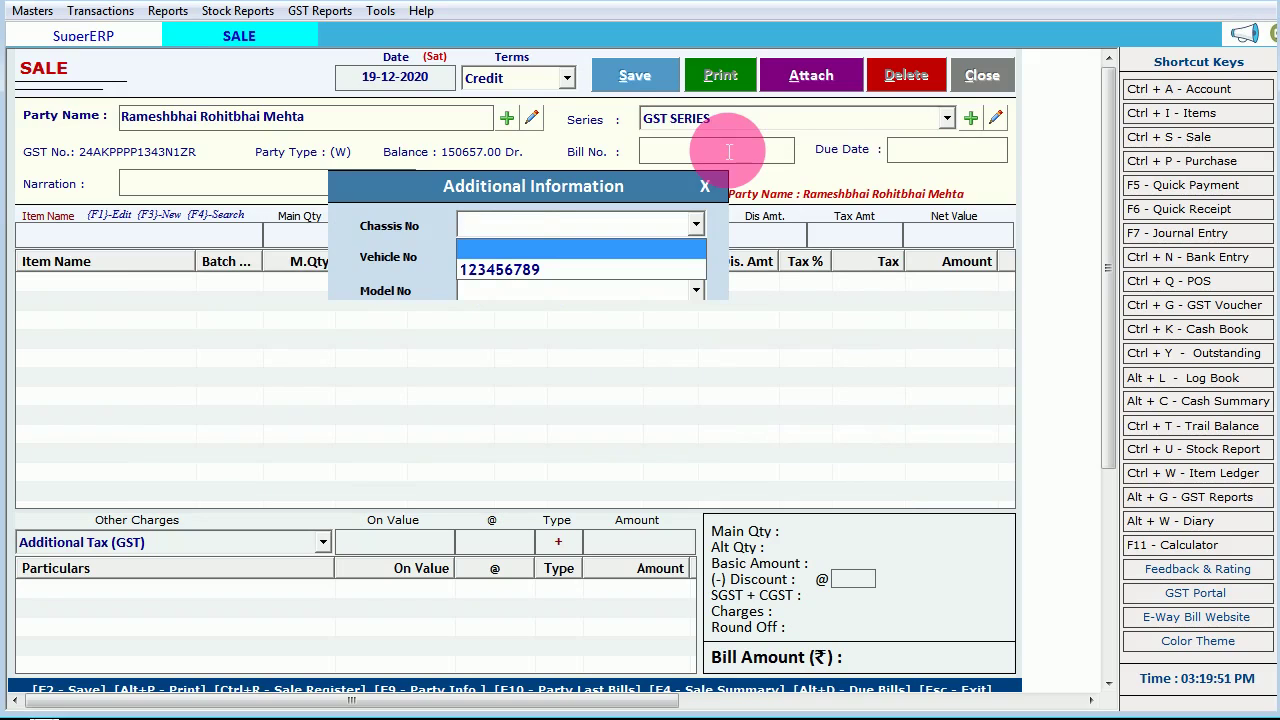
Fill in the additional information with the saved chassis number, vehicle number and model YUVA 546, and accept the proposed bill number
key("Down")
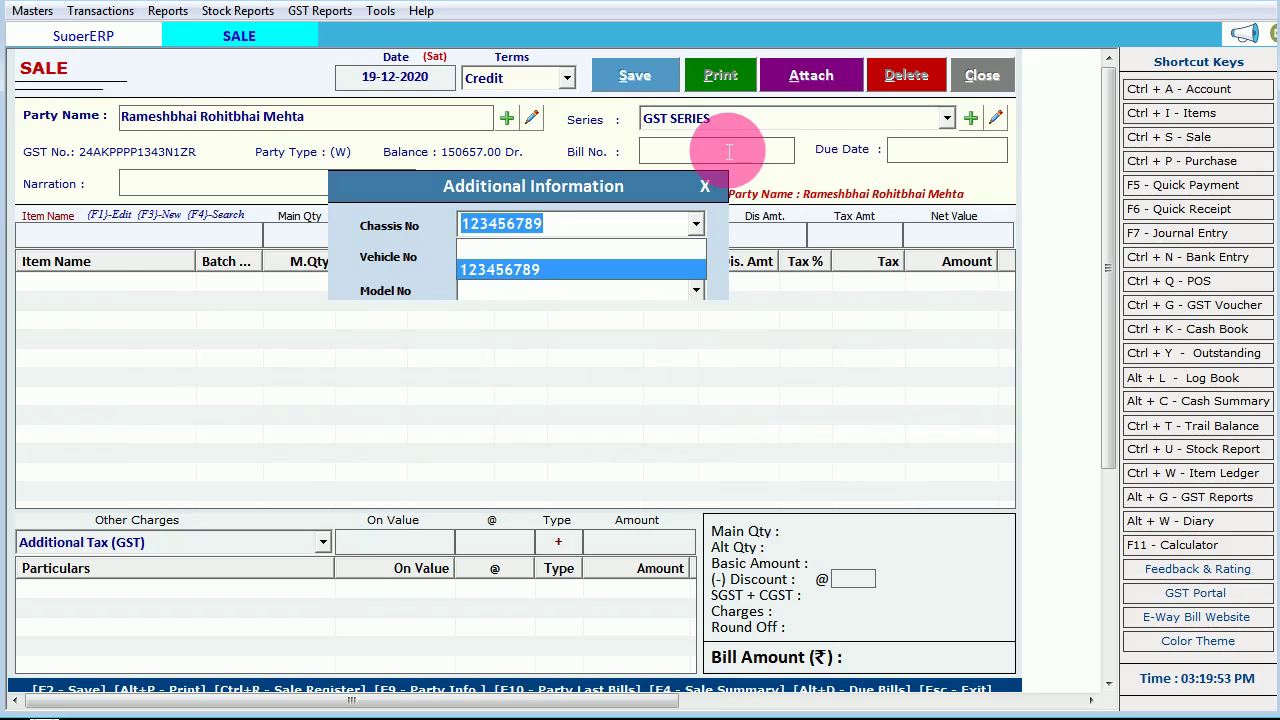
key("Return")
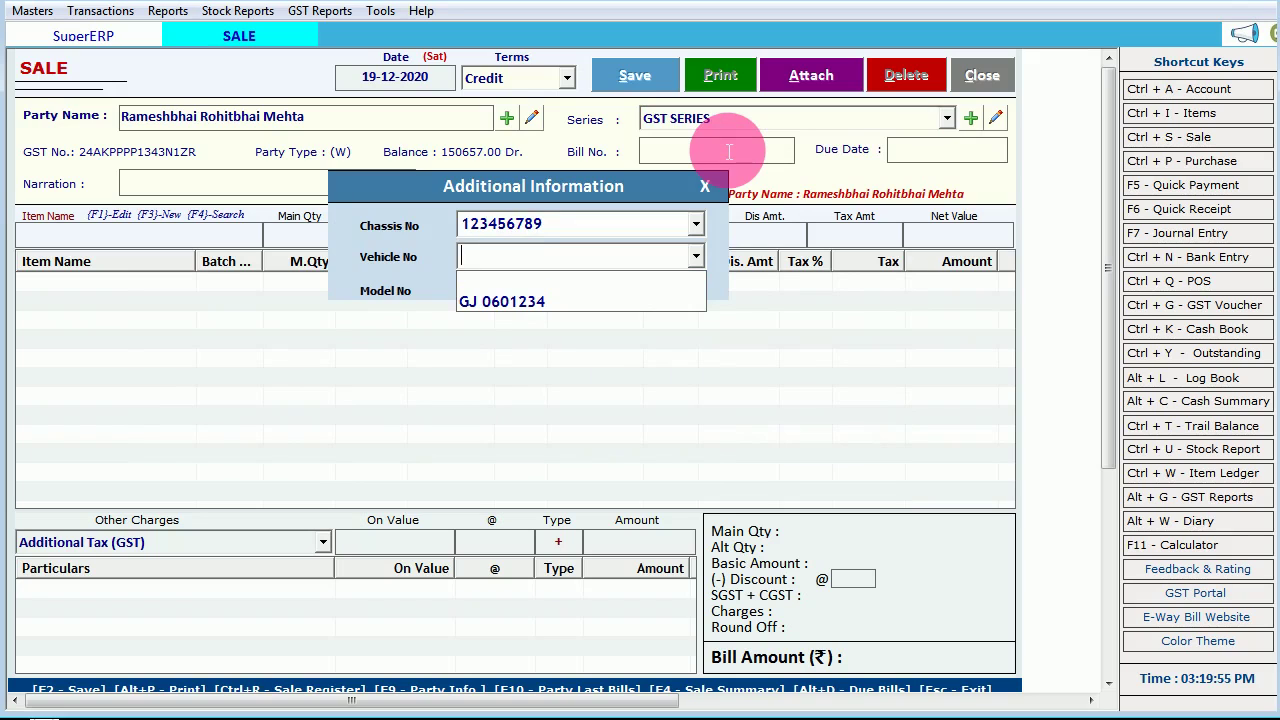
key("Down")
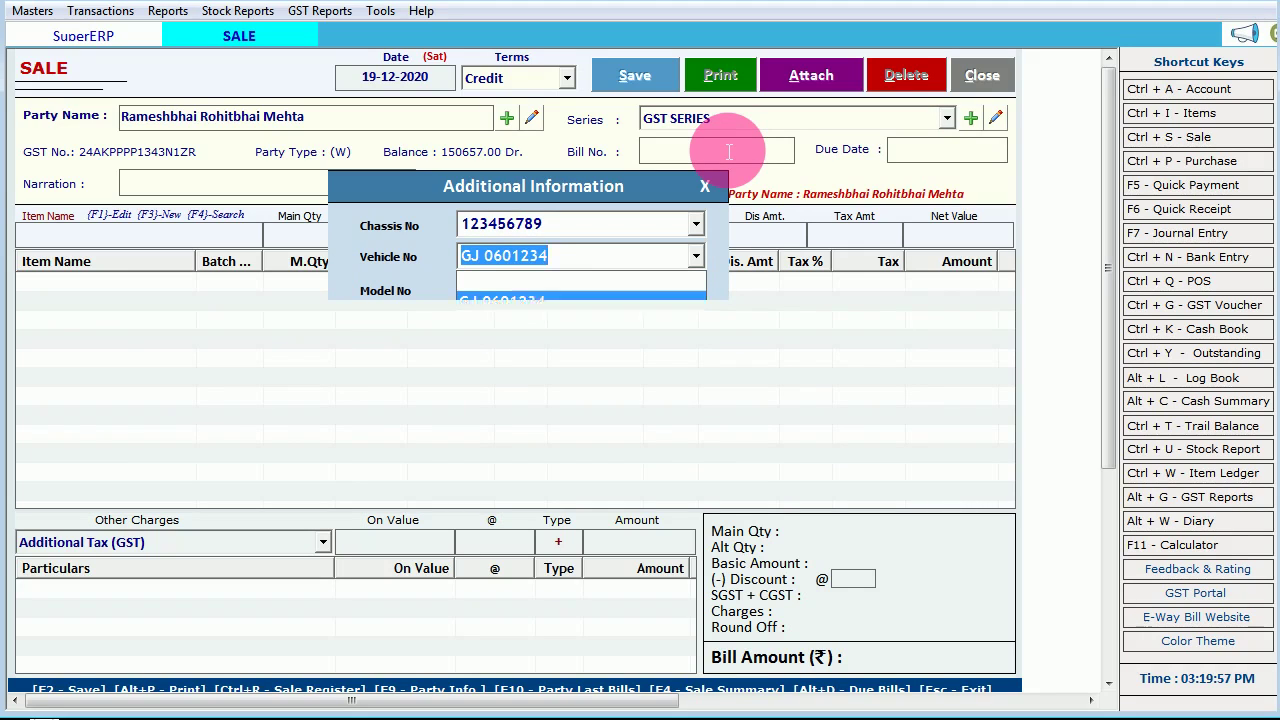
key("Return")
key("Down")
key("Down")
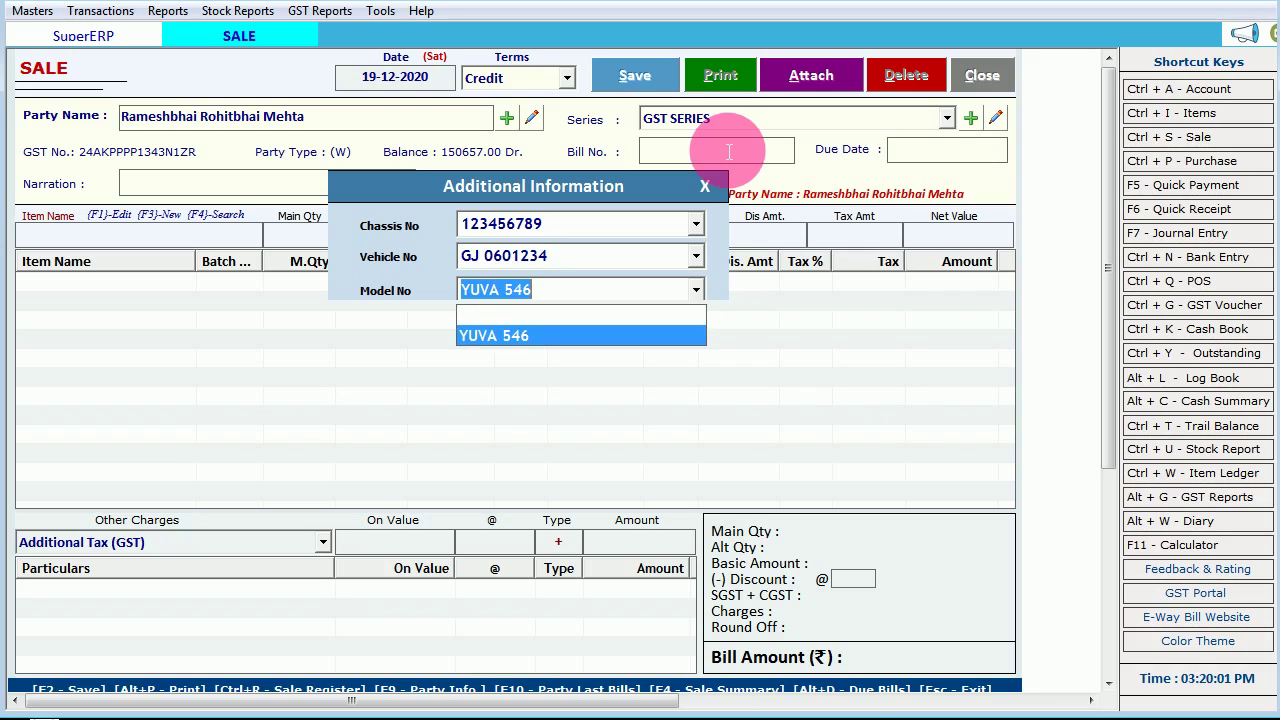
key("Return")
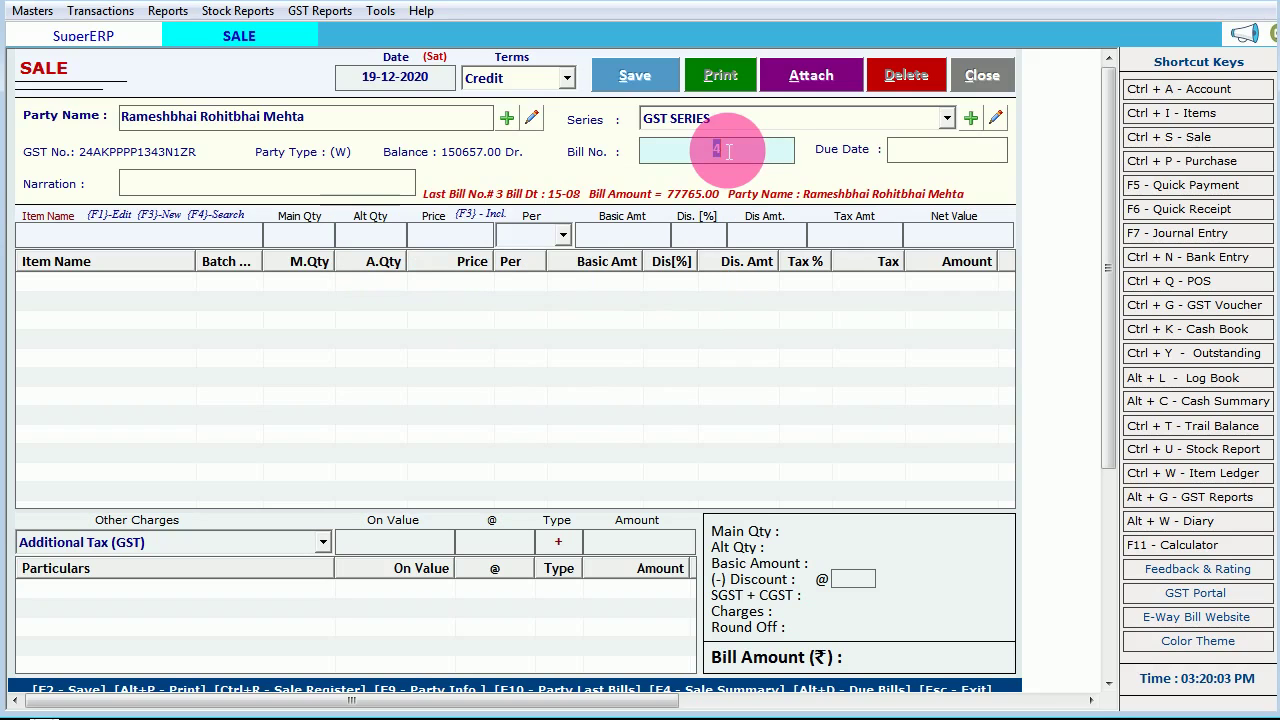
key("Return")
key("Return")
key("Return")
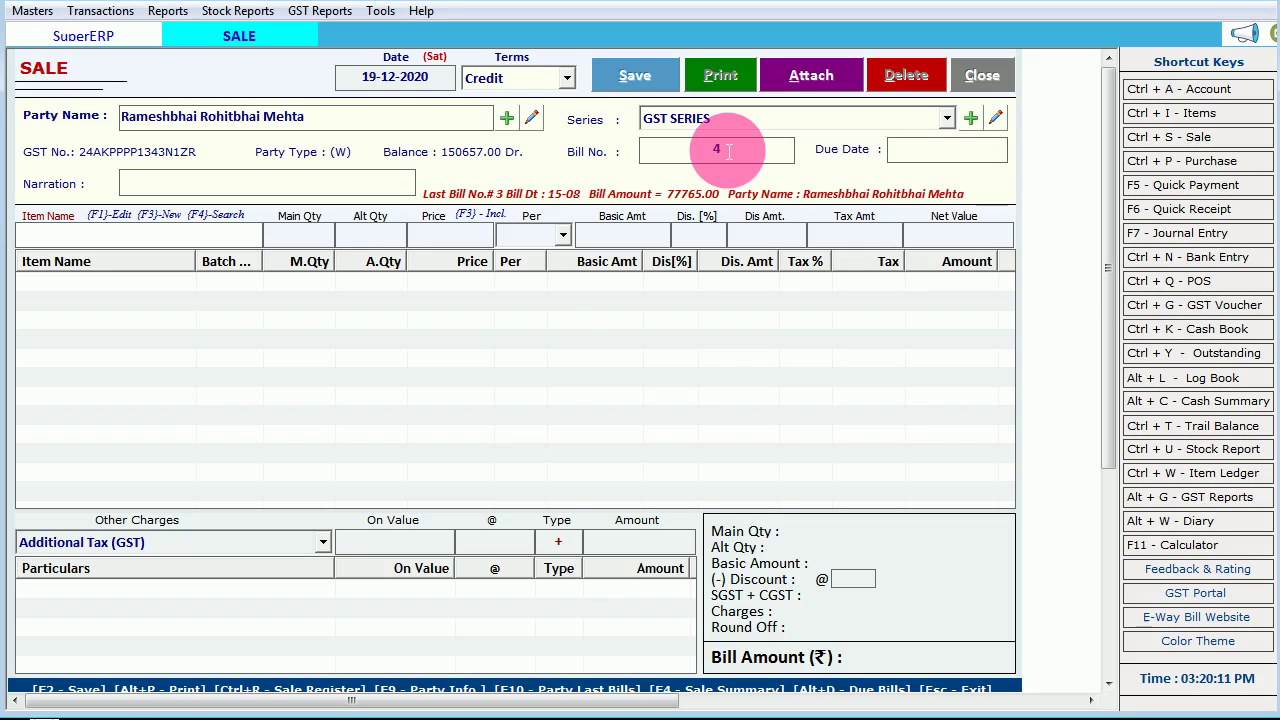
Try searching the sale items by the numbers 89 and 68
type("89")
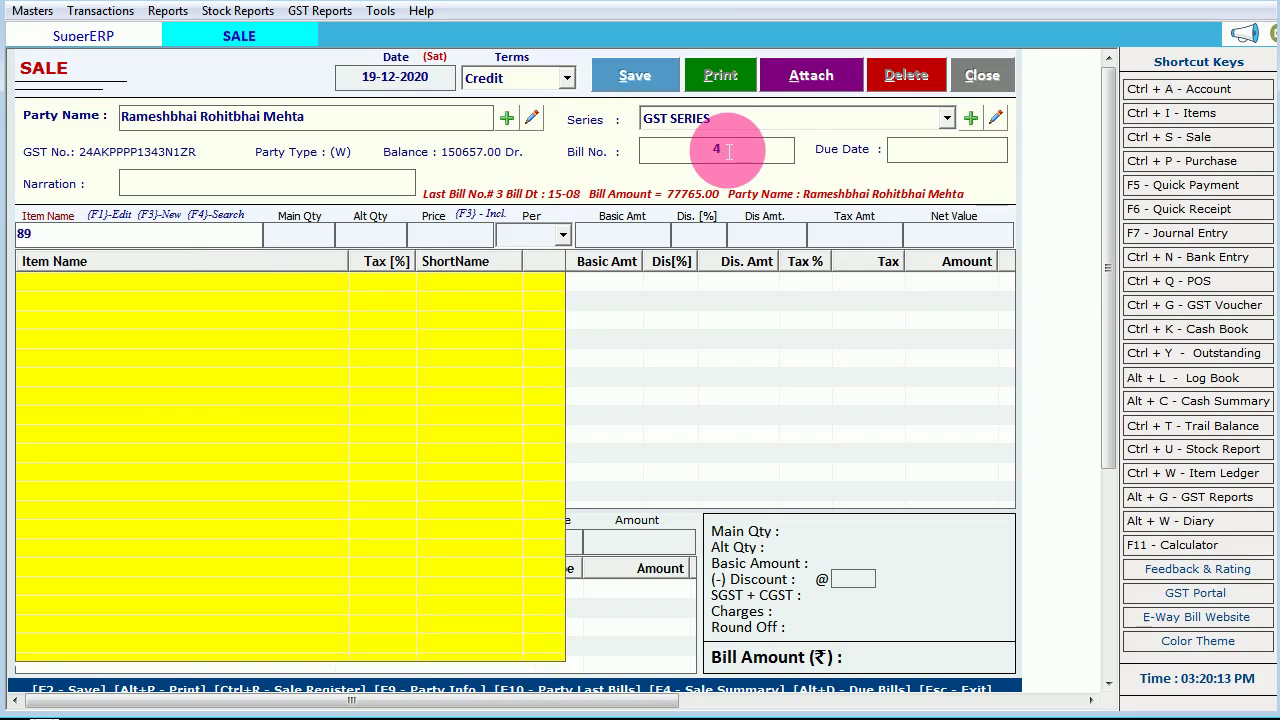
key("BackSpace")
key("BackSpace")
type("68")
key("BackSpace")
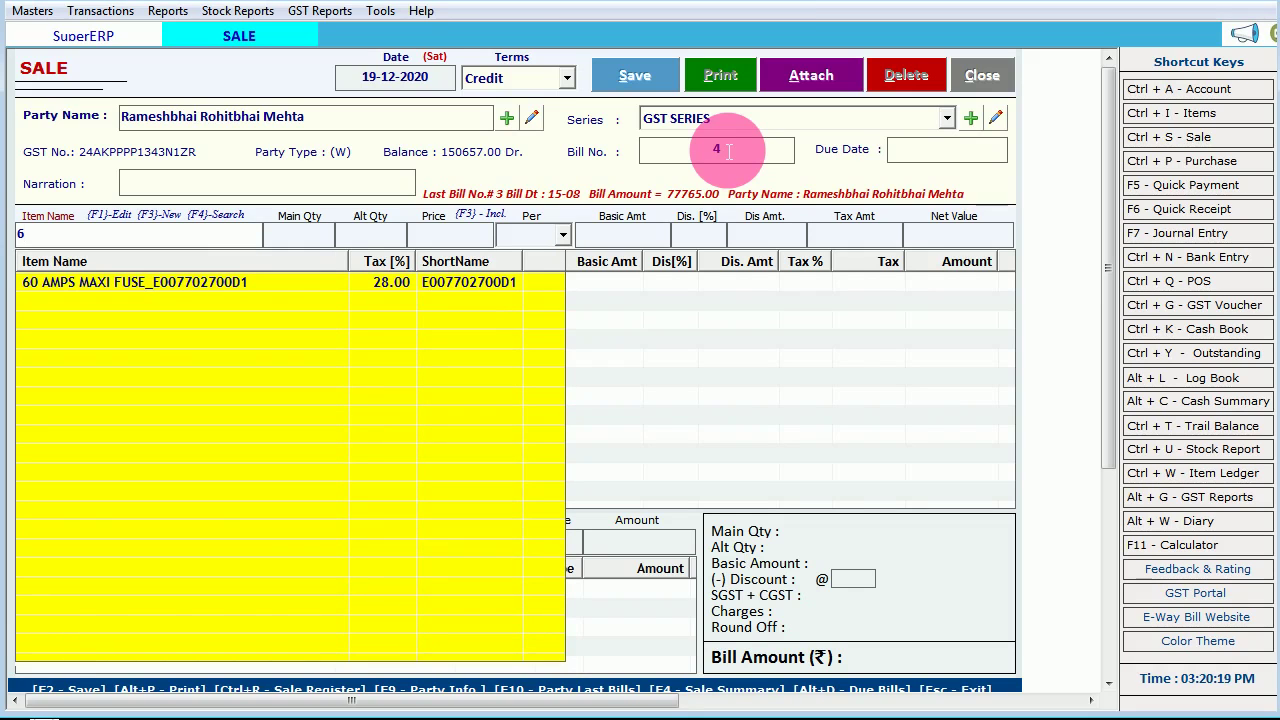
key("BackSpace")
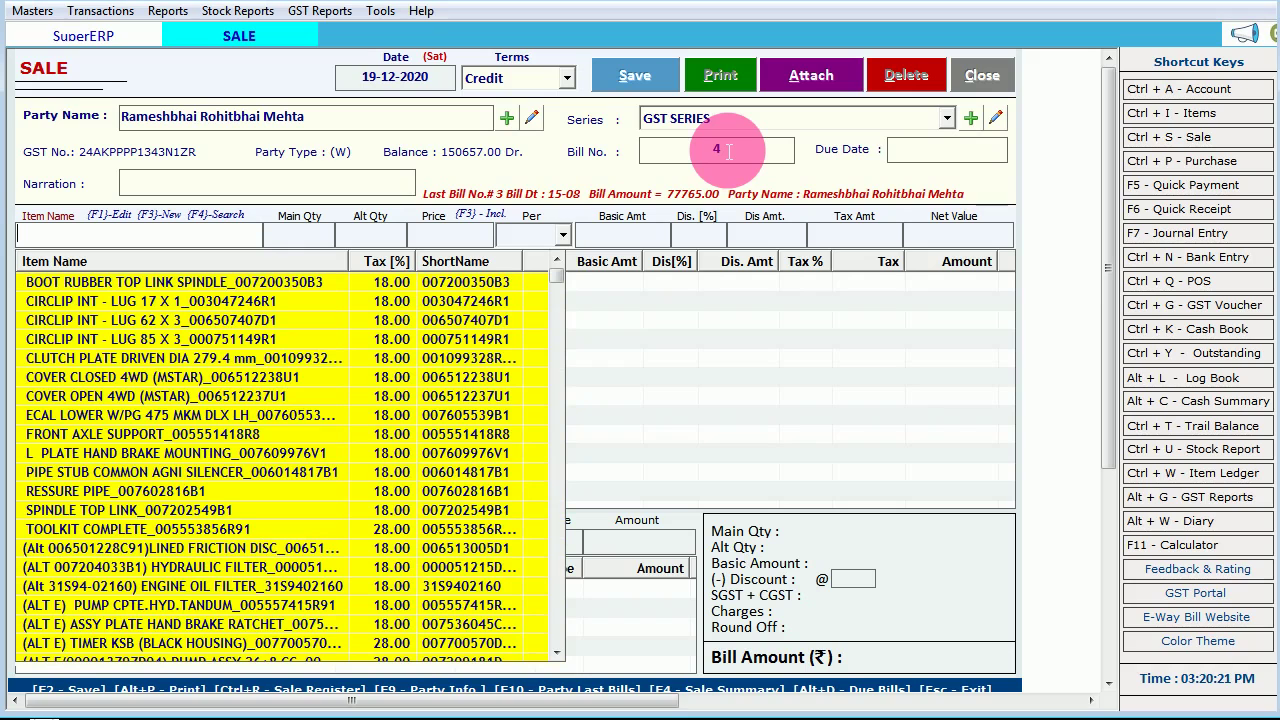
Search the sale items for names containing "oil fil" with the entry "*oil fil", and clear the search
type("*o")
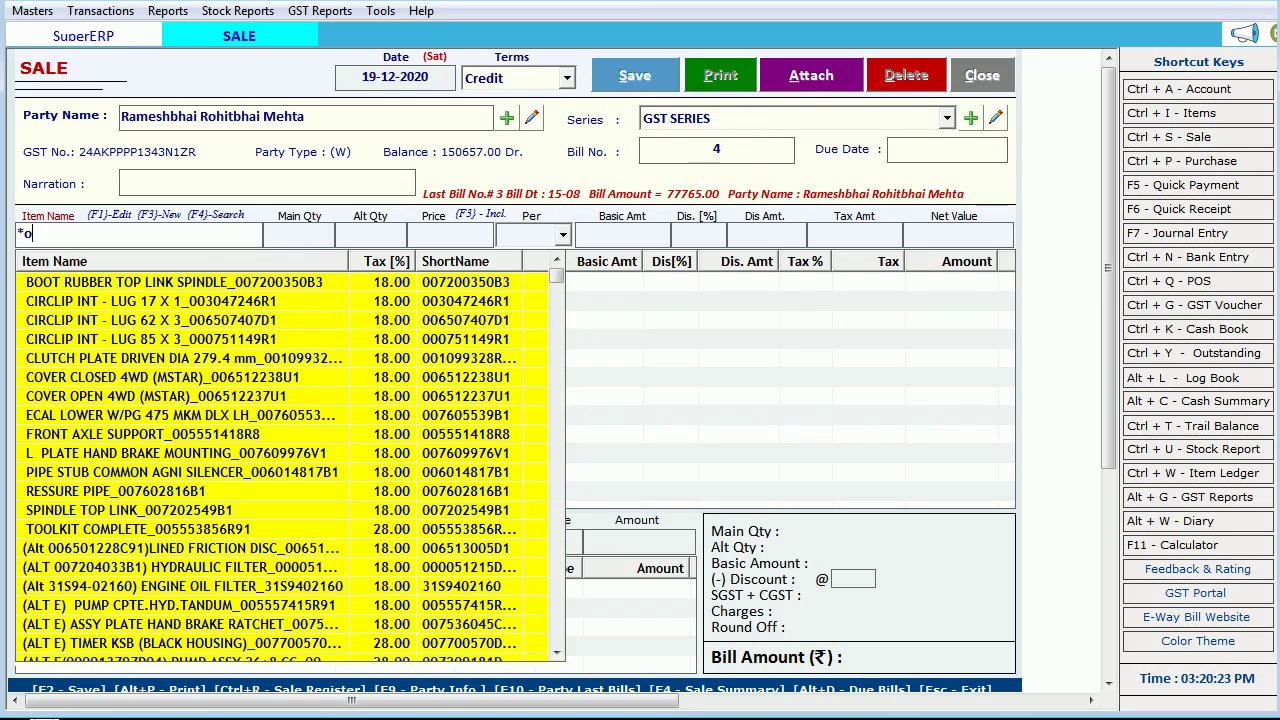
type("il fil")
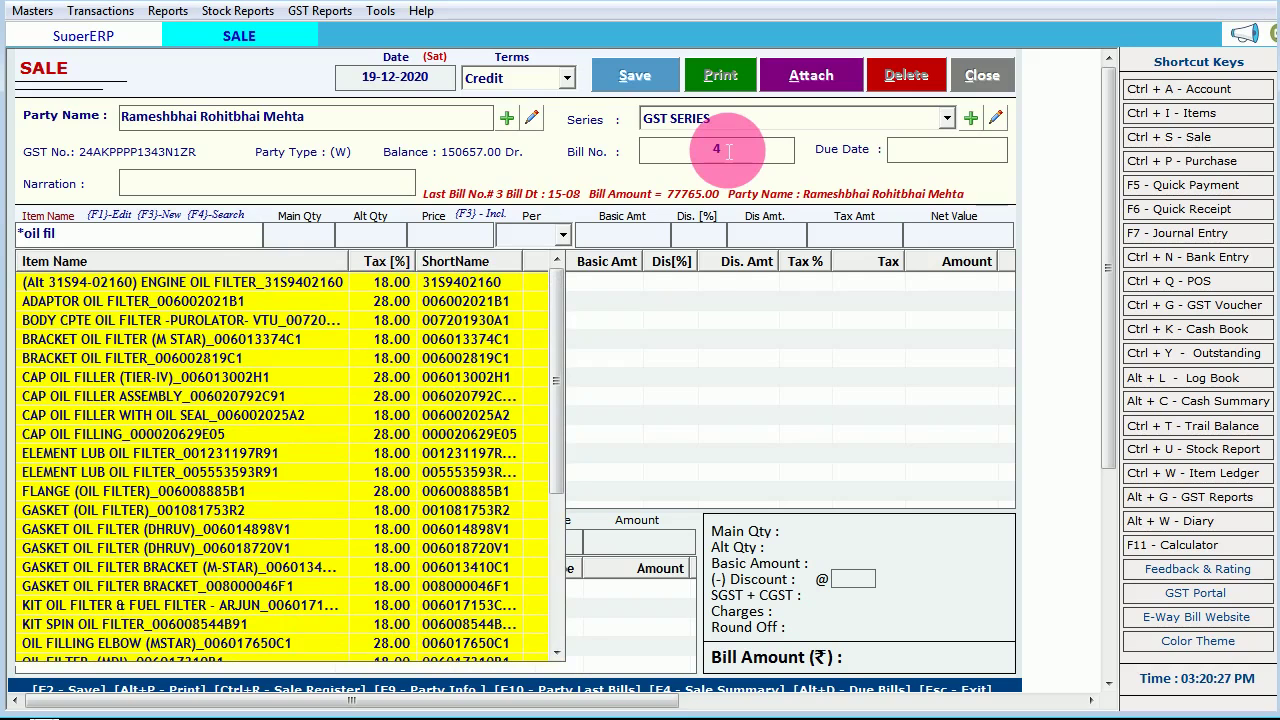
key("BackSpace")
key("BackSpace")
key("BackSpace")
key("BackSpace")
key("BackSpace")
key("BackSpace")
key("BackSpace")
key("BackSpace")
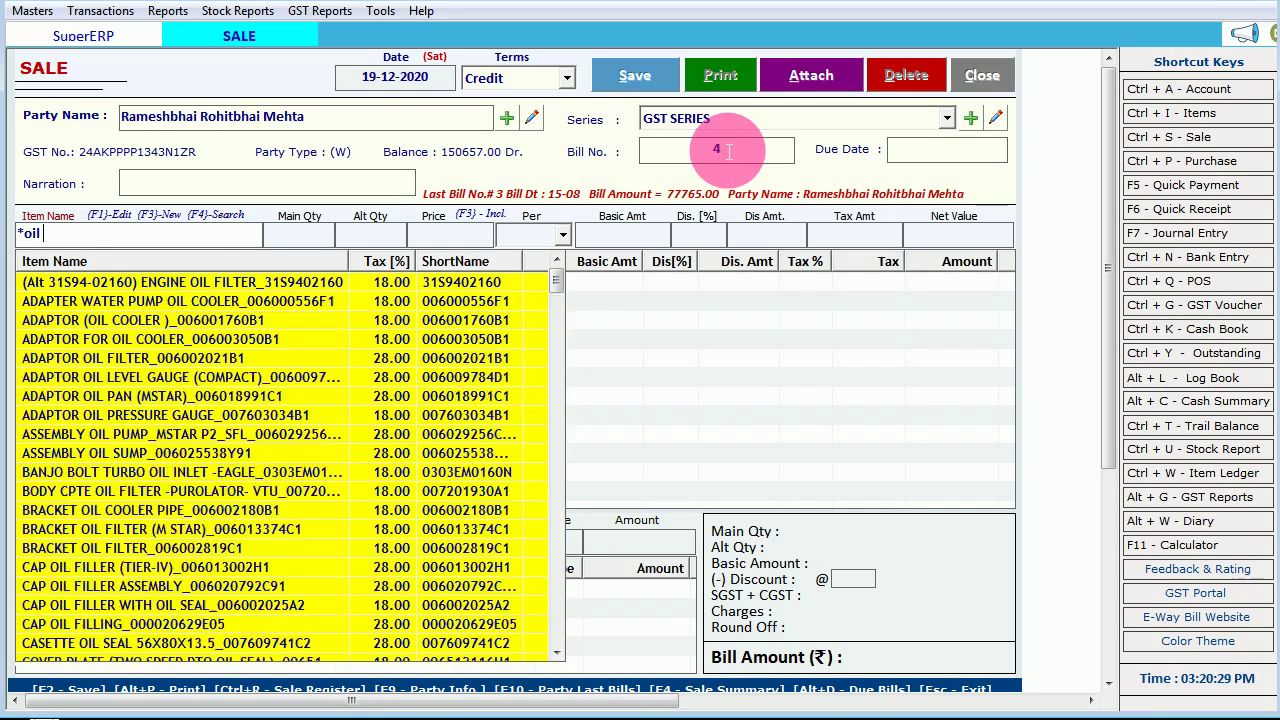
Search the items by part number 31s and choose EXHAUST GASKET_31S9402070, keeping its additional description
type("31s")
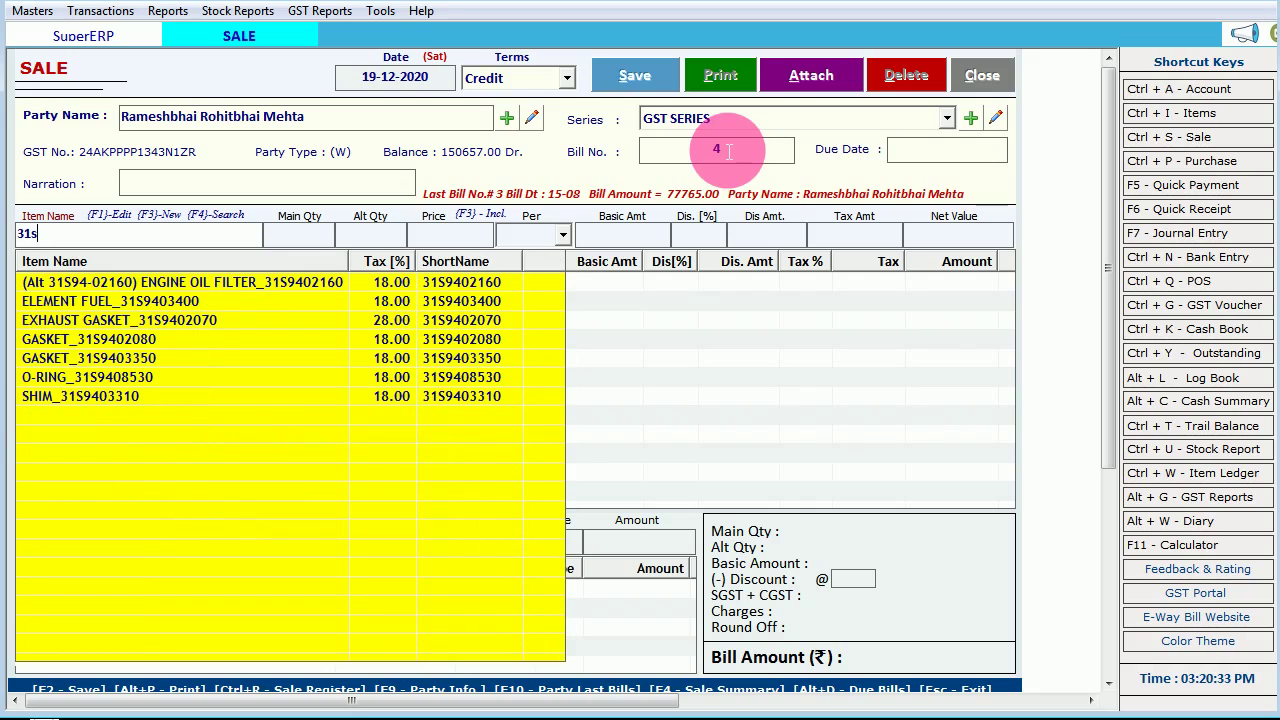
key("Down")
key("Down")
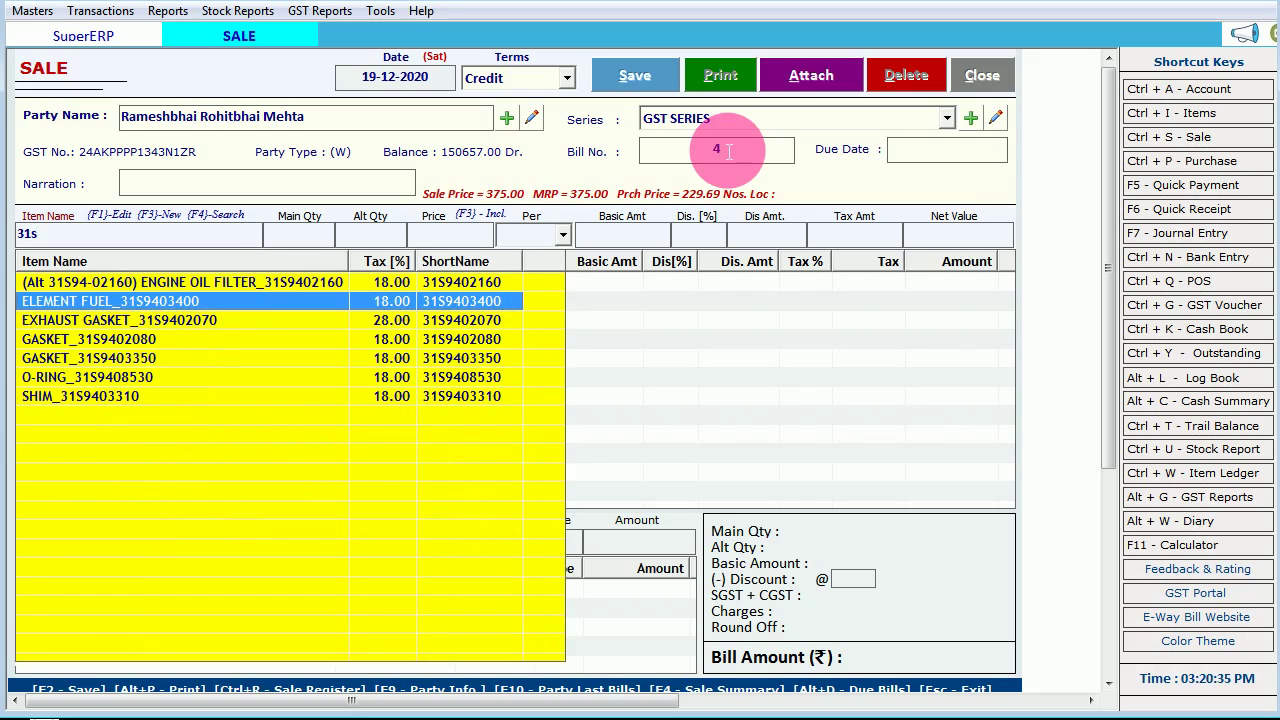
key("Down")
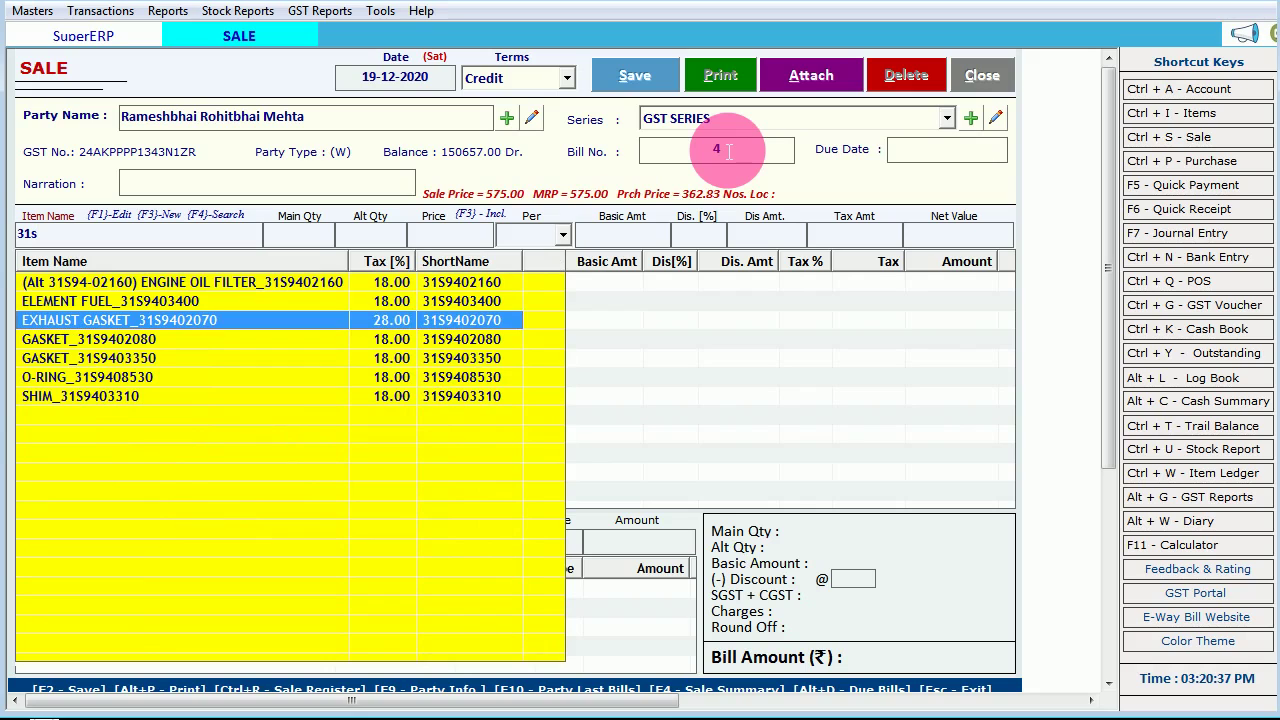
key("Return")
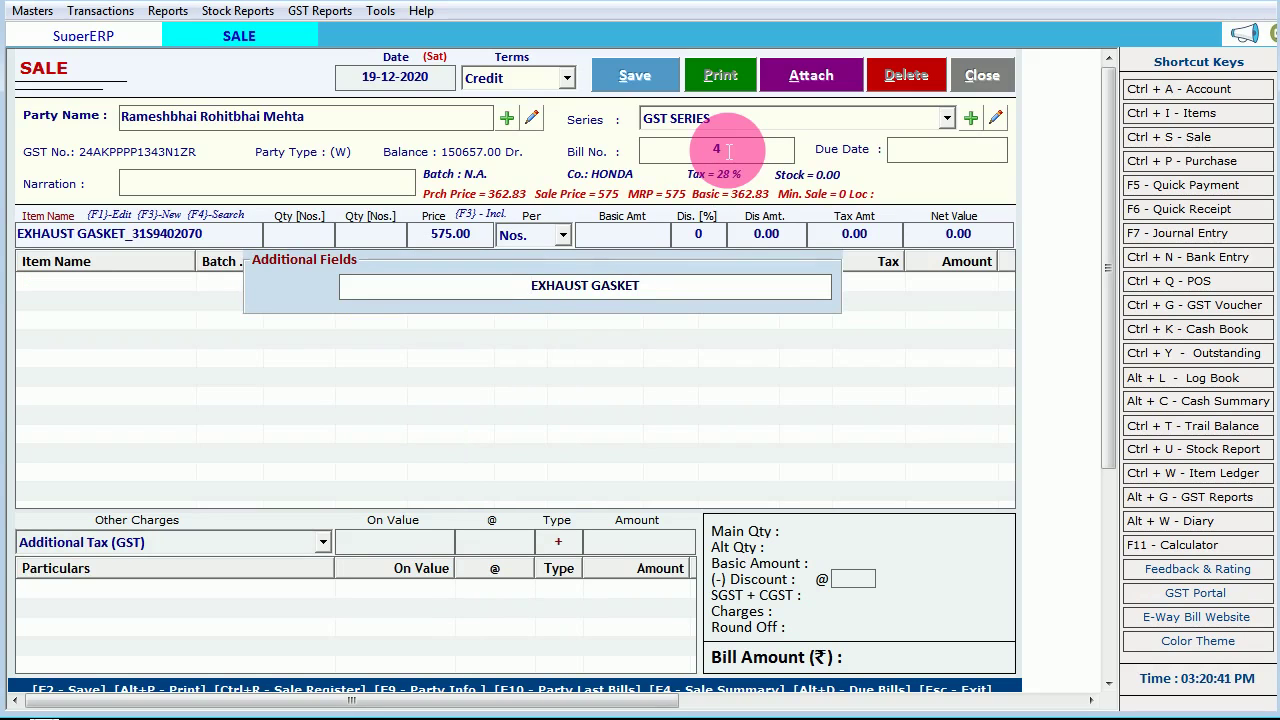
key("Return")
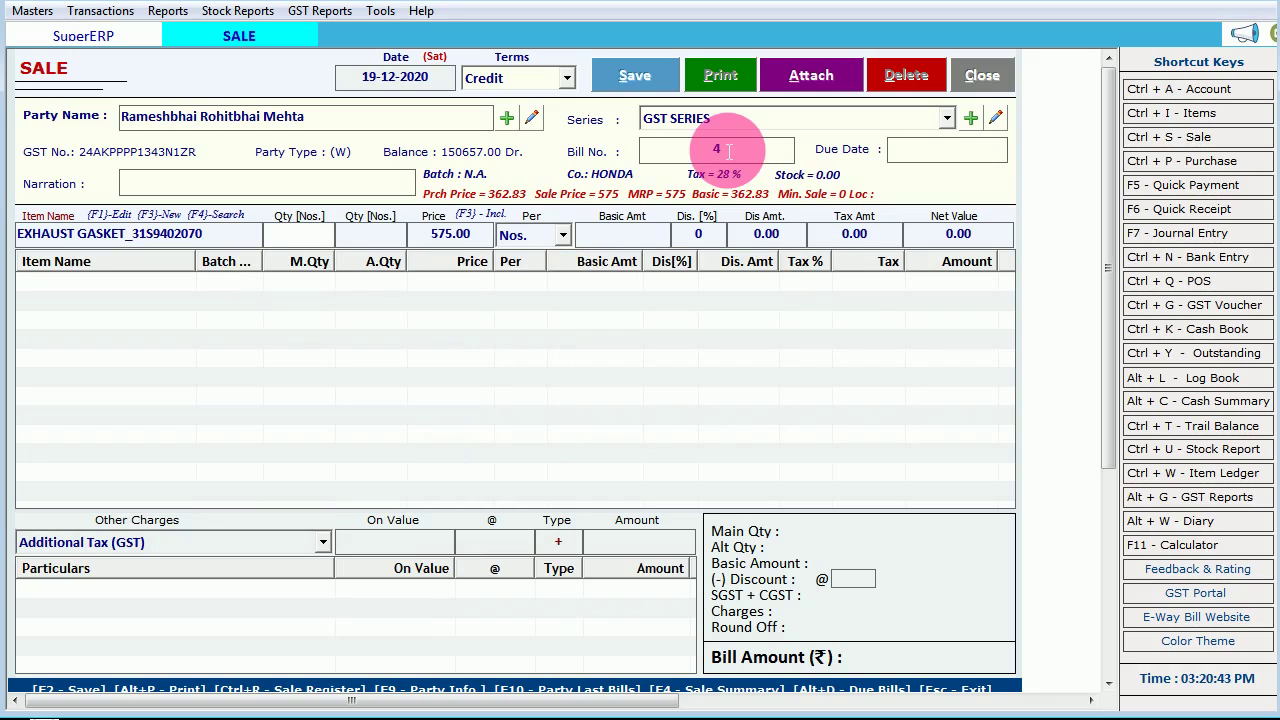
Add the exhaust gasket to the bill with quantity 2, price 575.00 and no discount
type("2")
key("Return")
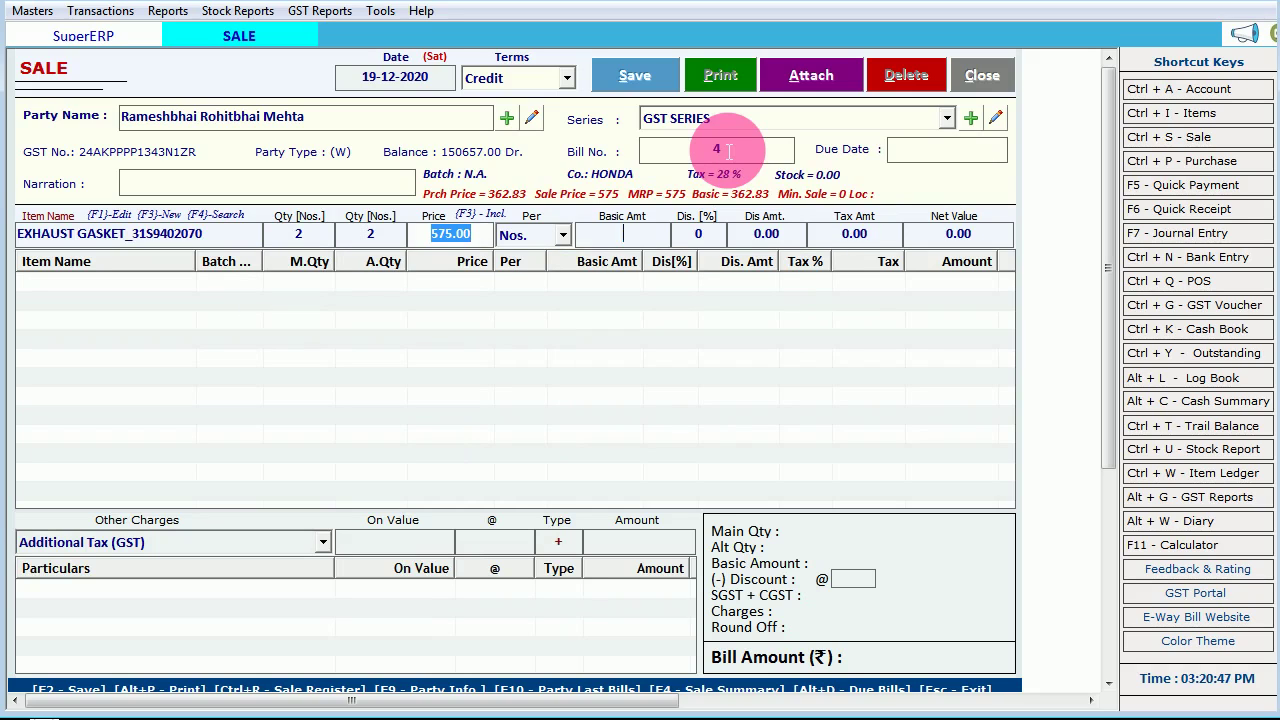
key("Return")
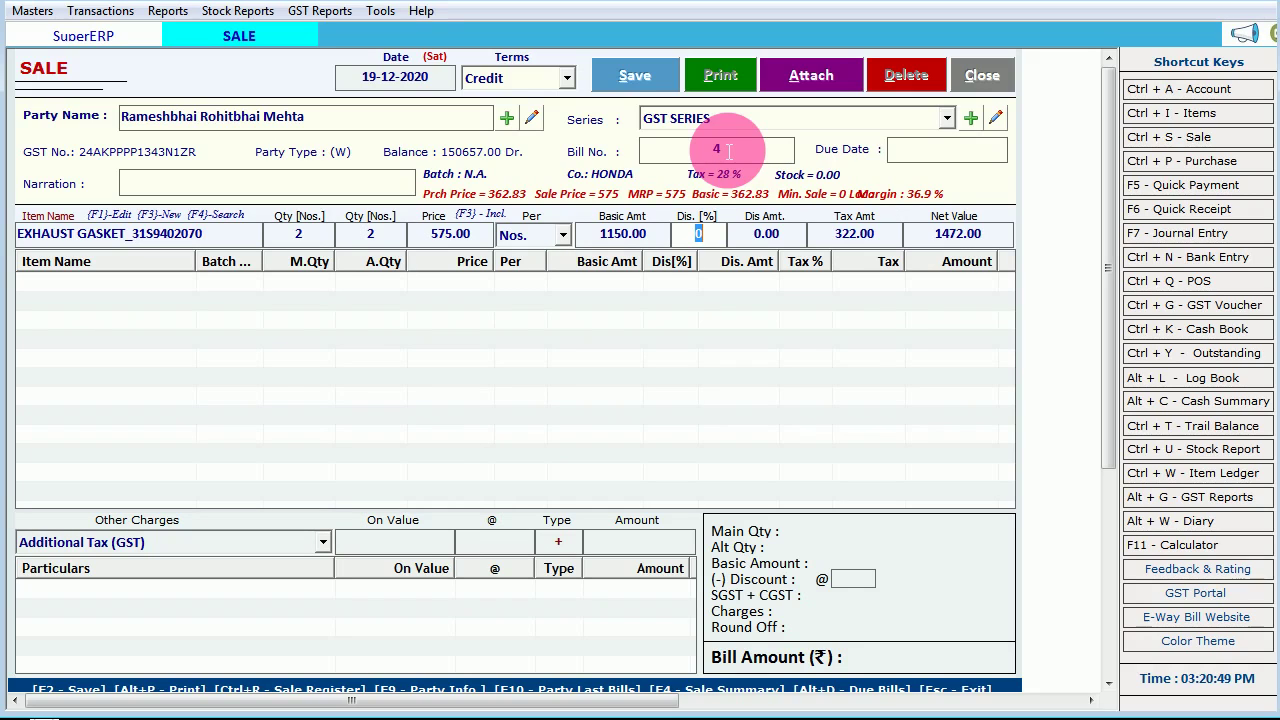
key("Return")
key("Return")
key("Return")
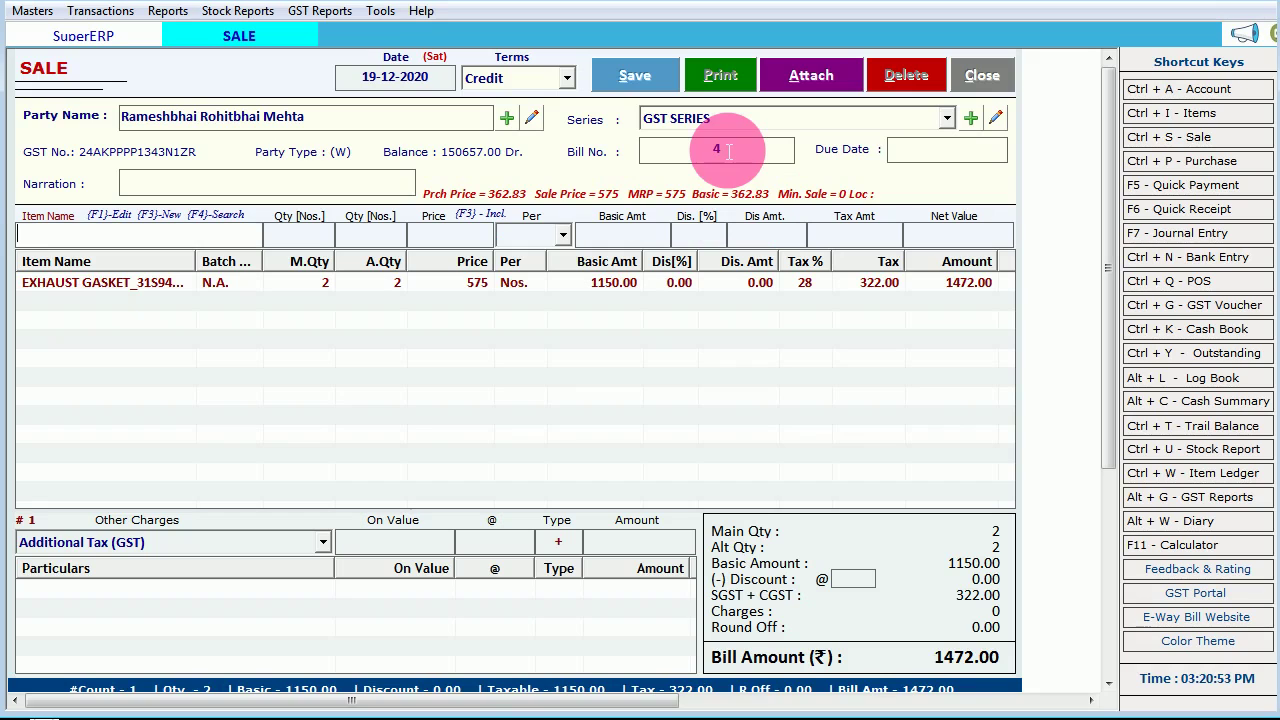
Look over the available other charges for the bill and keep Additional Tax (GST)
left_click(322, 542)
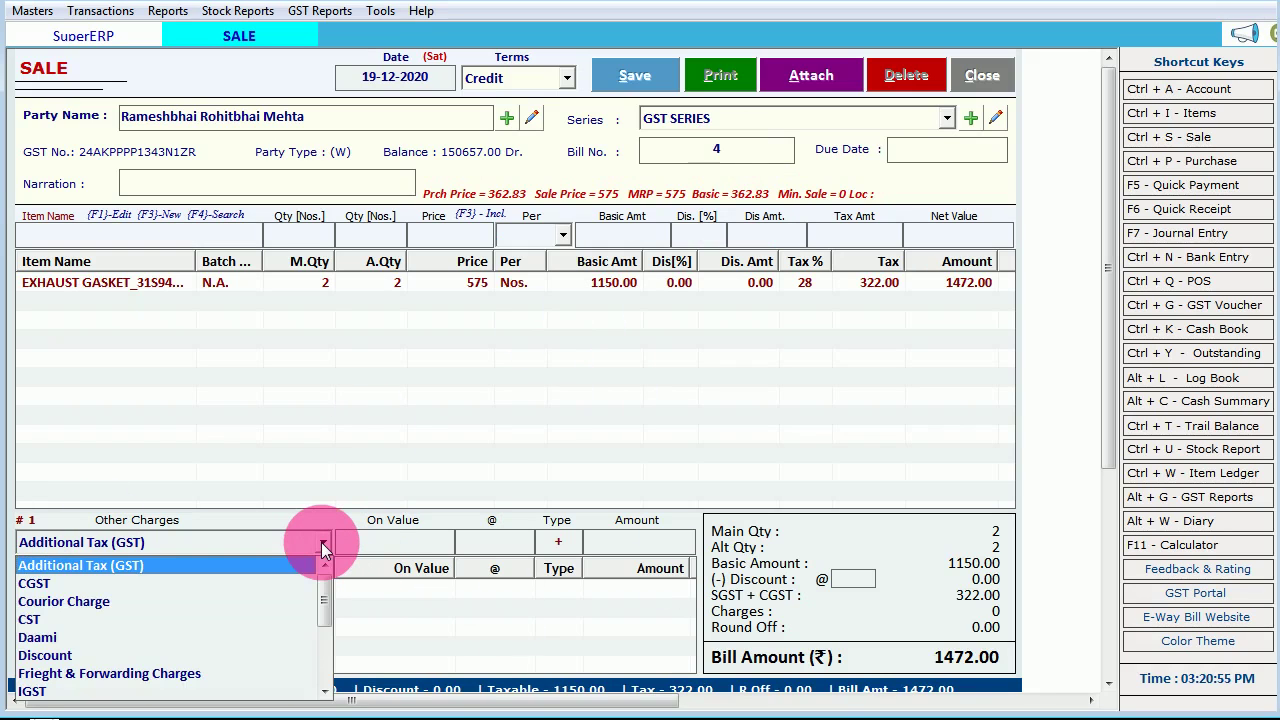
left_click(322, 542)
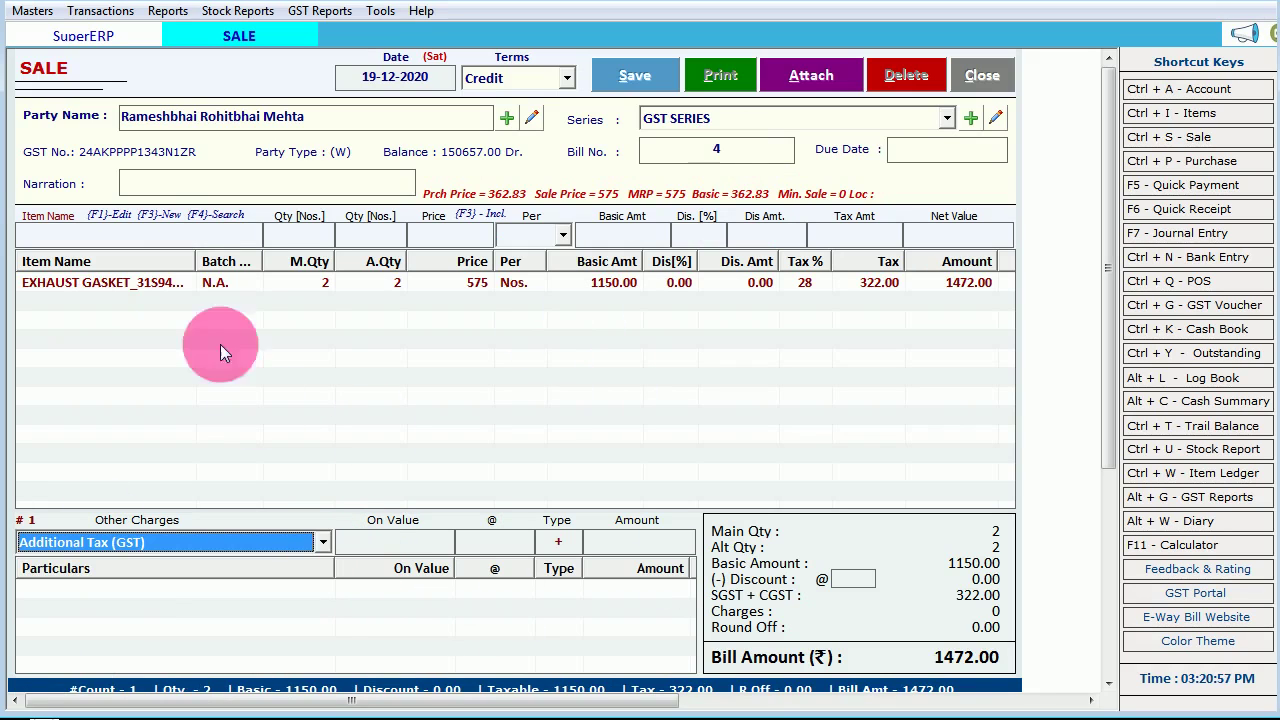
Save the credit sale bill and choose to print it
left_click(166, 238)
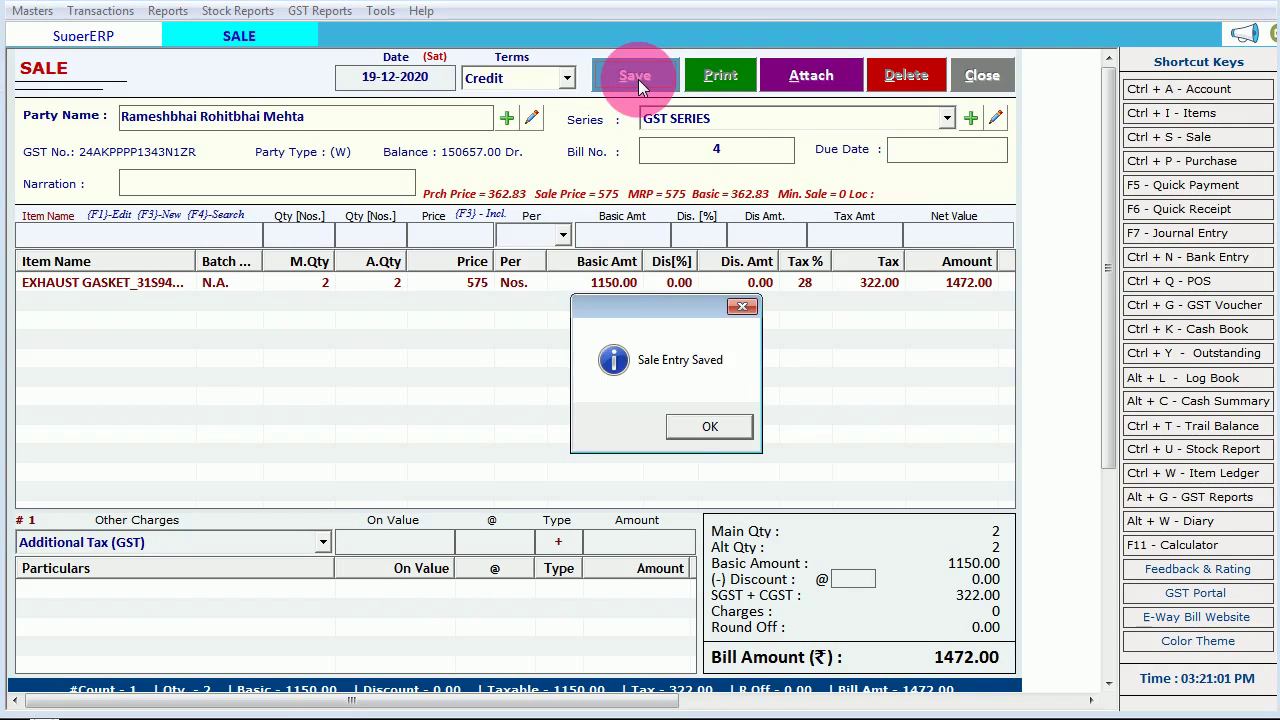
left_click(740, 425)
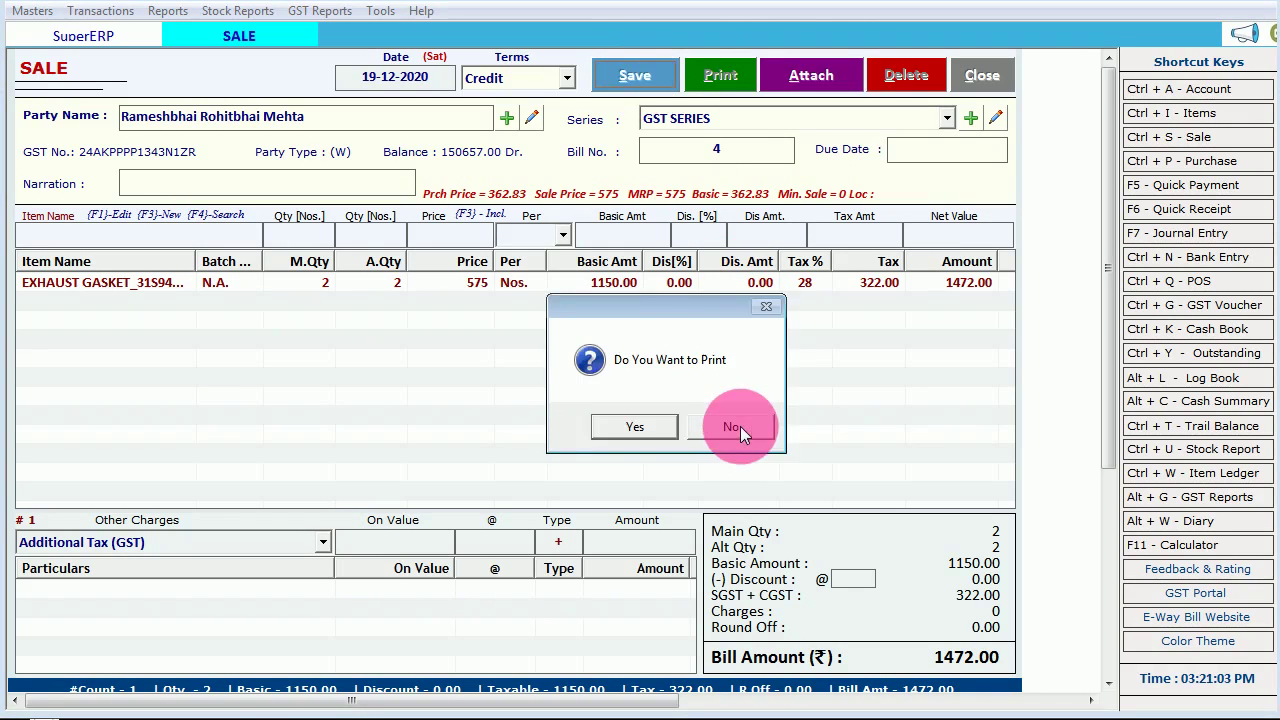
left_click(667, 423)
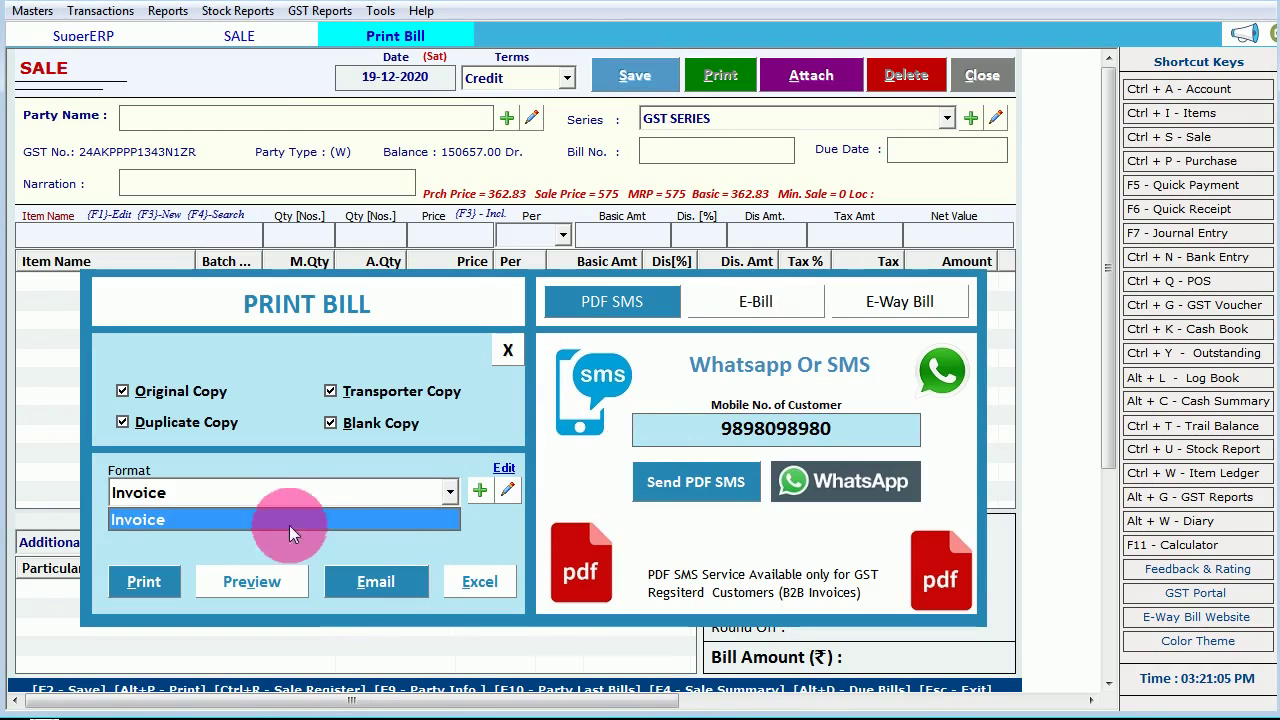
Keep the Invoice format, leave only Original Copy enabled for the bill, and preview the print
left_click(212, 521)
left_click(196, 423)
left_click(355, 392)
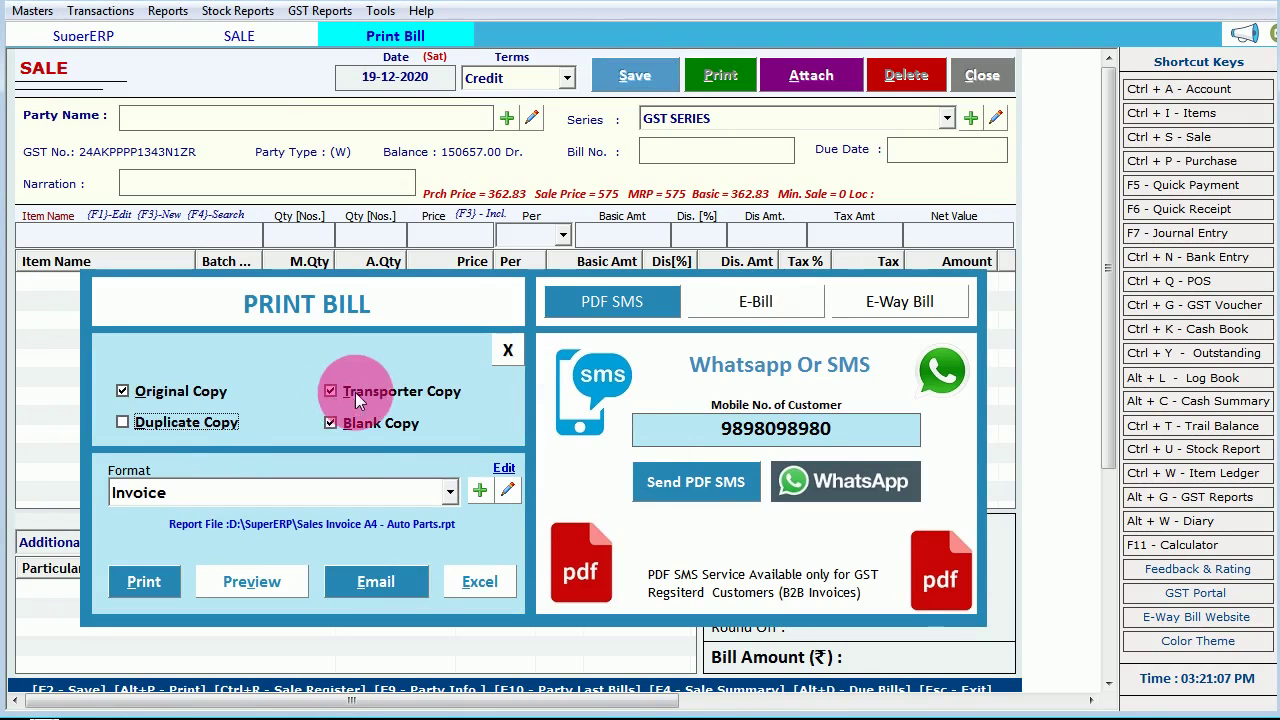
left_click(353, 425)
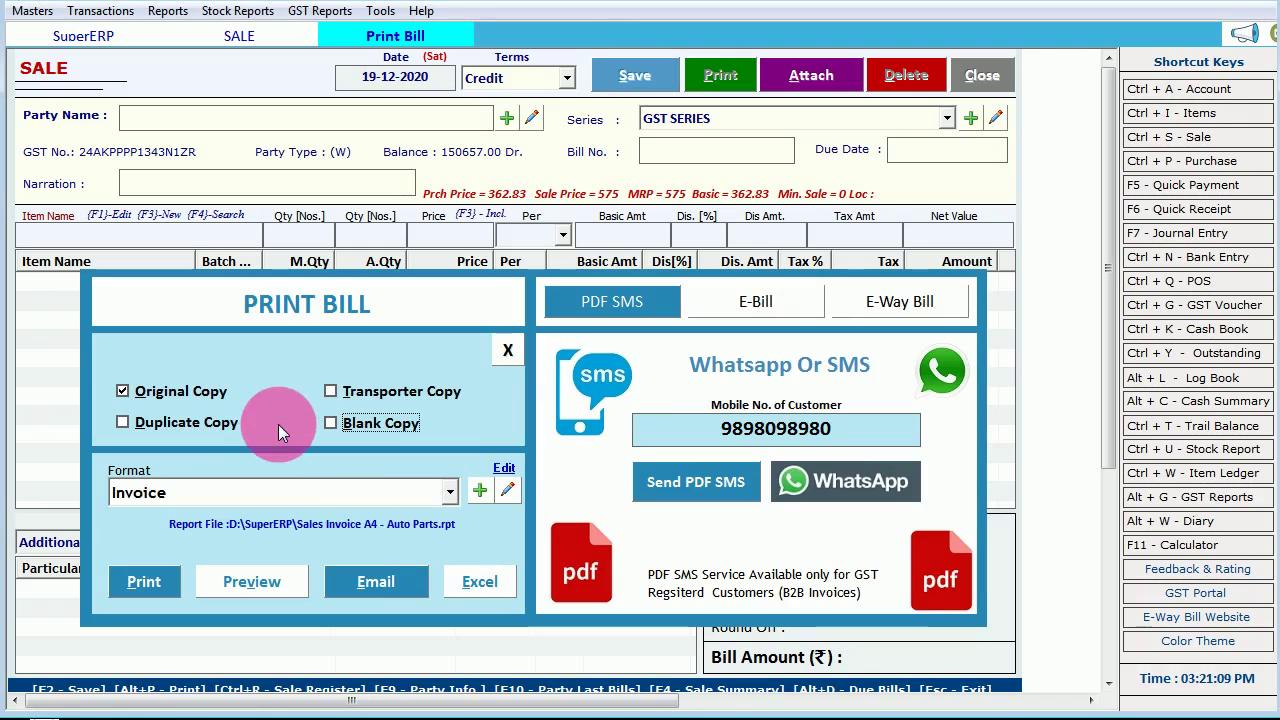
left_click(239, 572)
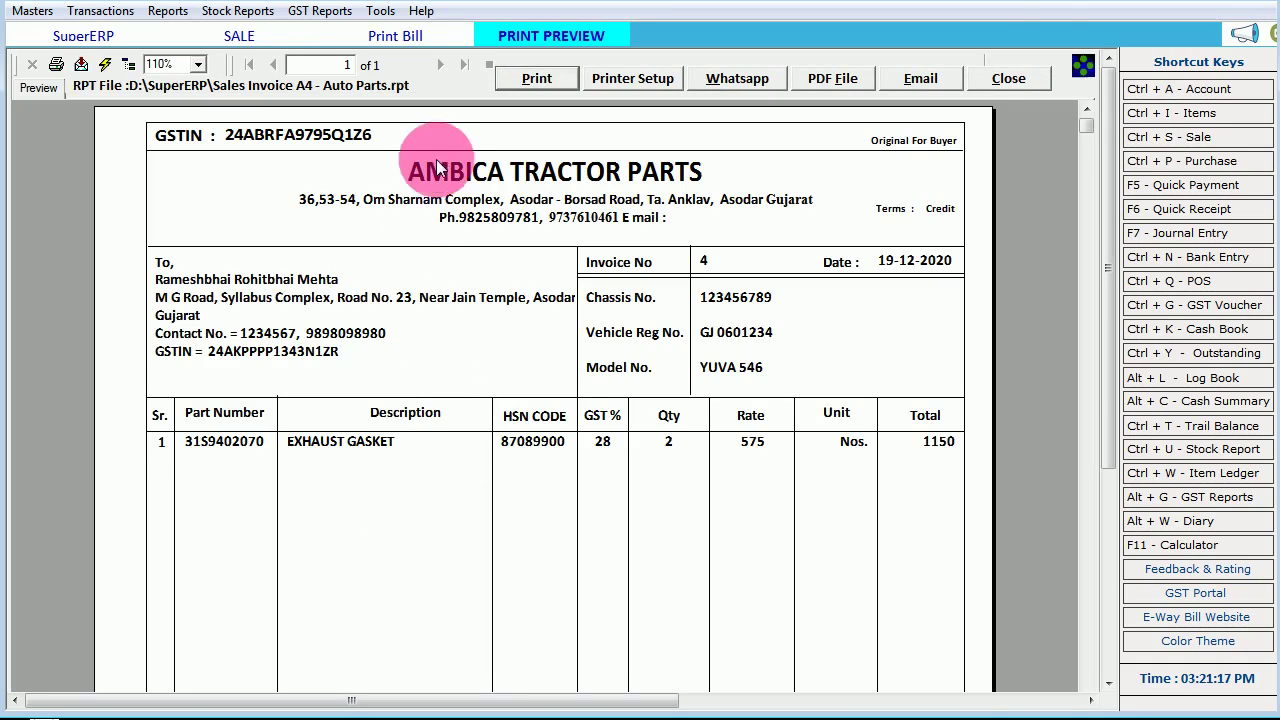
Examine the previewed invoice's company header, customer details, item line and vehicle details
left_click(440, 165)
left_click(498, 214)
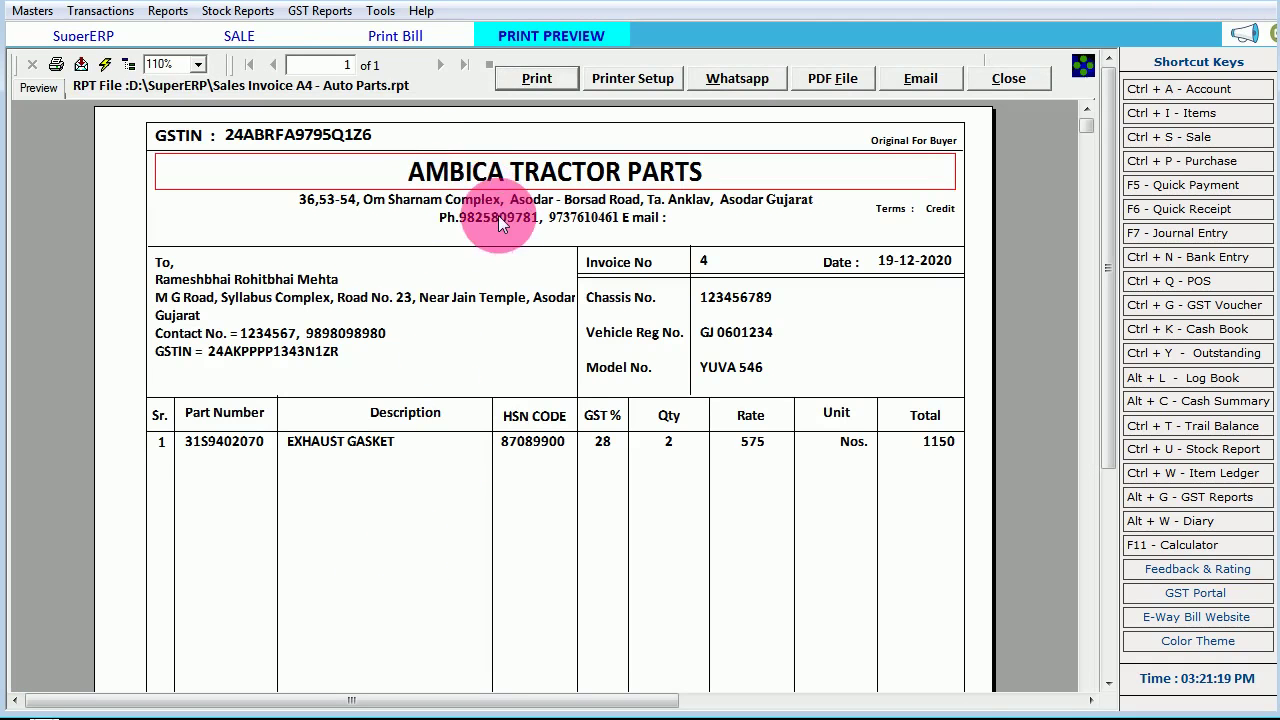
left_click(153, 340)
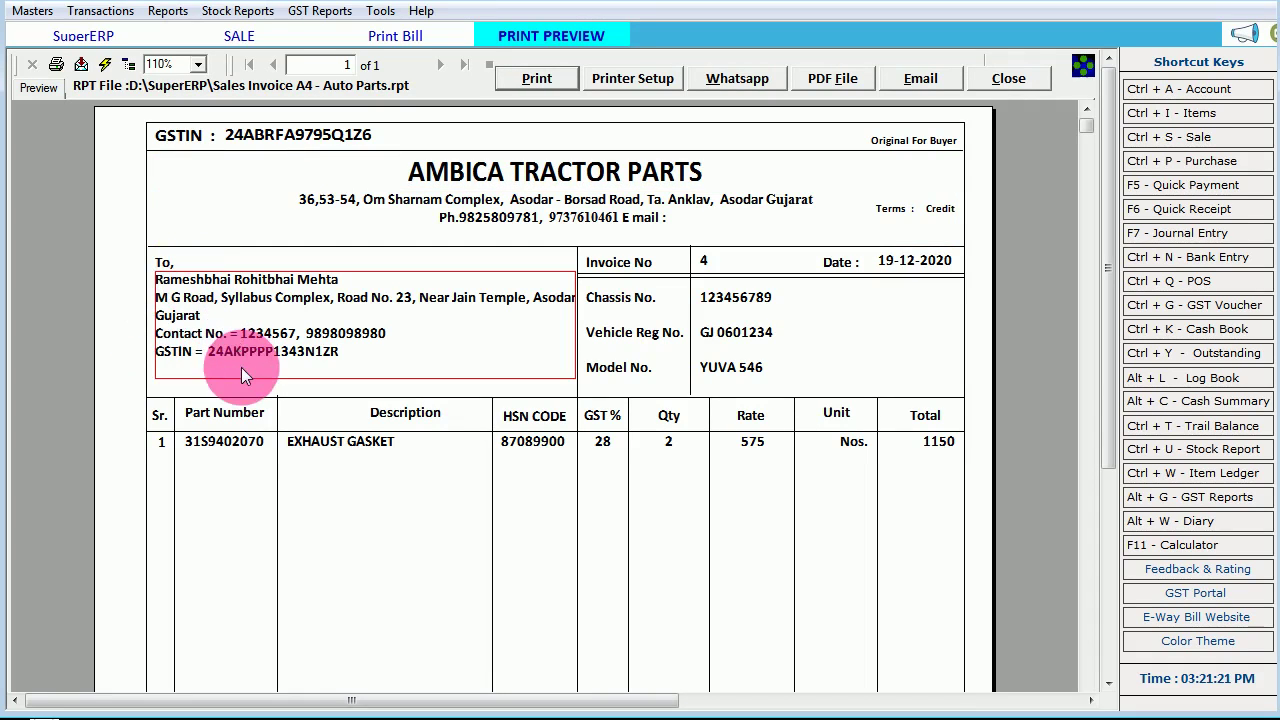
left_click(221, 450)
left_click(464, 447)
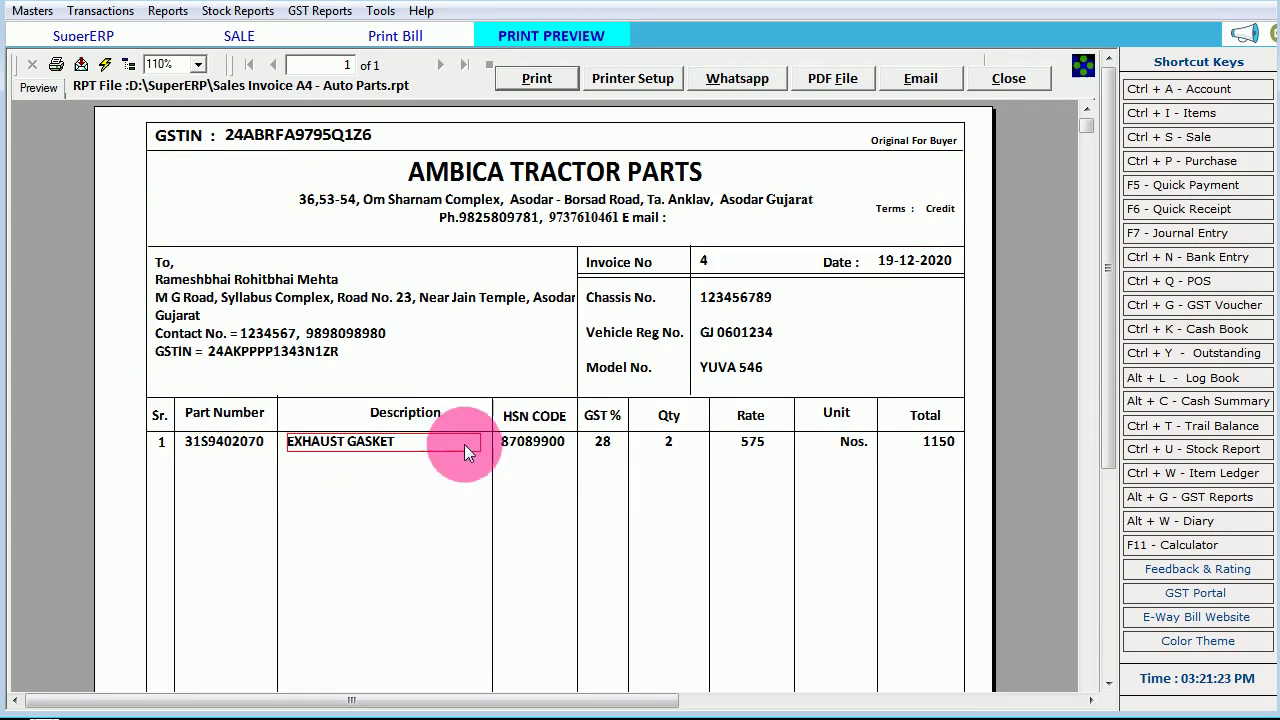
left_click(516, 442)
left_click(603, 446)
left_click(728, 445)
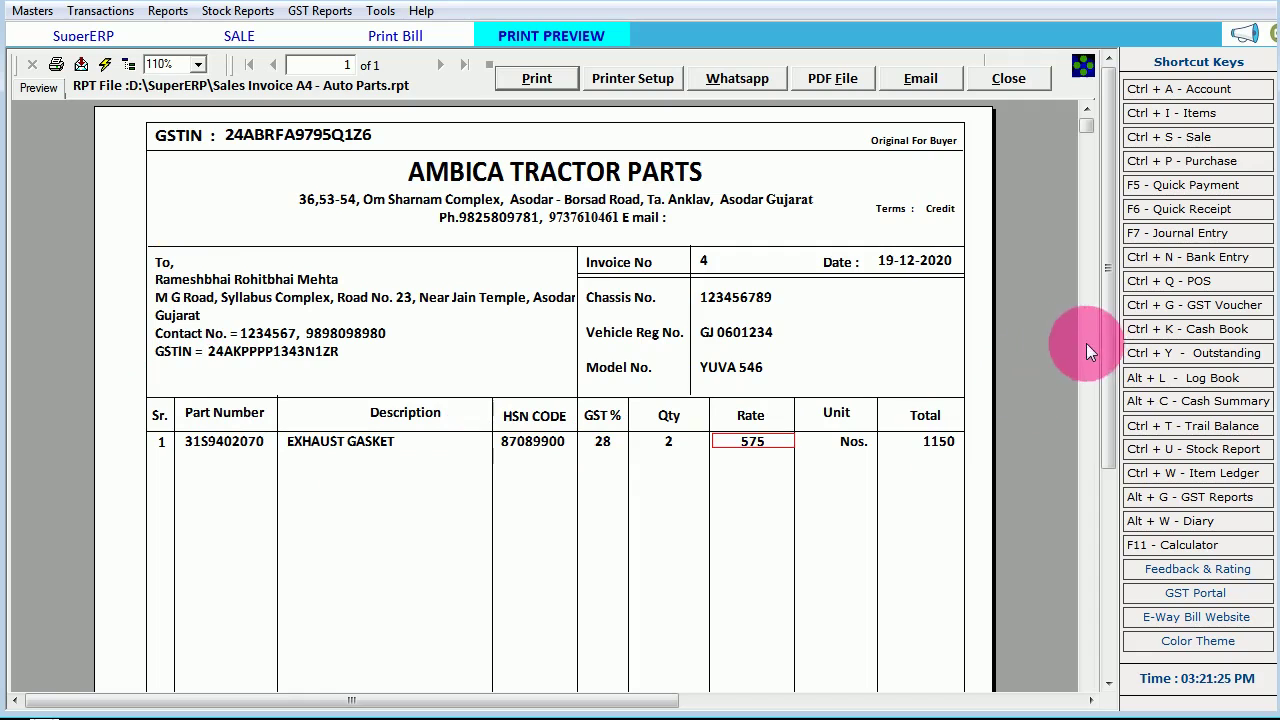
left_click(756, 300)
left_click(738, 338)
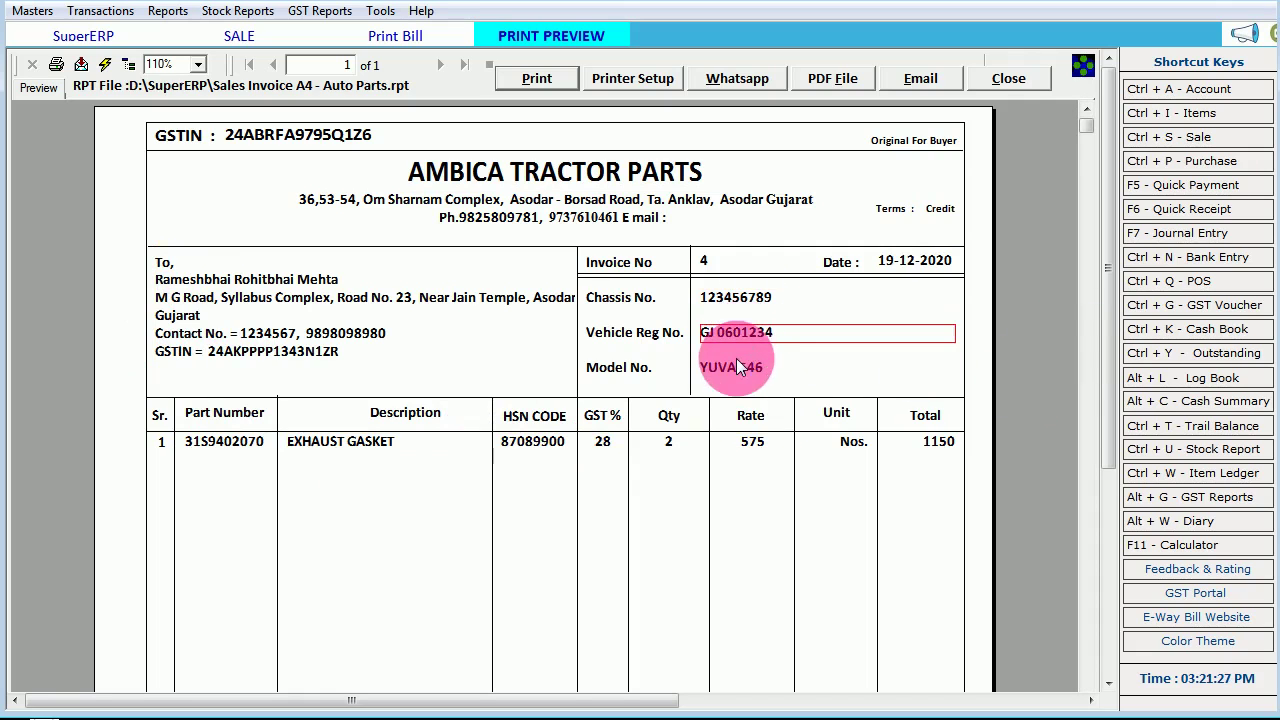
left_click(755, 386)
Examine the sub totals, the CGST, SGST and IGST amounts, and the total and signature area of the invoice
left_click_drag(1118, 330, 1118, 512)
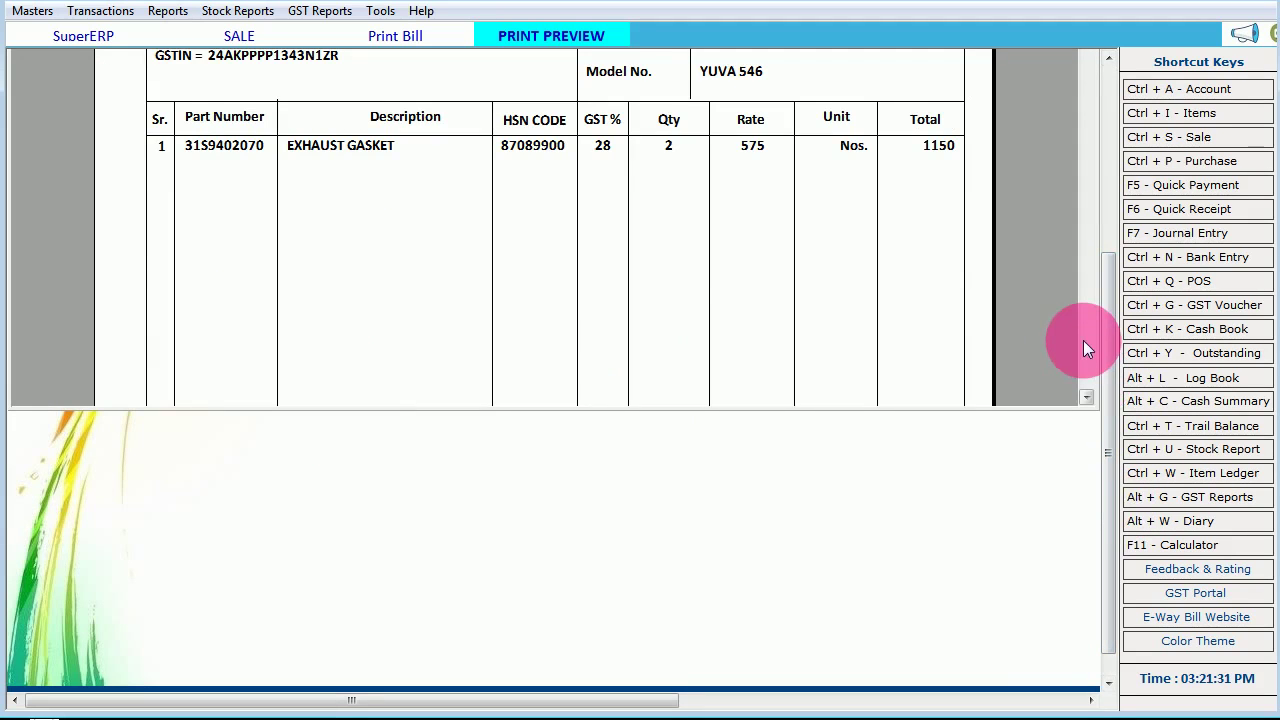
scroll(1084, 351, "down", 5)
left_click_drag(1103, 339, 1100, 74)
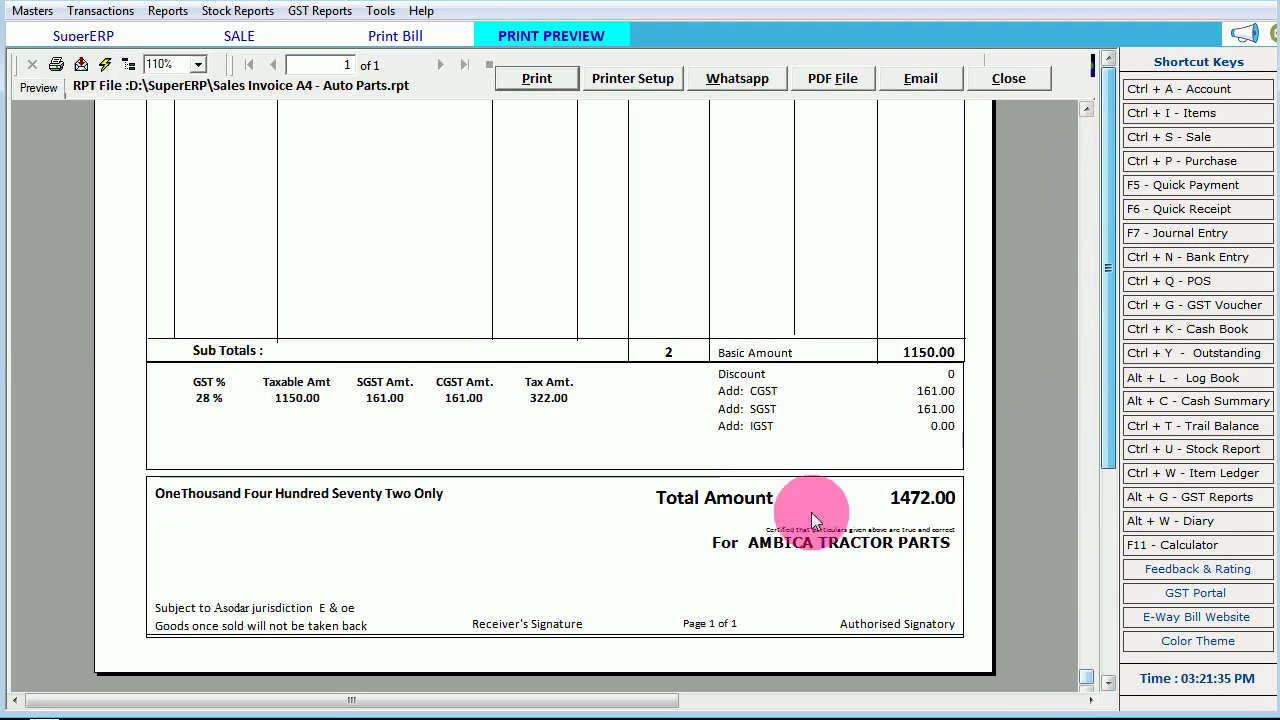
left_click(765, 392)
left_click(762, 426)
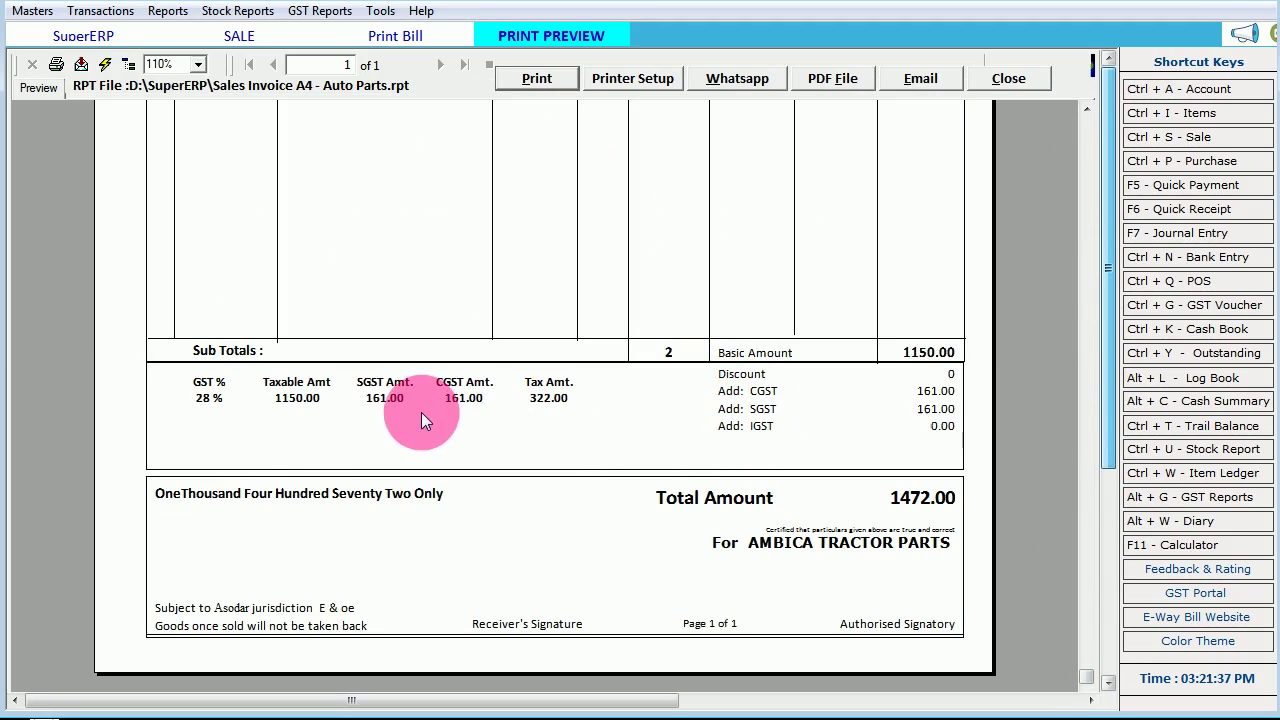
left_click(805, 539)
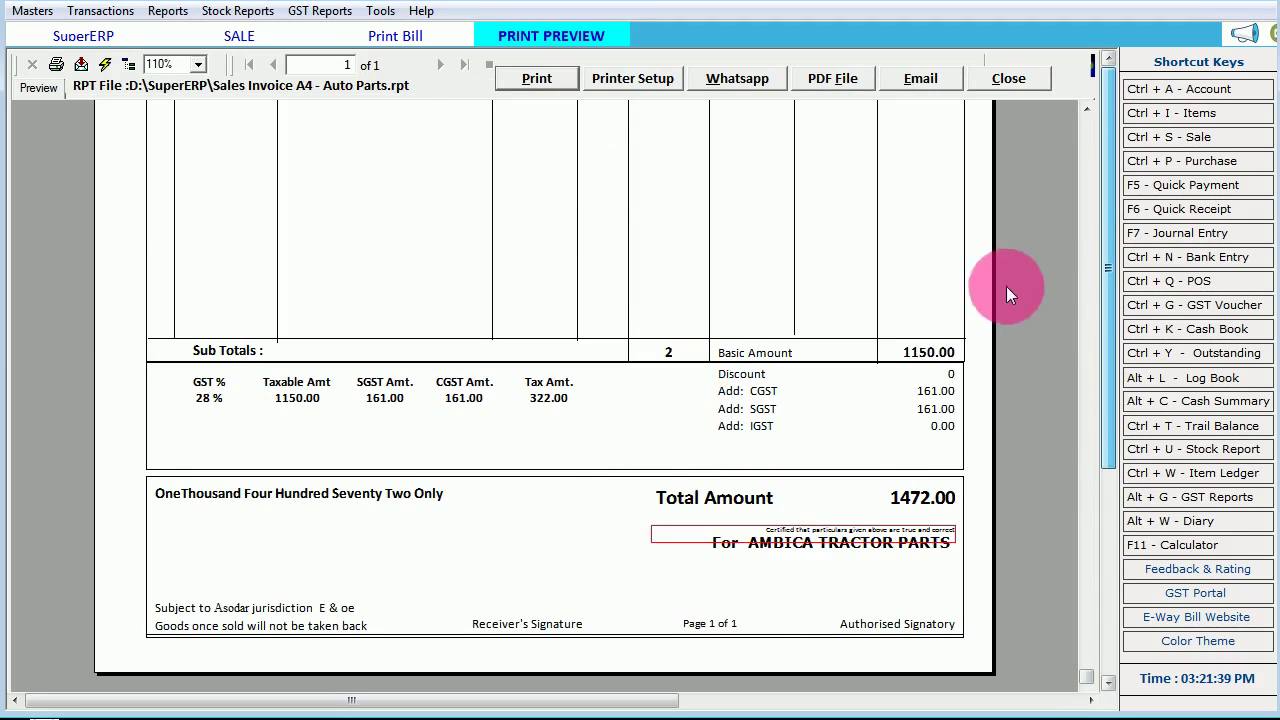
Try the invoice preview at 150% and 25% zoom, and view the whole page at 50%
left_click(1087, 184)
left_click(198, 64)
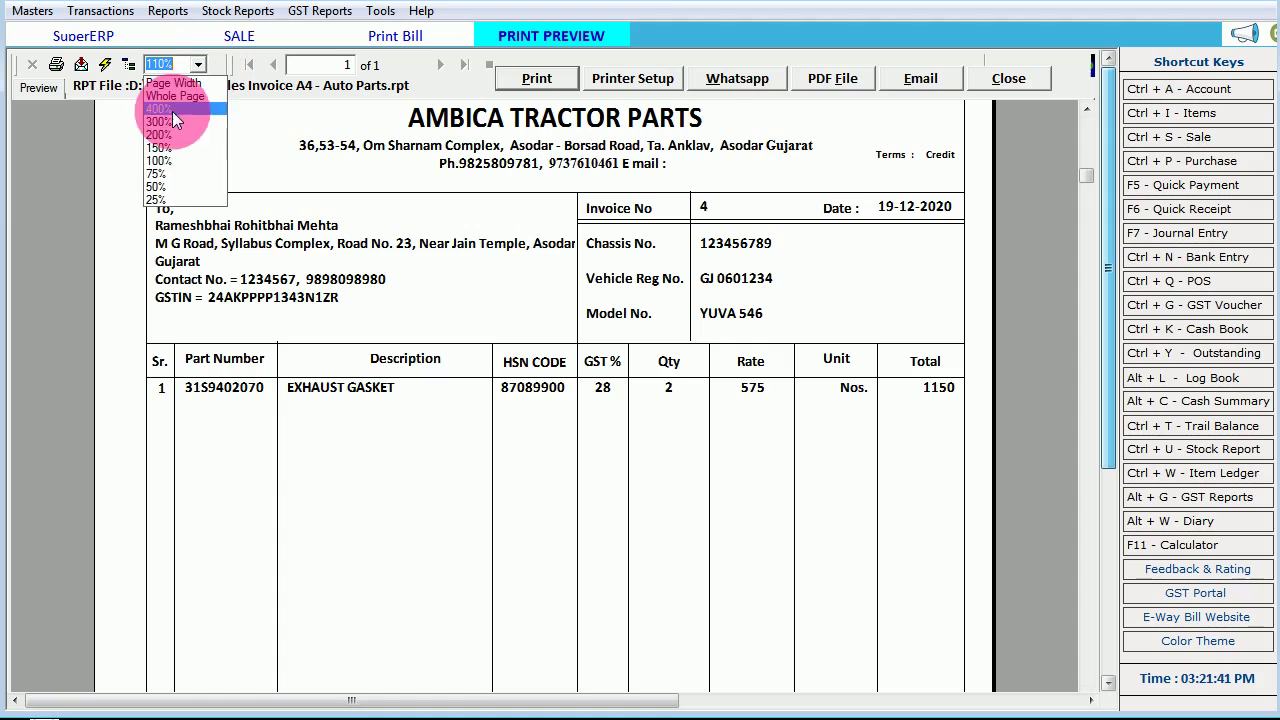
left_click(166, 174)
scroll(537, 286, "up", 4)
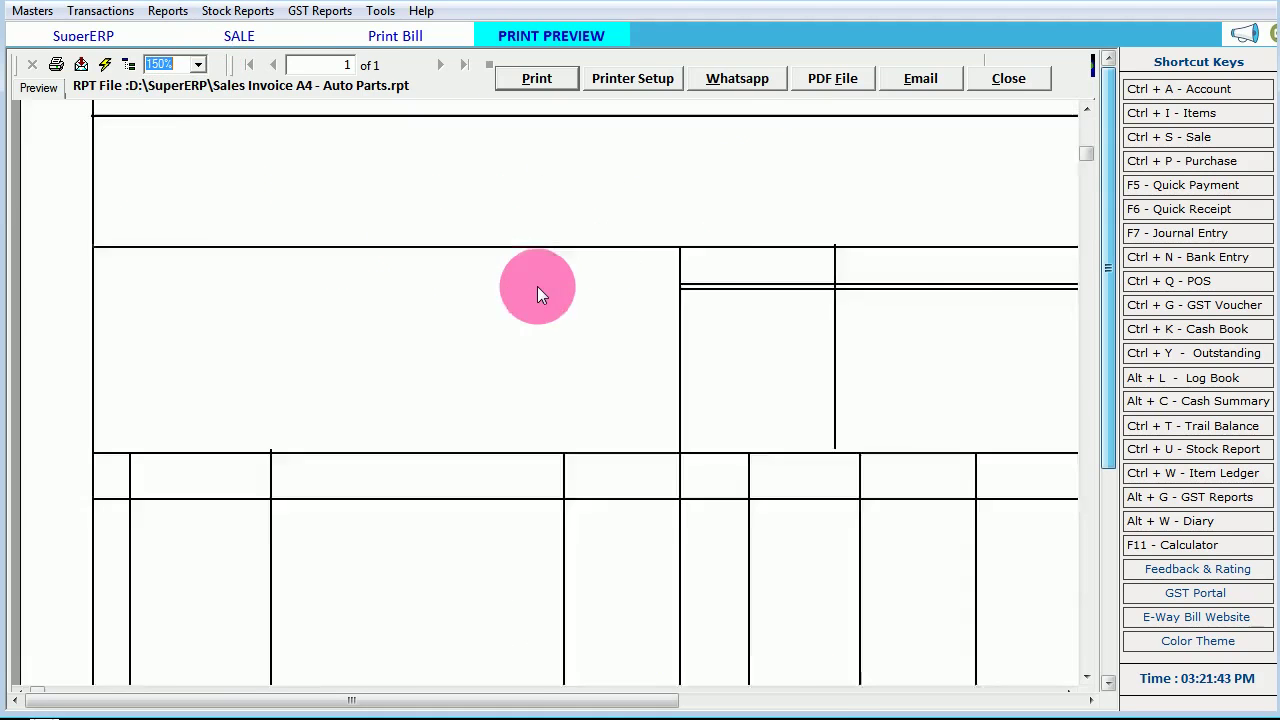
scroll(537, 286, "down", 5)
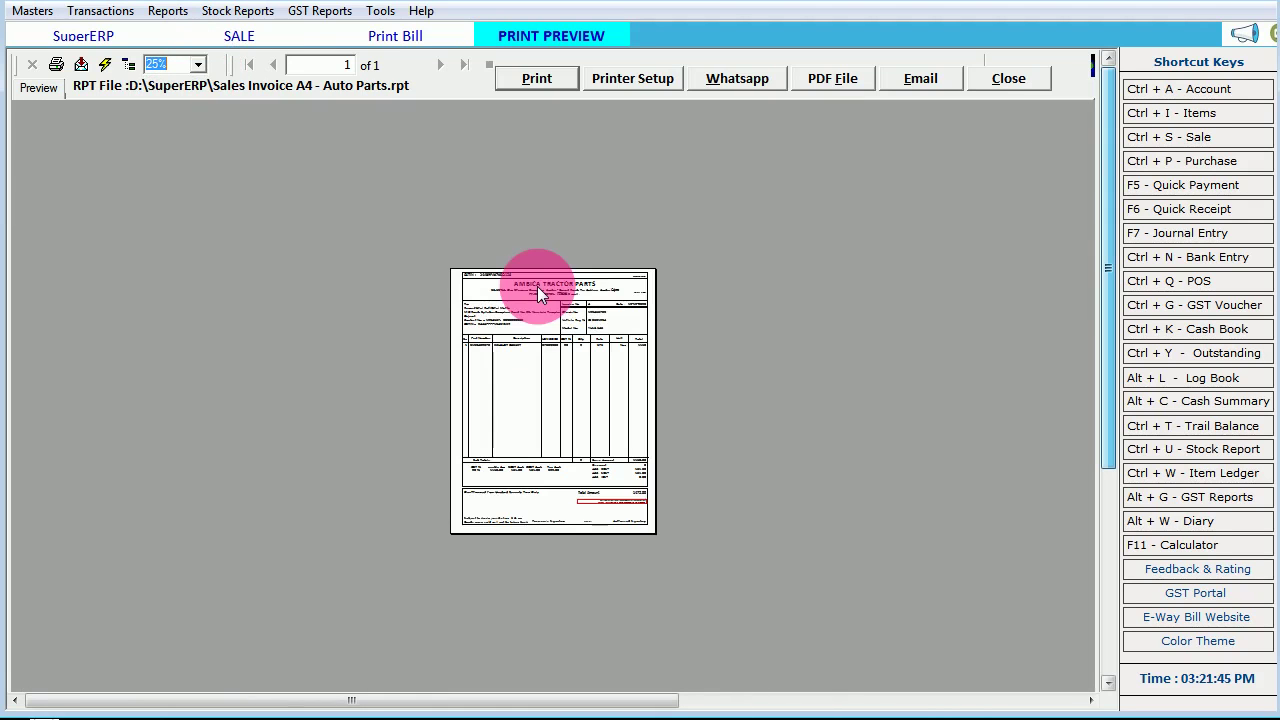
scroll(537, 286, "up", 1)
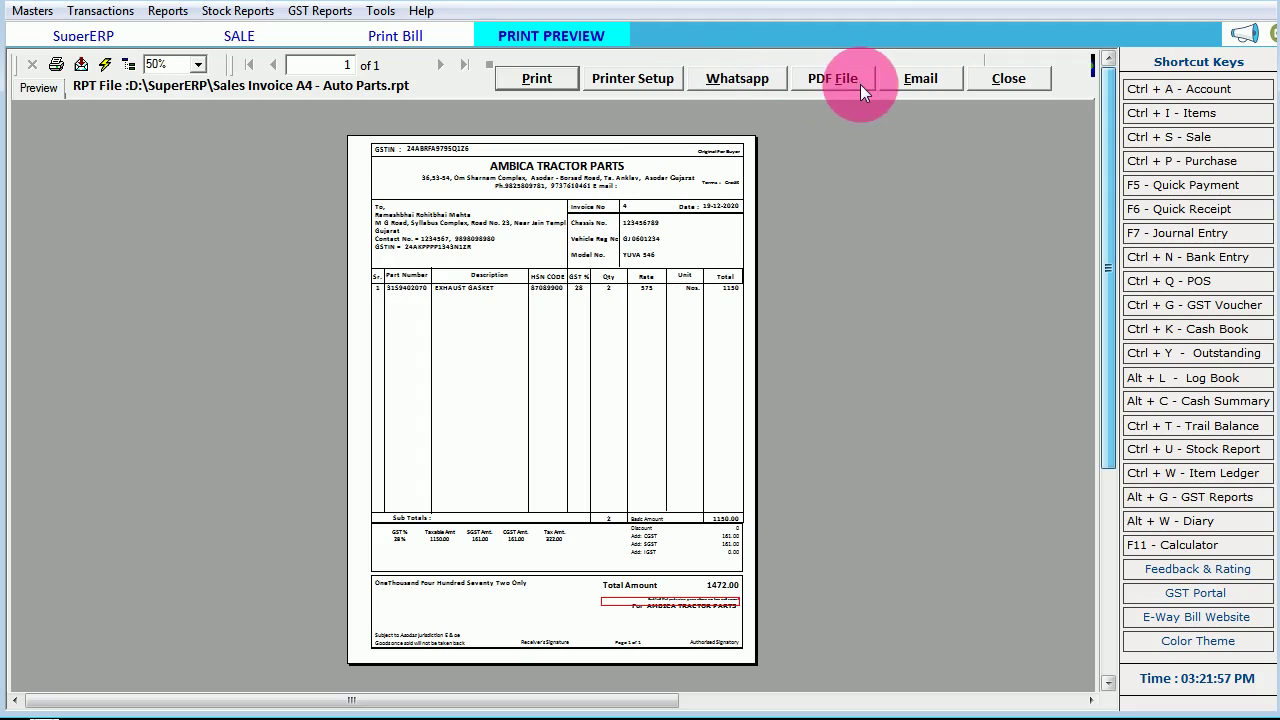
Close the print preview, the print bill window and the sale entry
left_click(1006, 79)
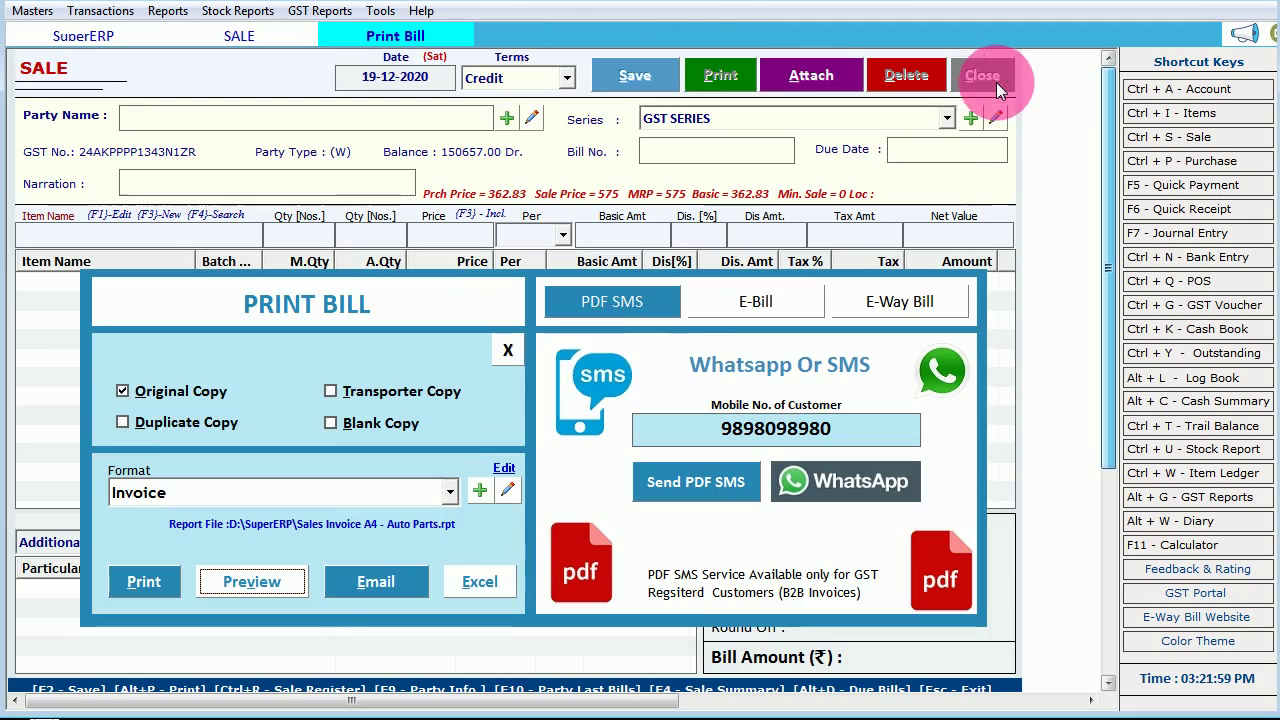
left_click(508, 351)
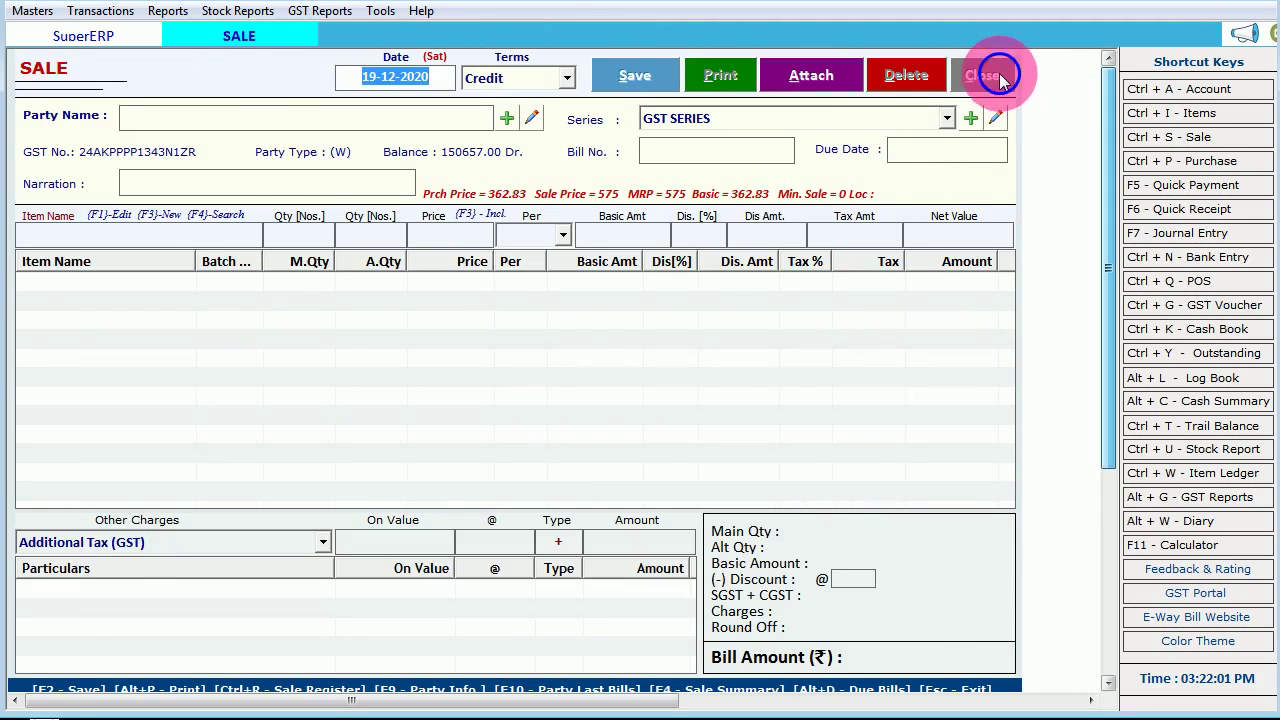
left_click(1000, 73)
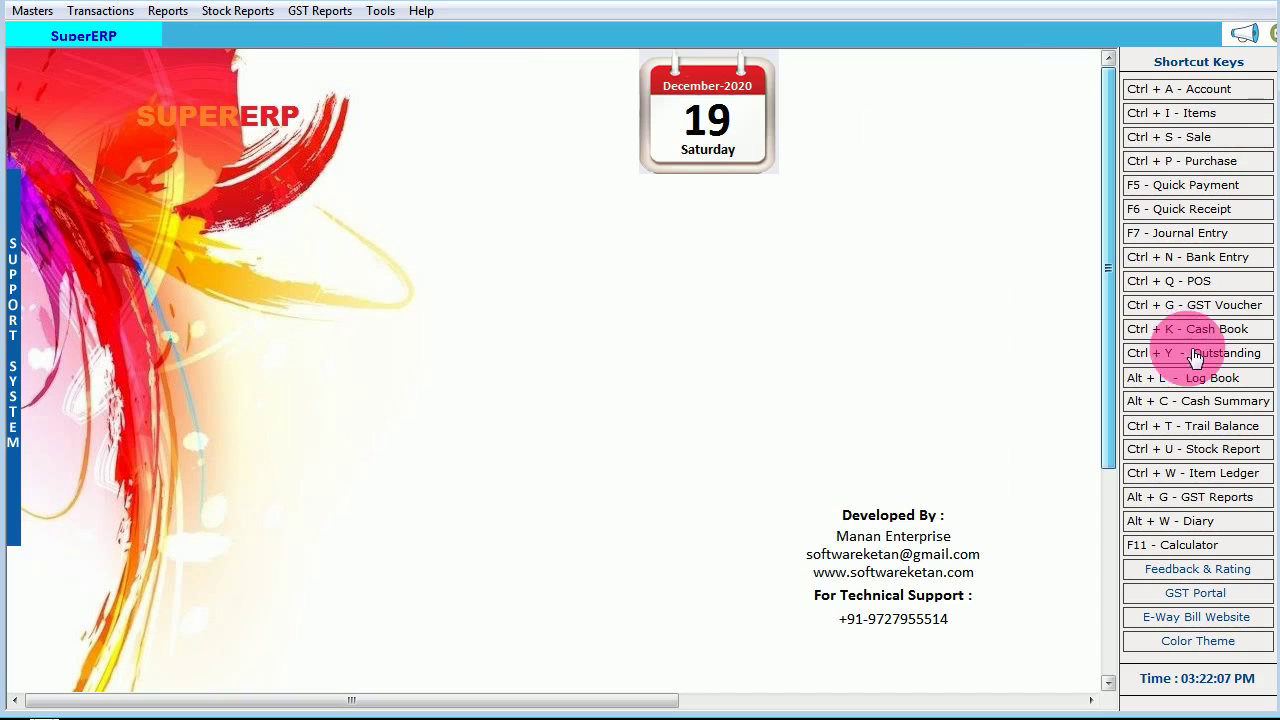
Open the POS entry, look over its payment options including eWallet Amt, and close them
left_click(1193, 288)
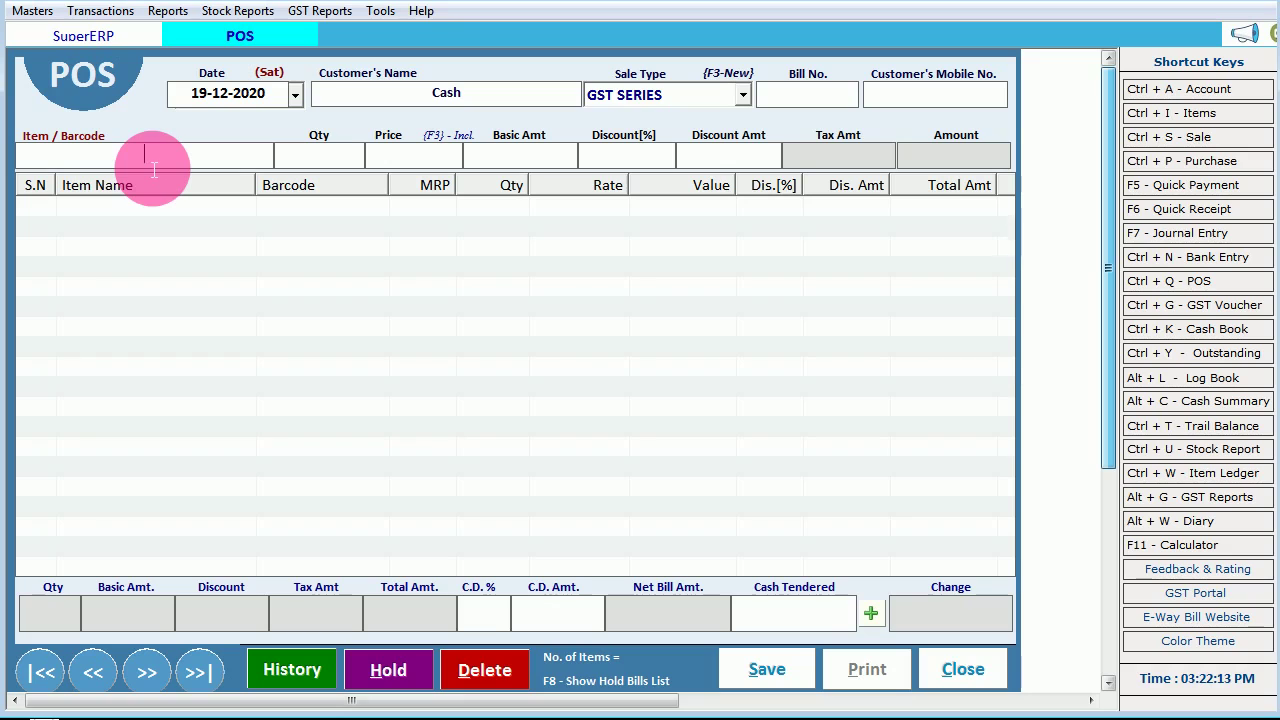
left_click(870, 617)
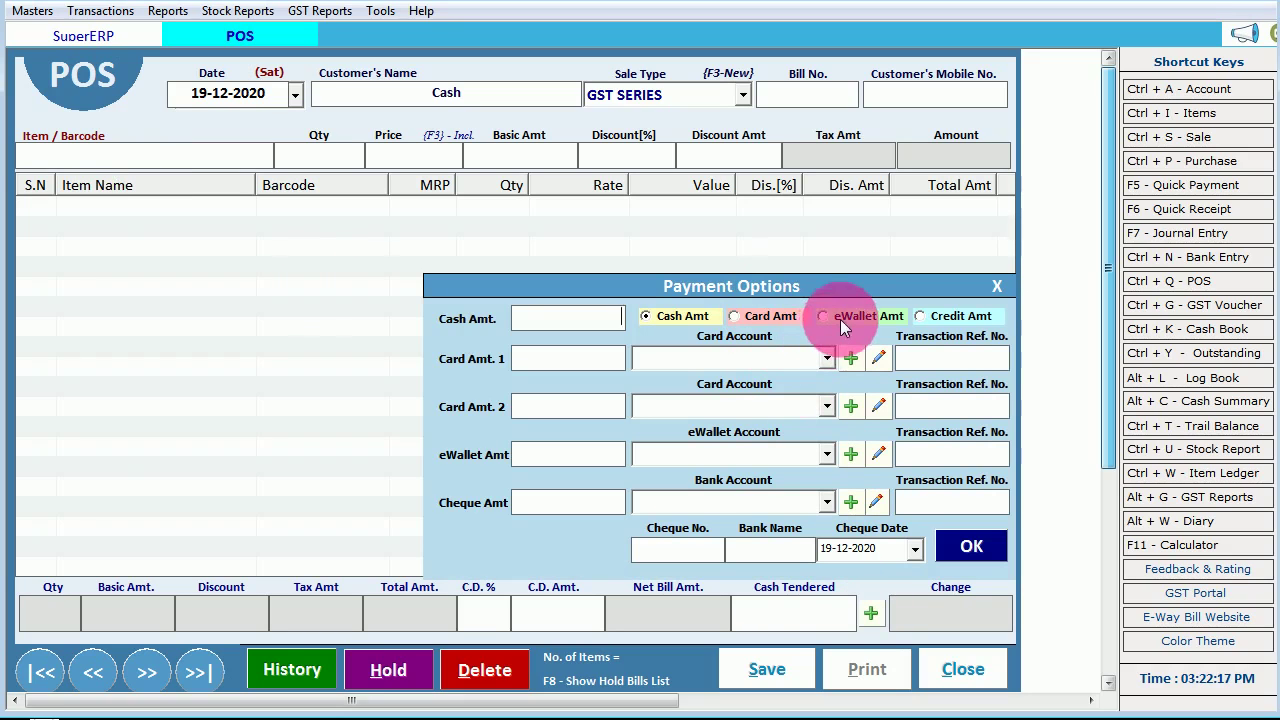
left_click(785, 322)
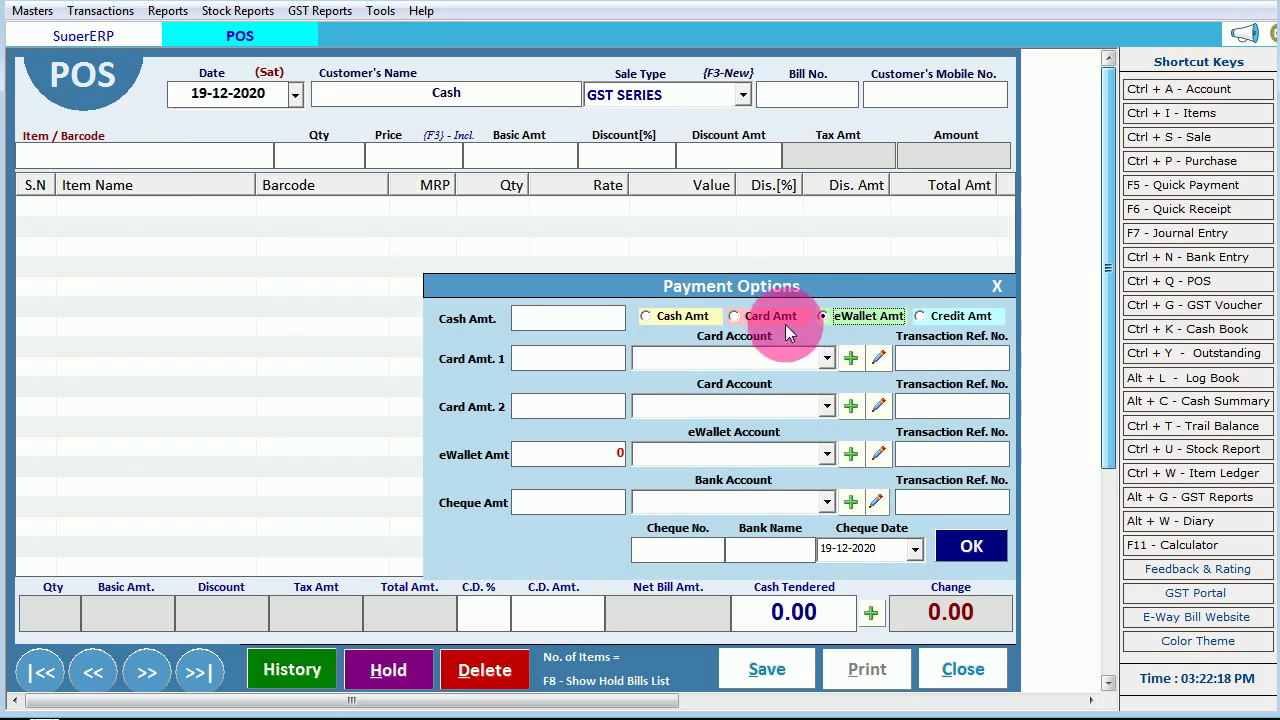
left_click(995, 287)
Look at the POS bill's C.D. Amt. and C.D. % fields, and close the POS entry
left_click(565, 612)
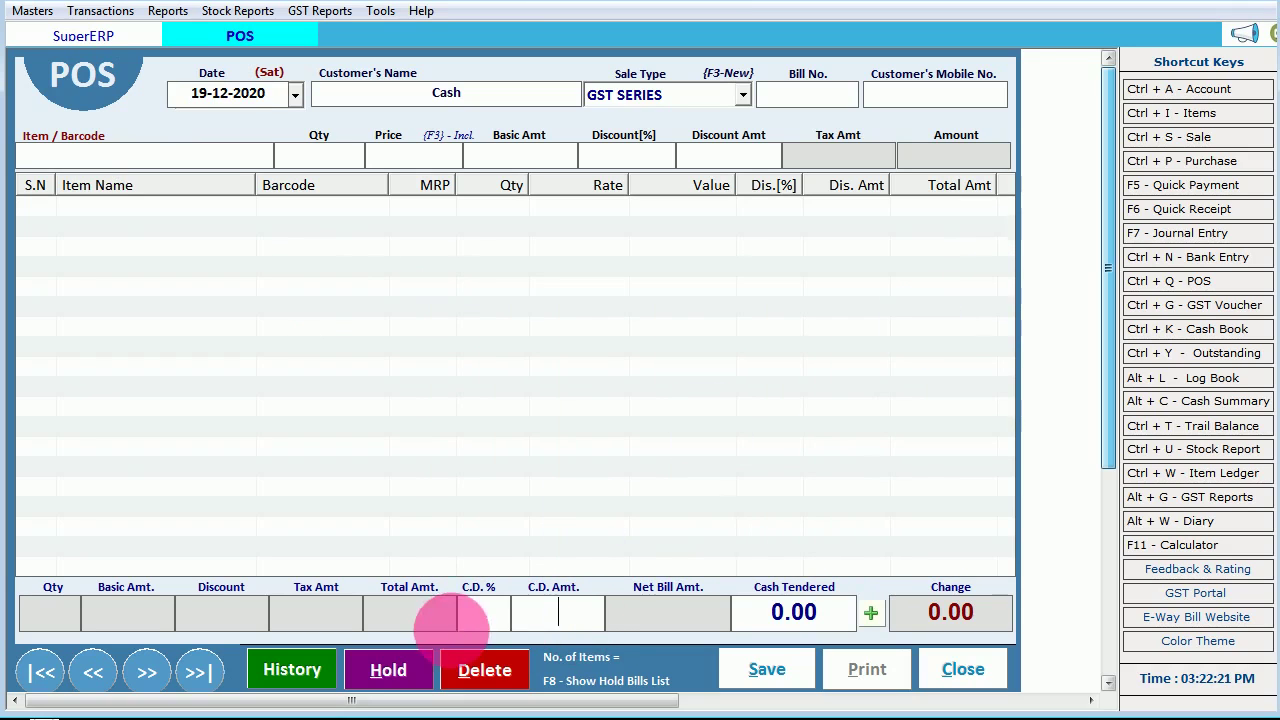
left_click(482, 612)
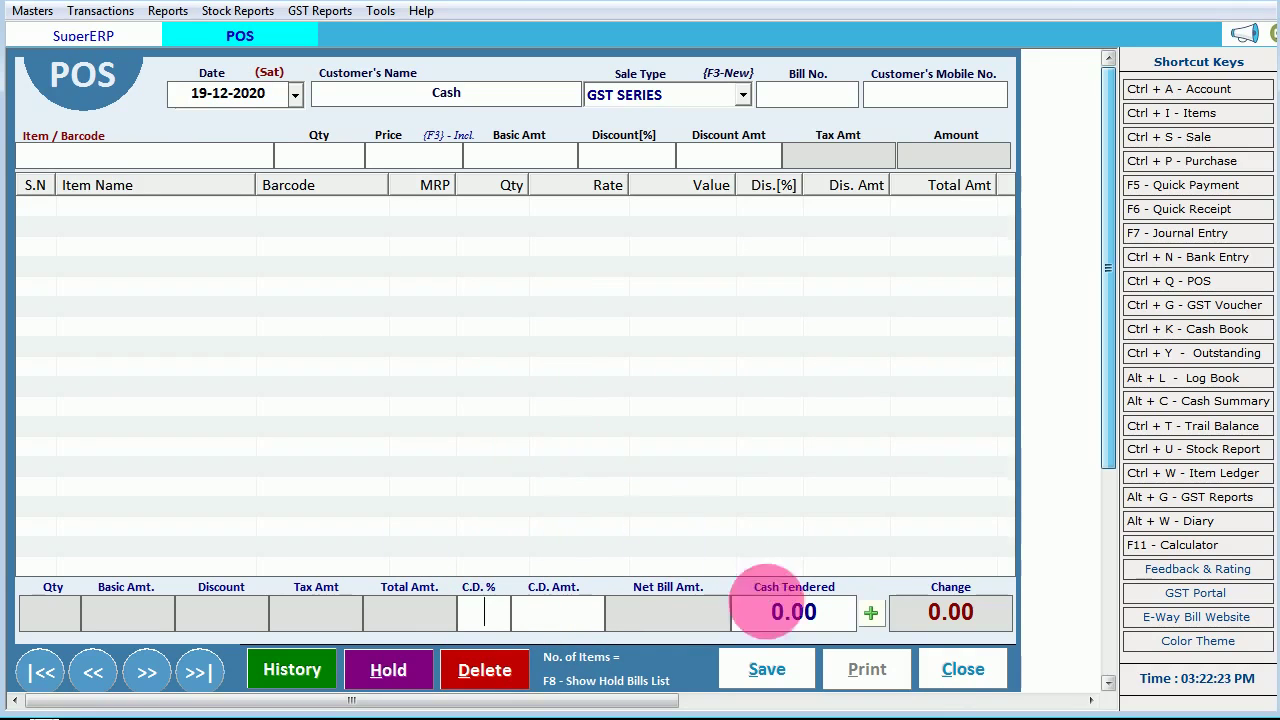
left_click(937, 668)
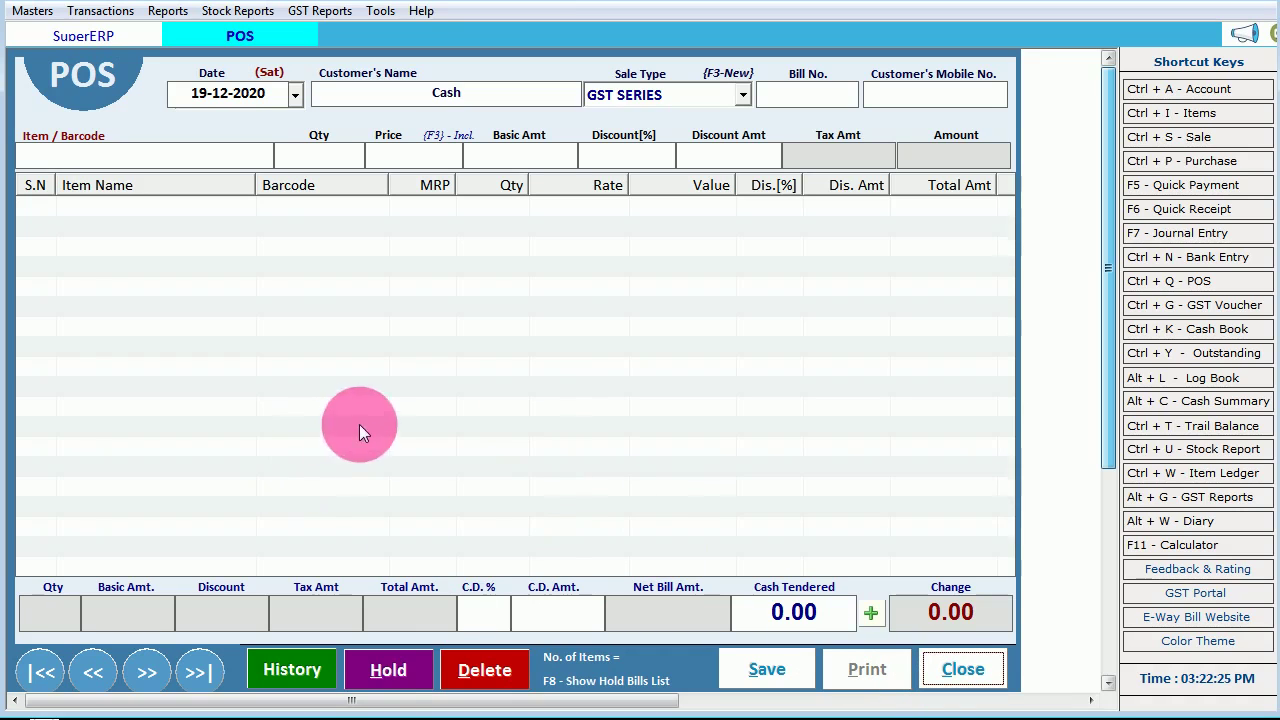
left_click(951, 665)
left_click(649, 428)
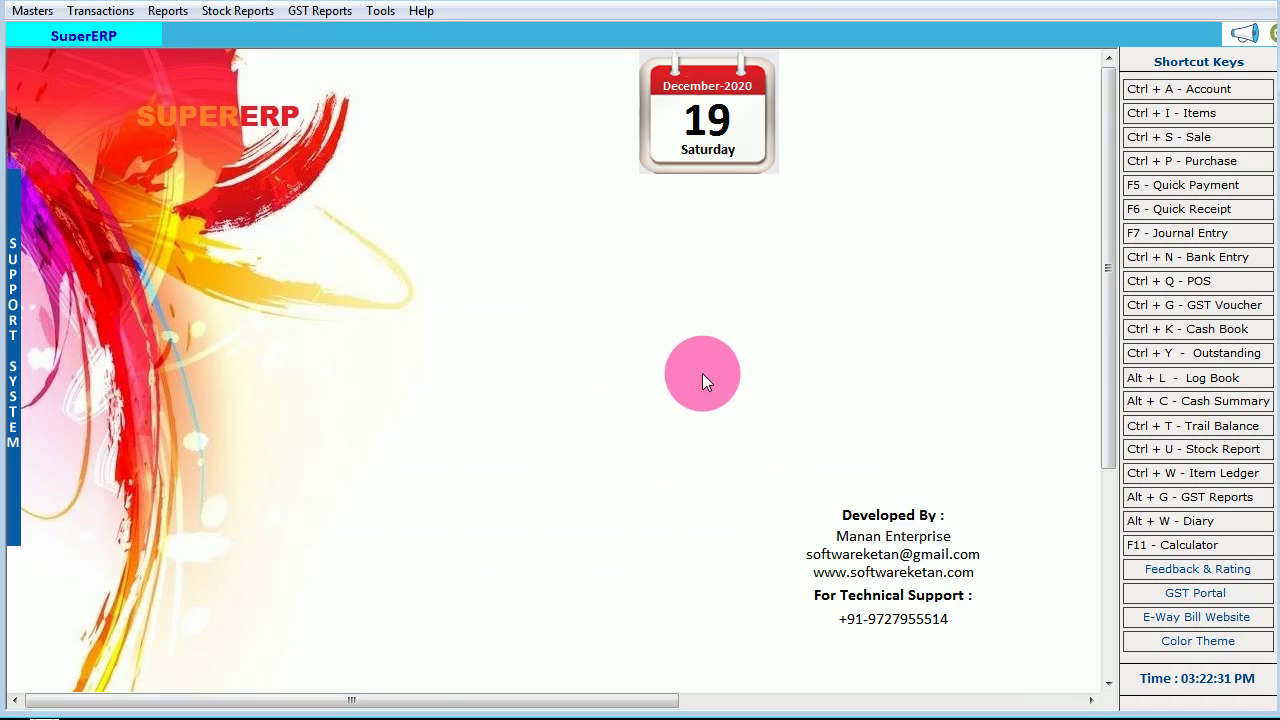
Open a new purchase entry, look at its date, Credit terms and party selection, and close it
left_click(1143, 160)
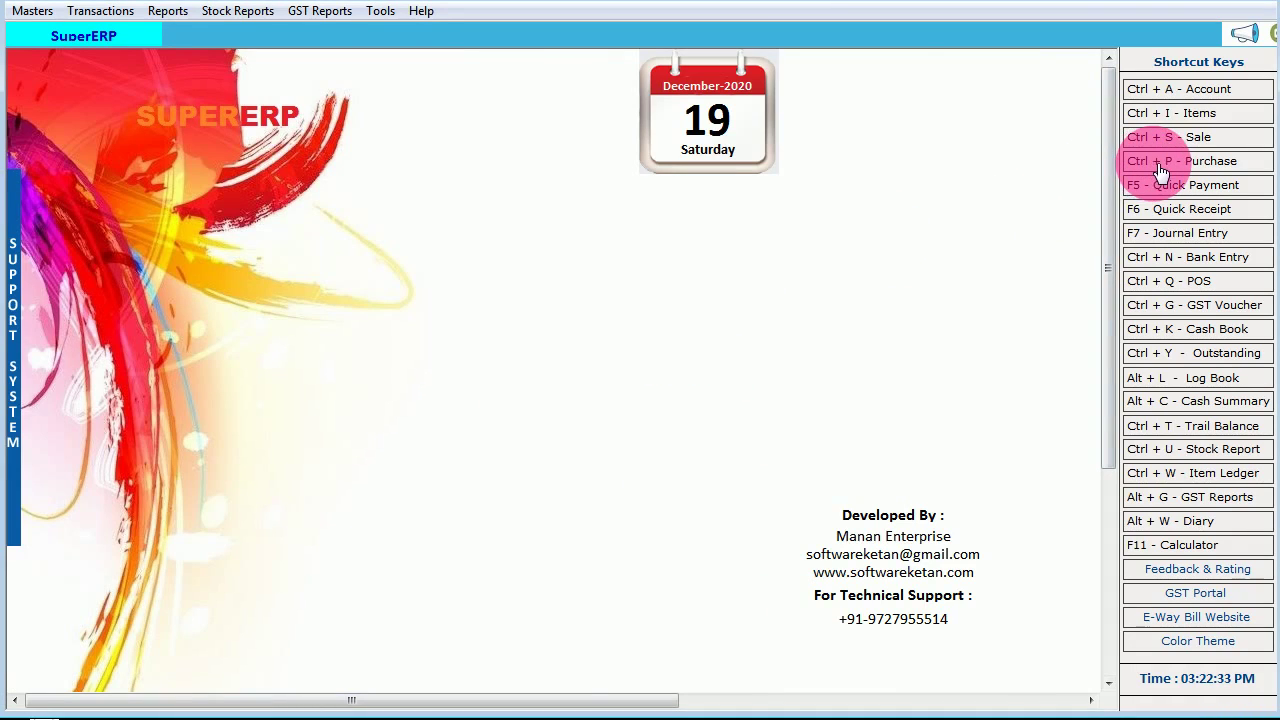
left_click(441, 77)
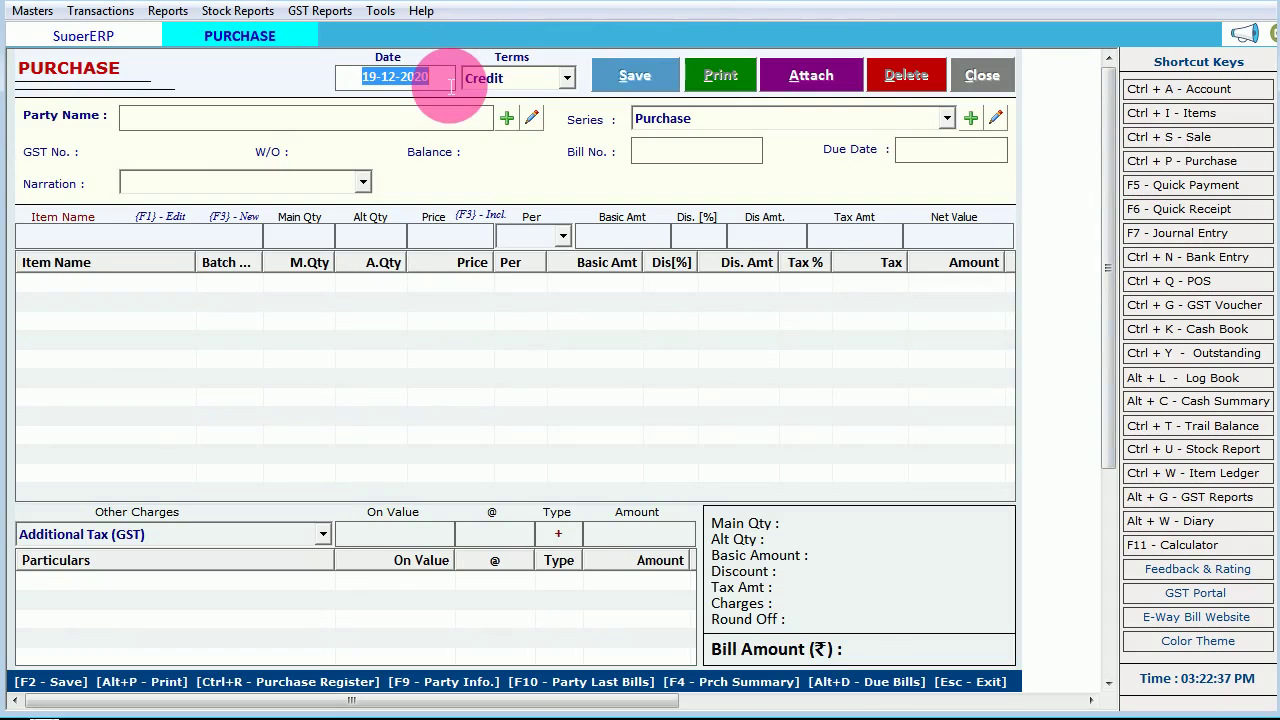
key("Return")
key("Return")
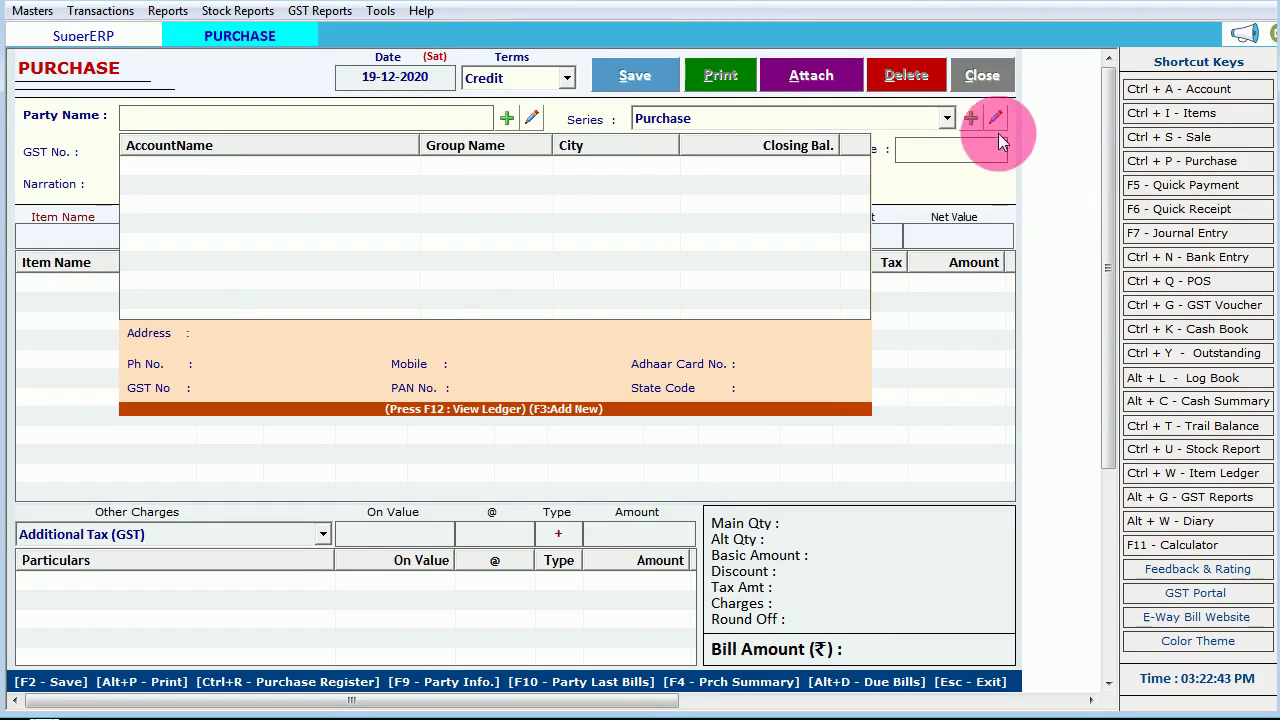
left_click(982, 75)
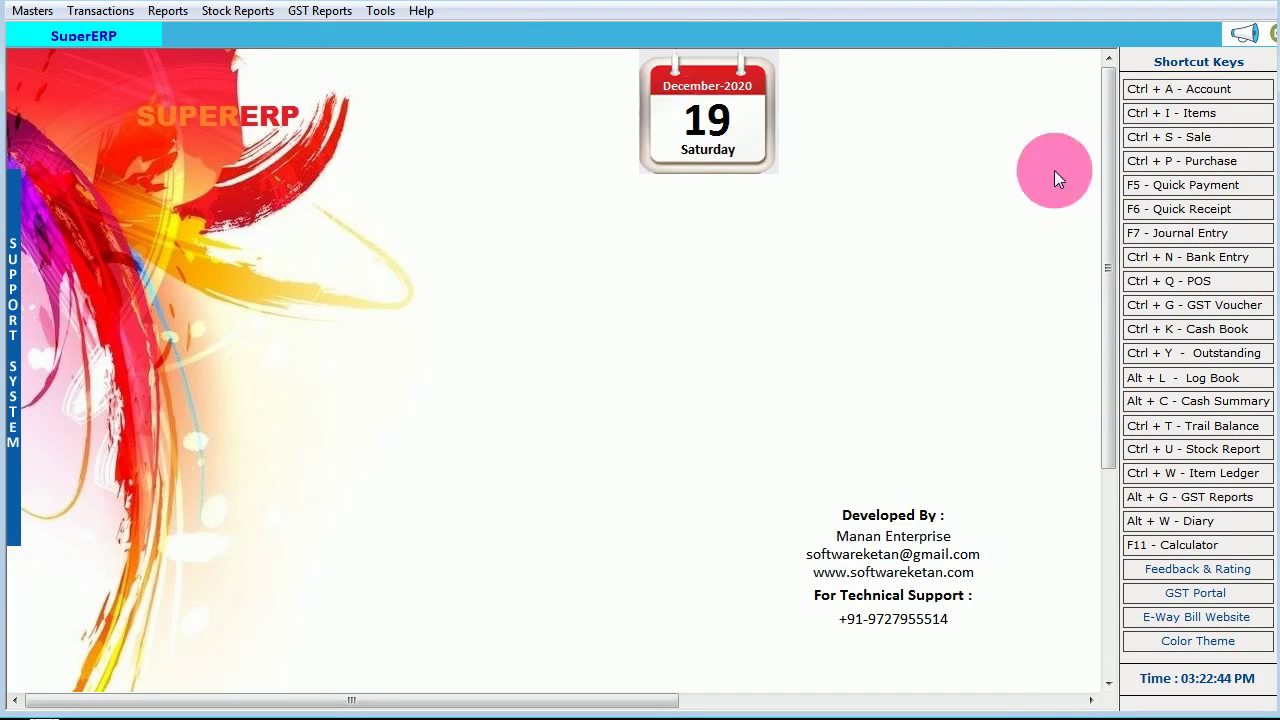
Start a quick receipt dated 19-12-2020 with Cash as payment mode and choose the customer's account from the CUSTOMERS group
left_click(1205, 211)
key("Return")
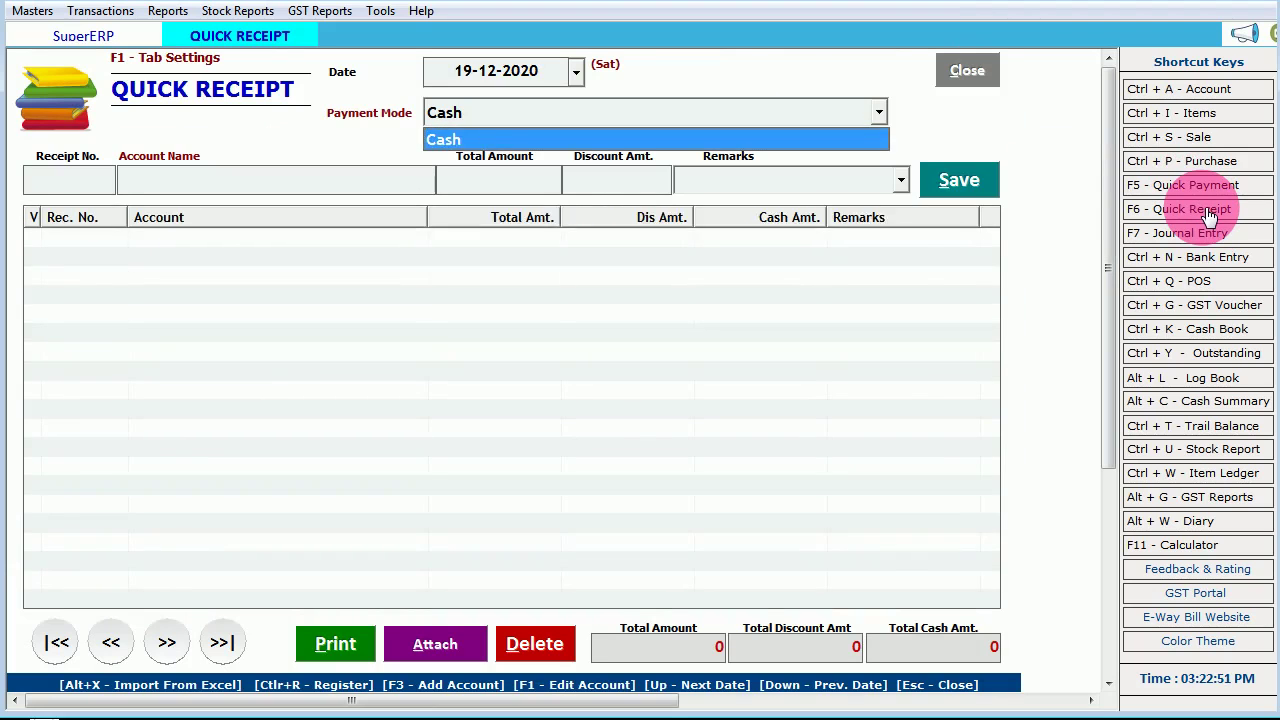
key("Return")
type("r")
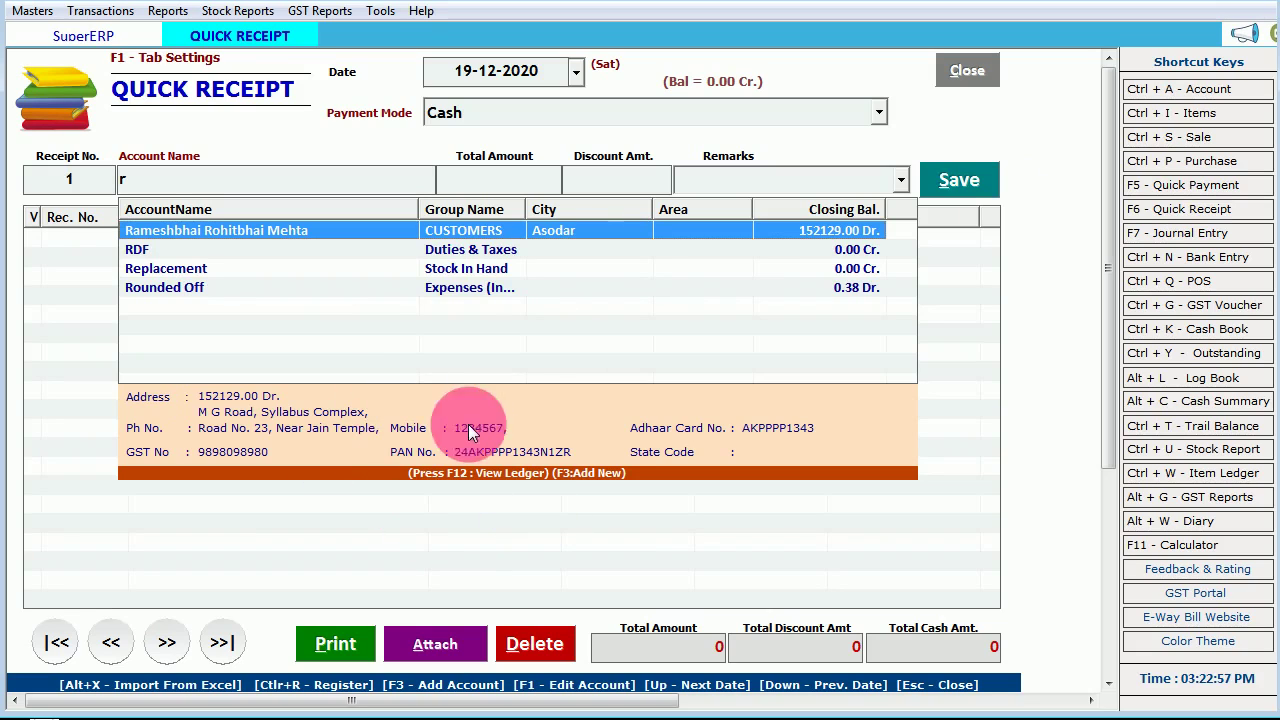
double_click(750, 236)
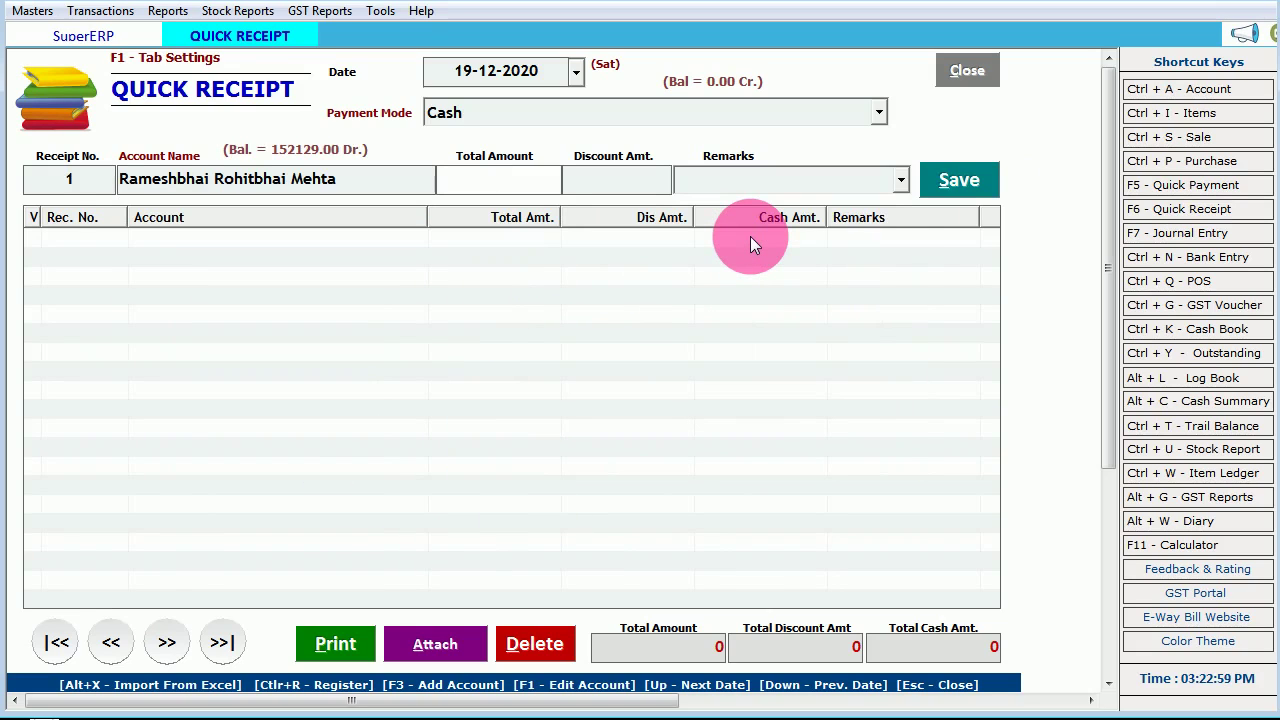
Save the receipt with a total amount of 25000 and the remark "narration", tick its row, and close the quick receipt
type("25000")
key("Return")
key("Return")
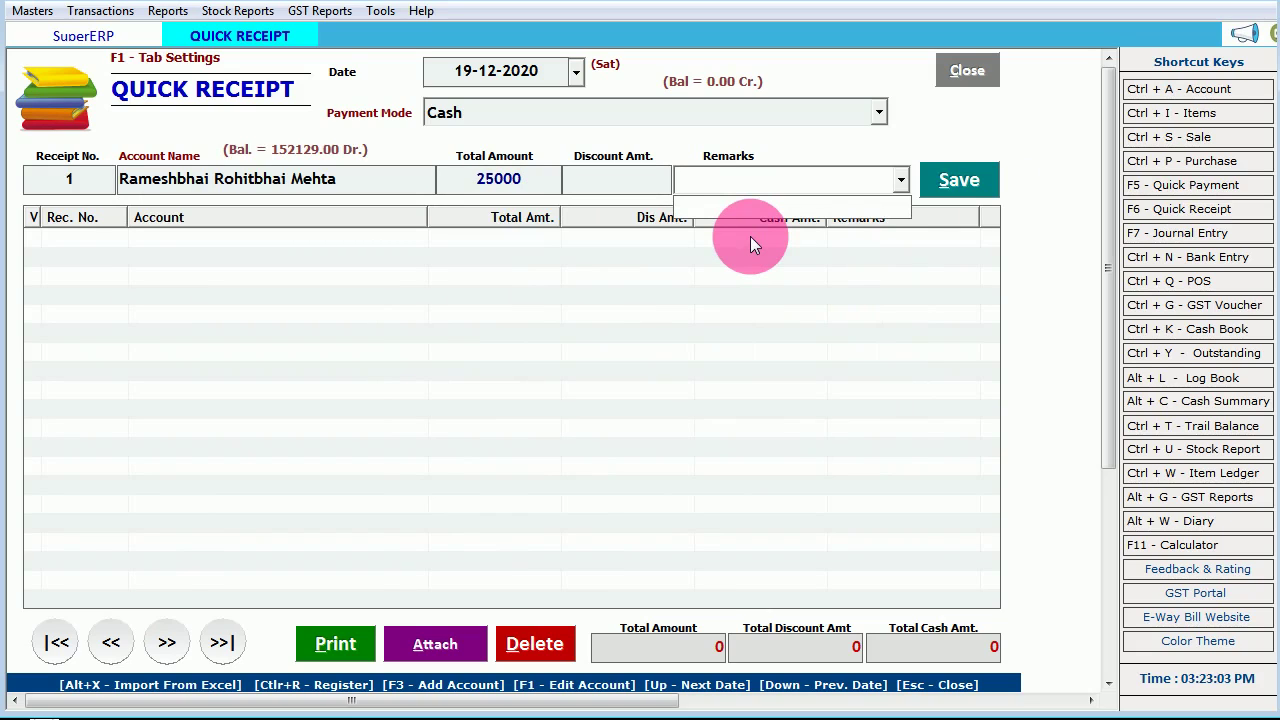
type("narration")
key("Return")
key("Return")
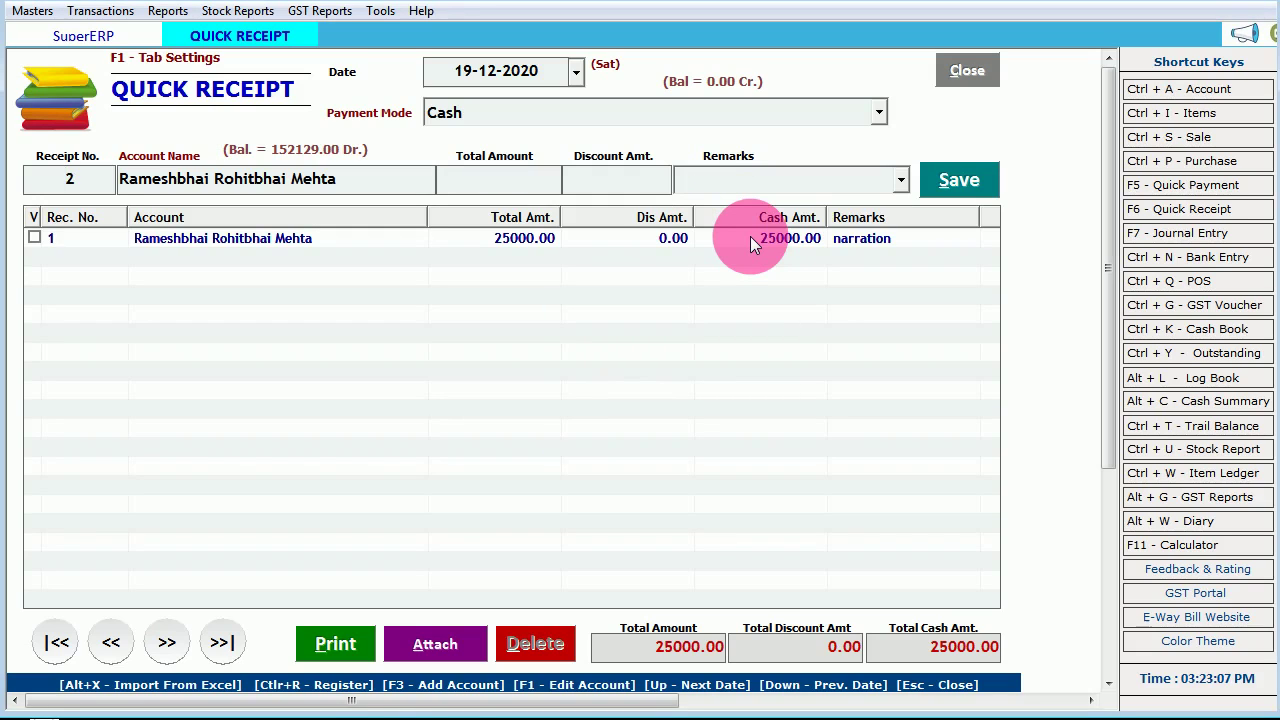
left_click(35, 238)
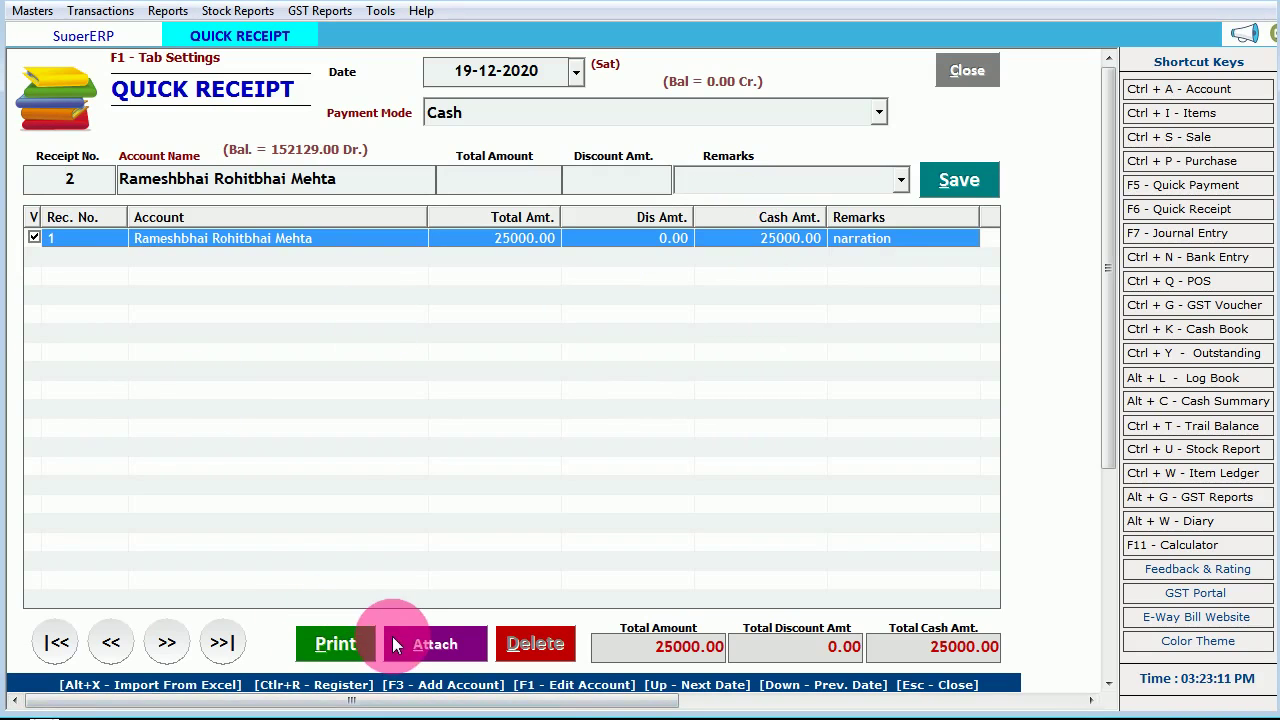
left_click(968, 72)
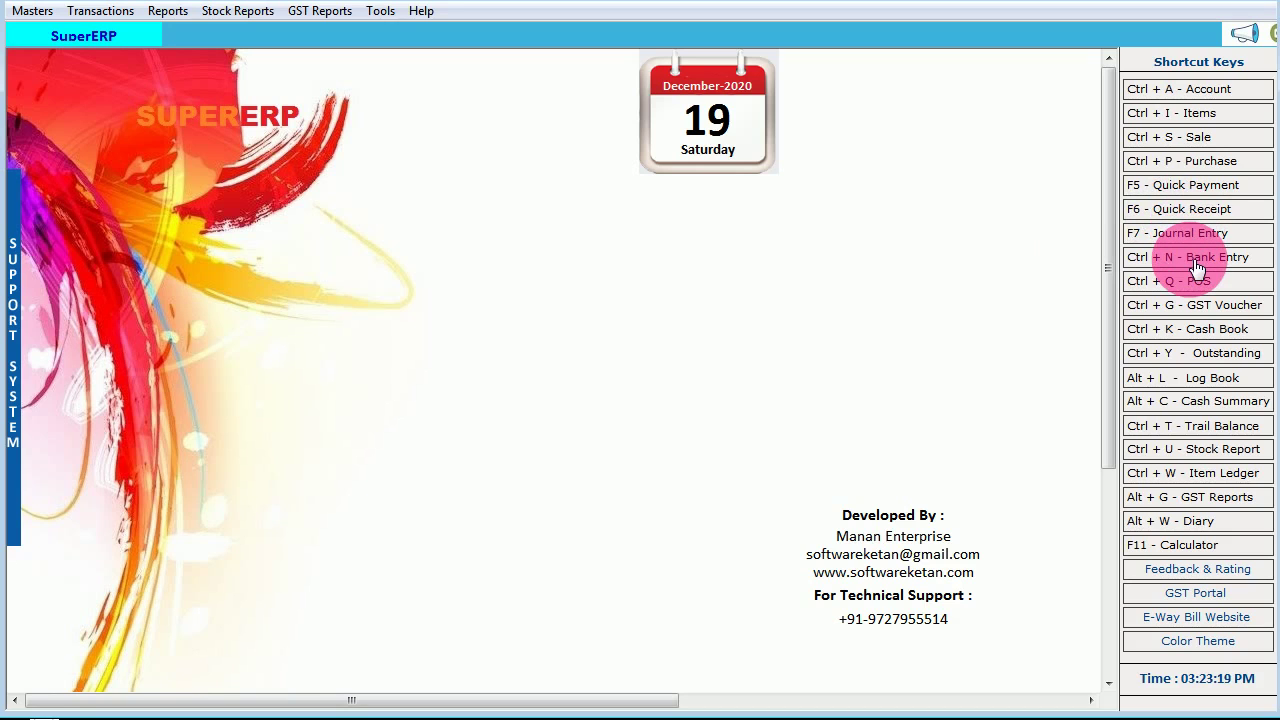
Create and save a new account Bank Of Baroda in the Bank Accounts group with the state Gujarat
left_click(1200, 92)
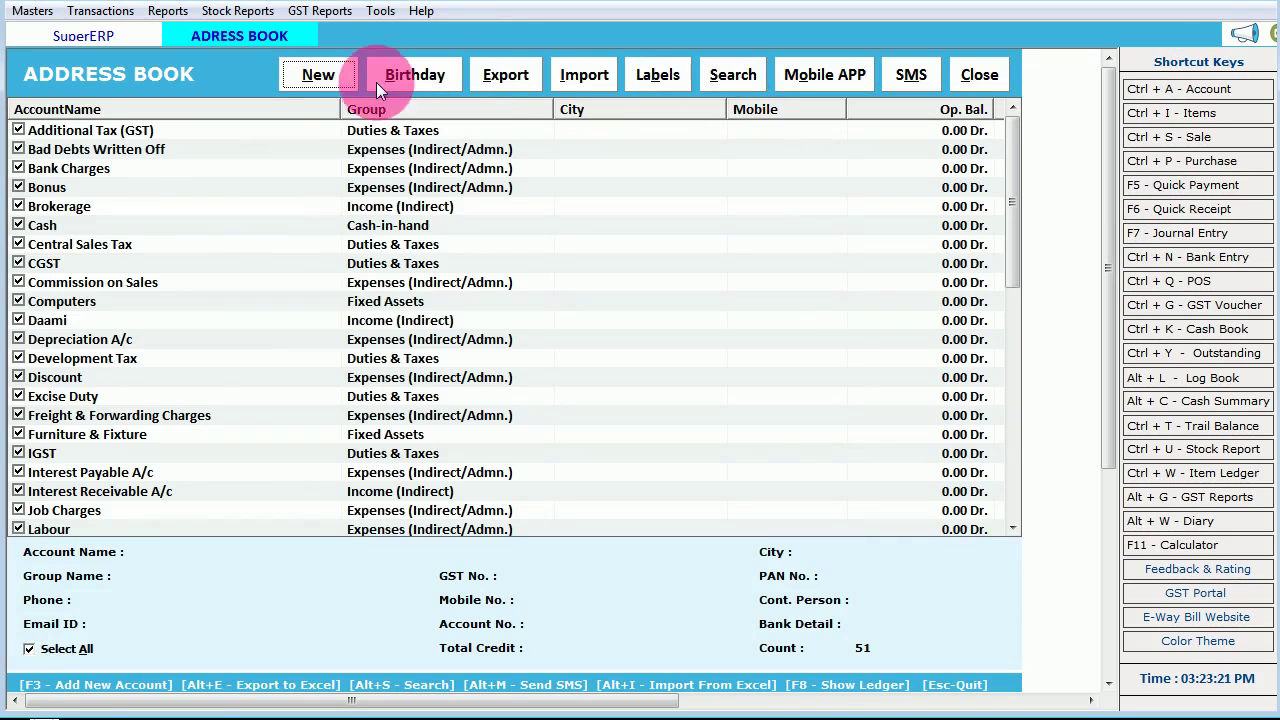
left_click(330, 79)
type("b")
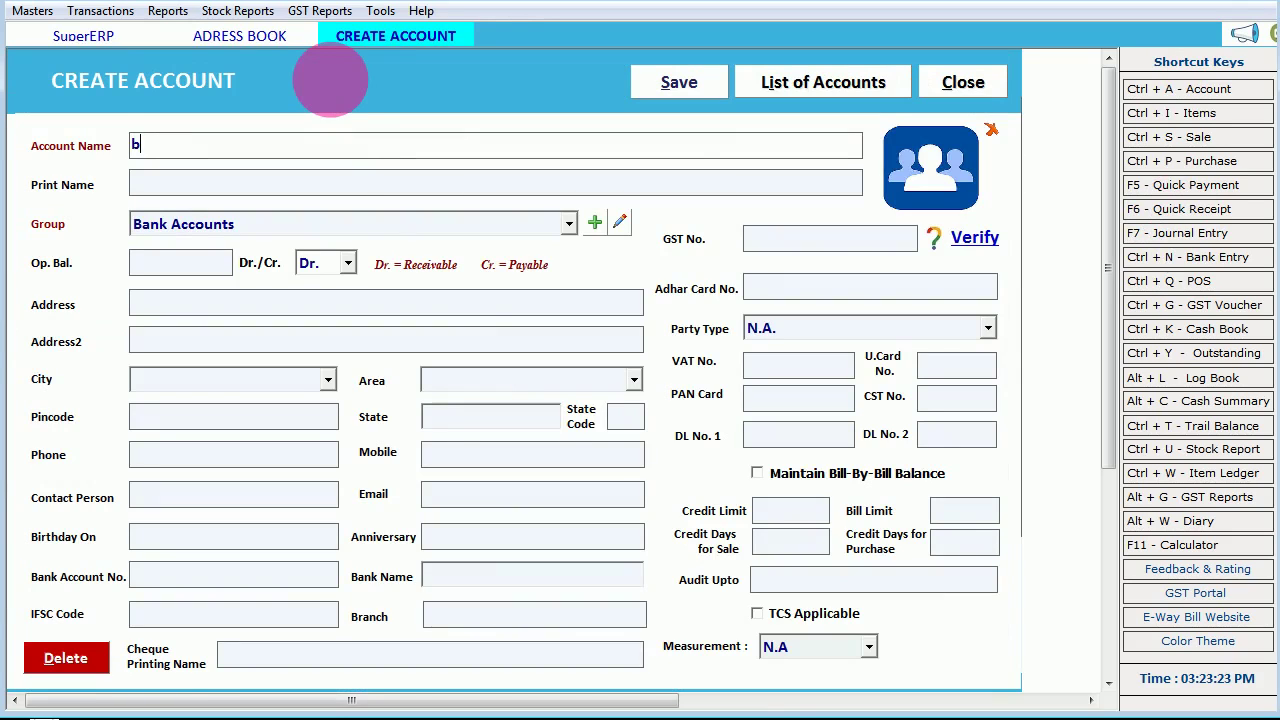
type("ank of baroda")
key("Return")
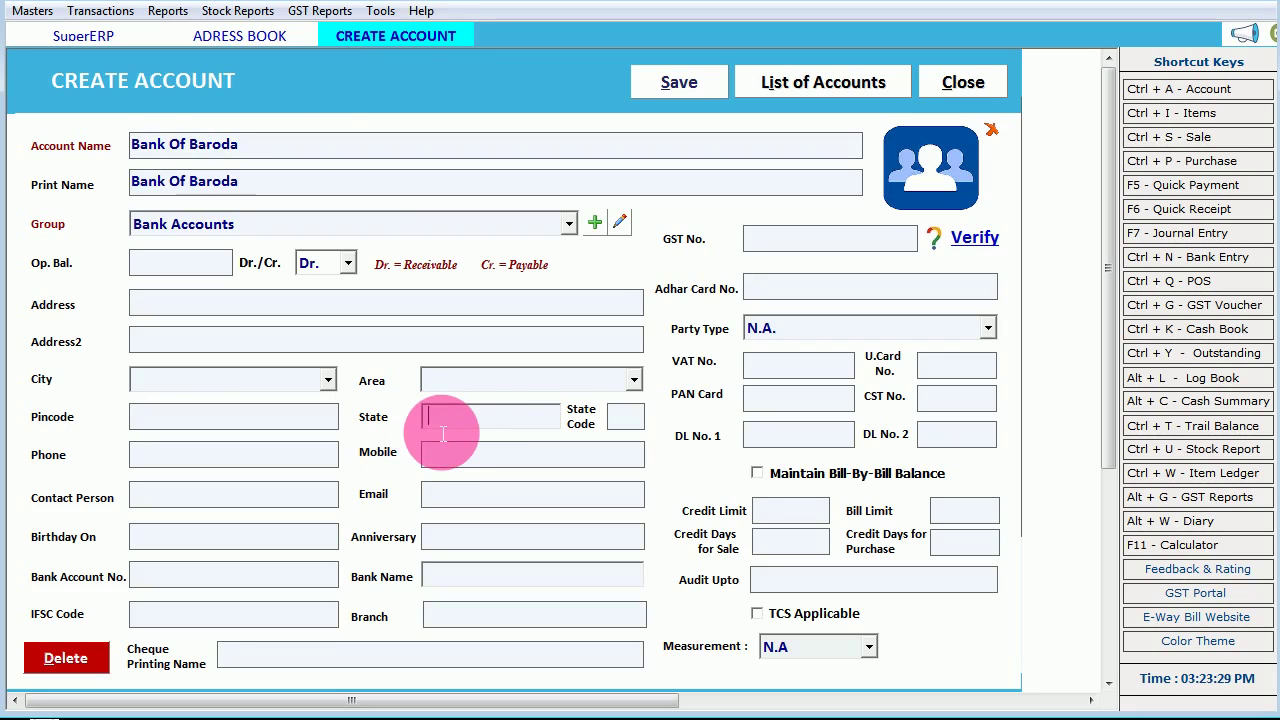
type("gu")
key("Return")
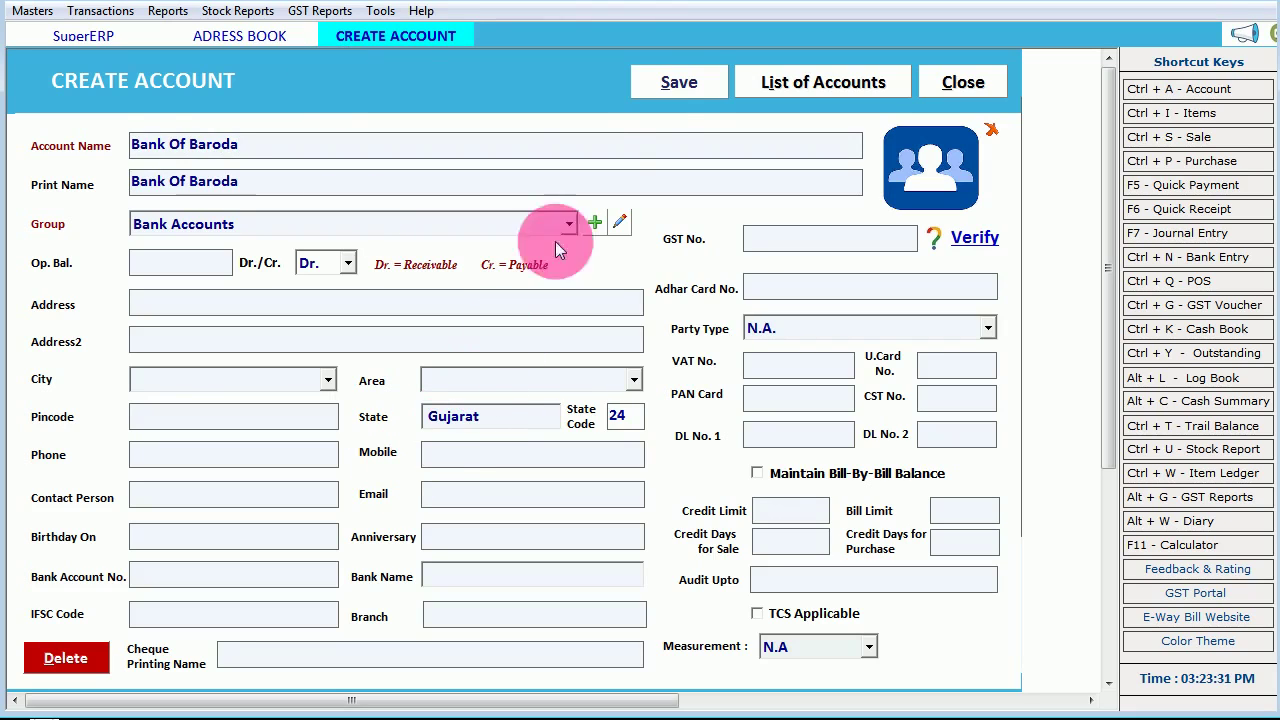
left_click(663, 82)
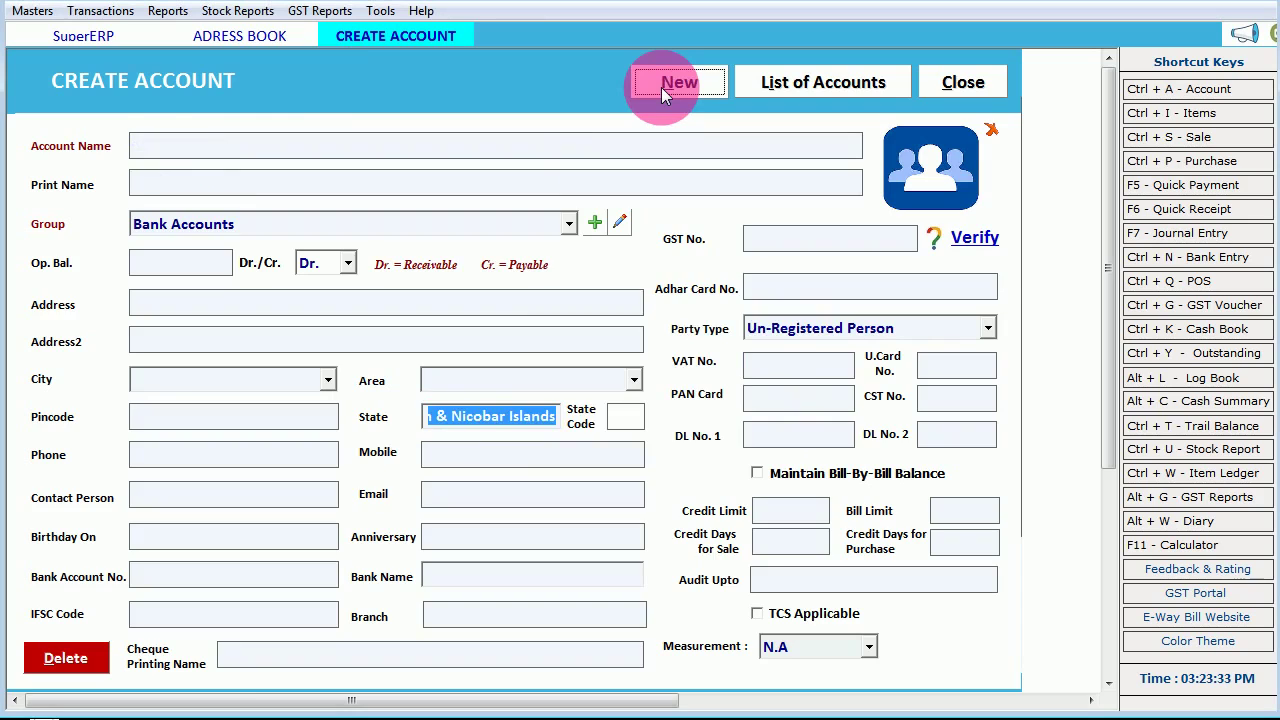
Open a bank entry for Bank Of Baroda, go through the entry types down to Online Transfer, and close it
left_click(1215, 257)
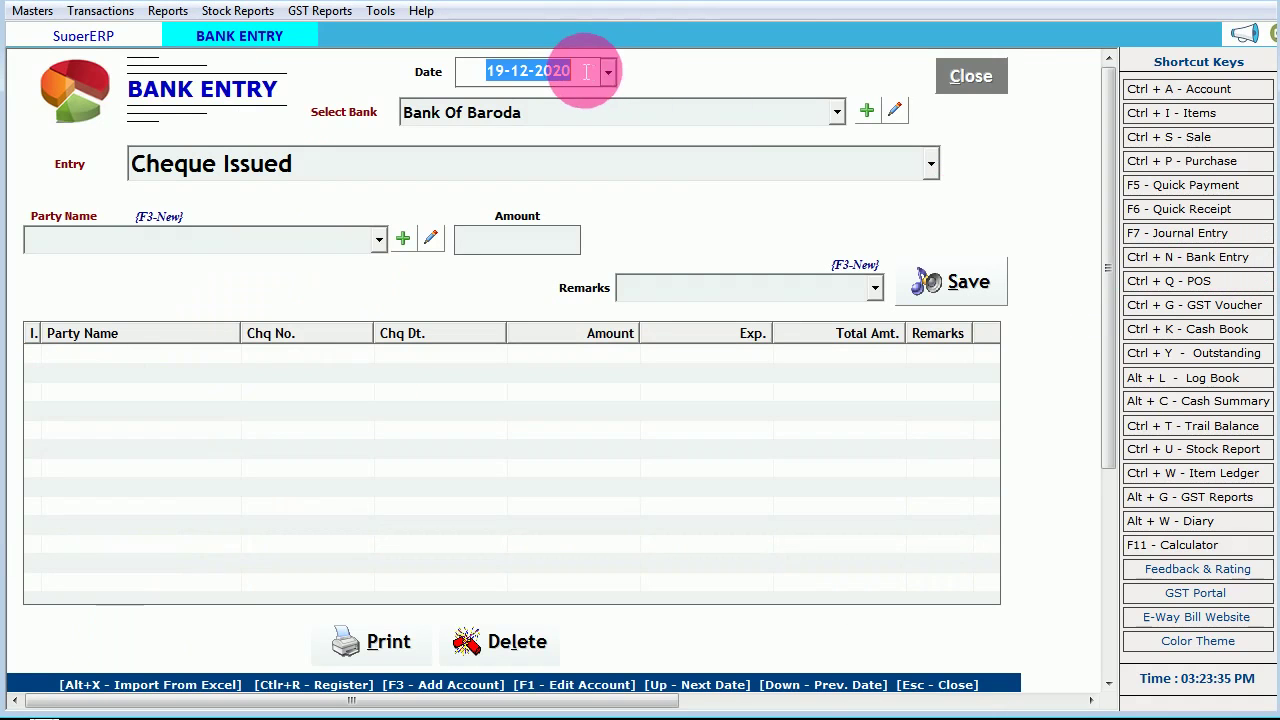
key("Return")
key("Return")
key("Down")
key("Down")
key("Down")
key("Down")
key("Down")
key("Down")
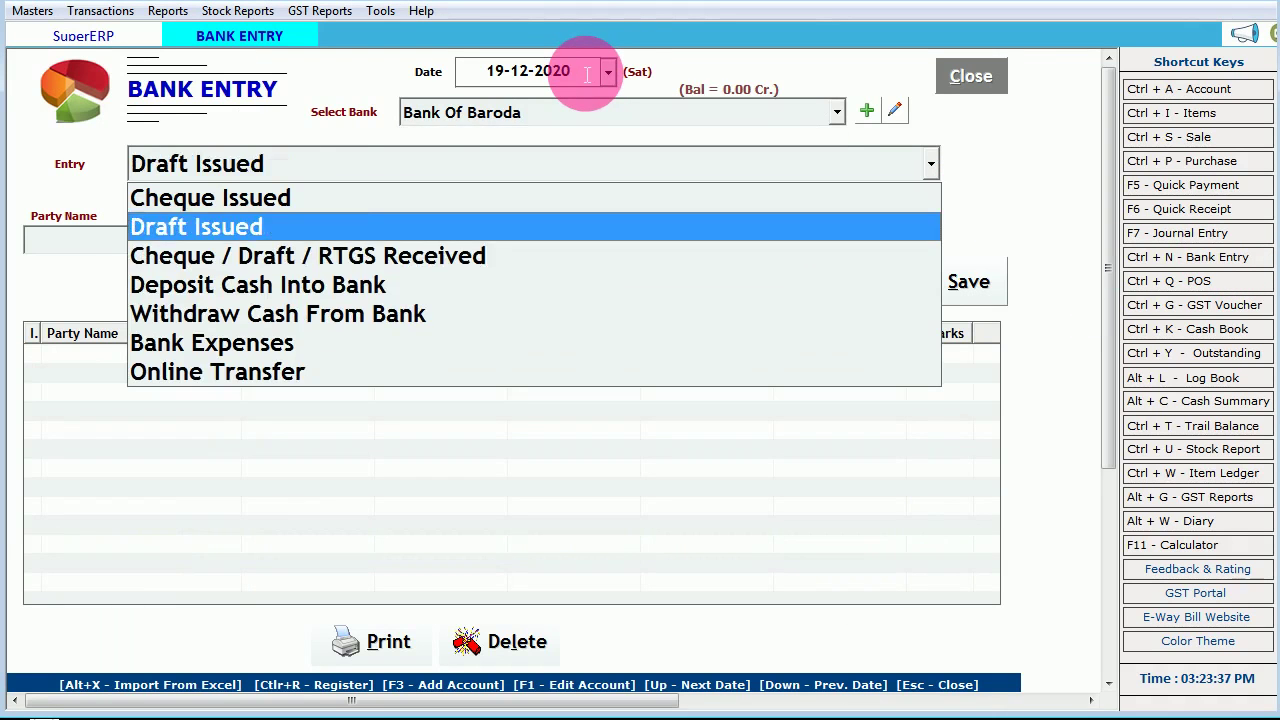
key("Return")
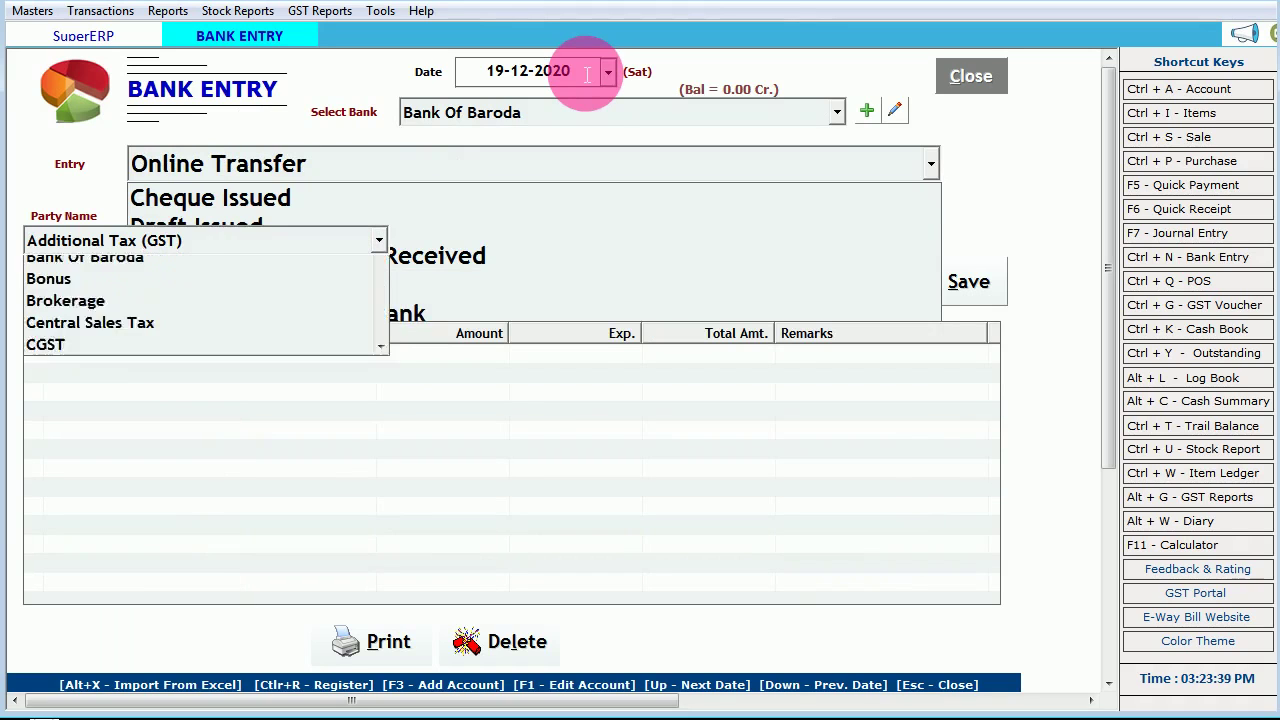
left_click(962, 140)
left_click(978, 82)
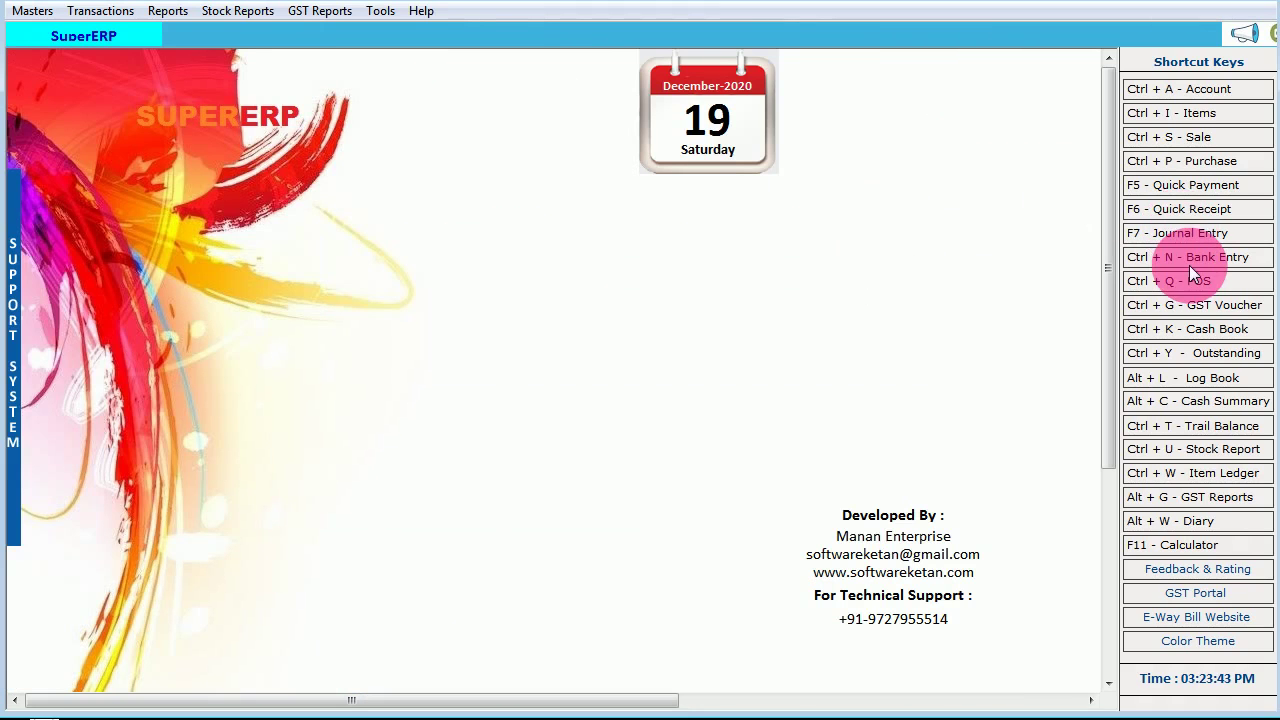
List the outstanding balances as on 19-12-2020, look at the customer's WhatsApp payment reminder without sending it, and close the analysis
left_click(1200, 355)
left_click(569, 93)
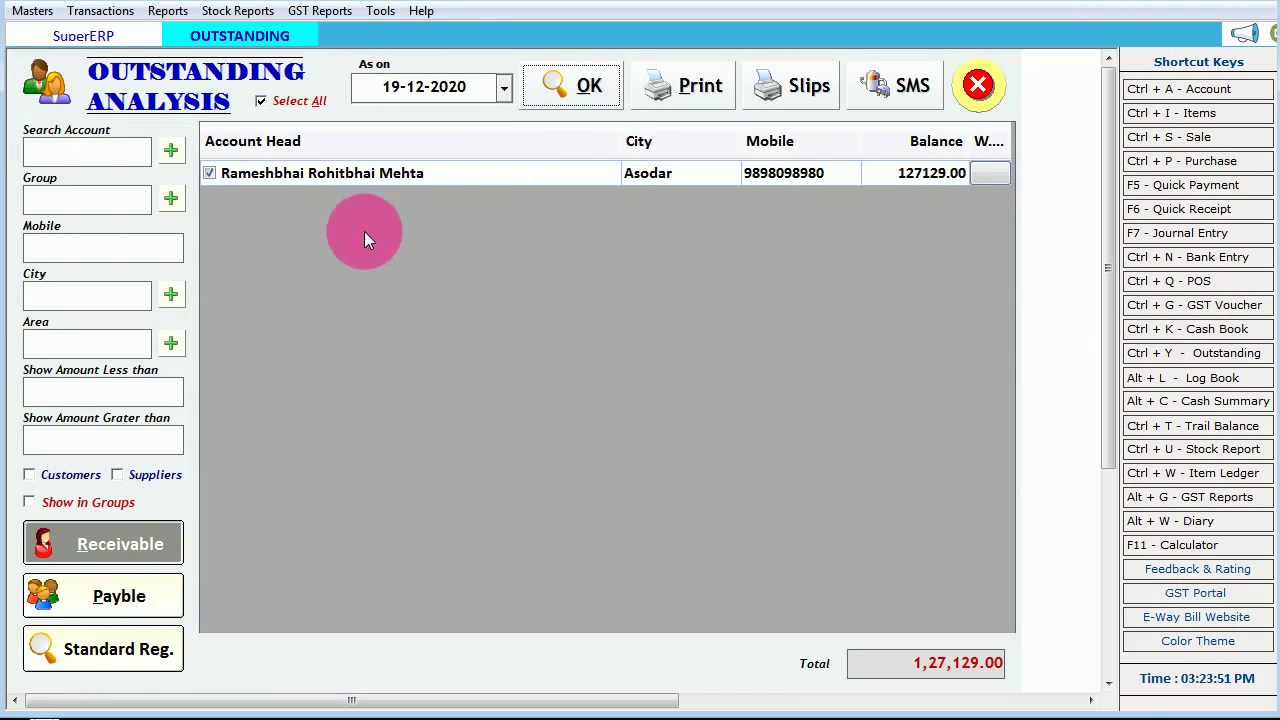
left_click(974, 171)
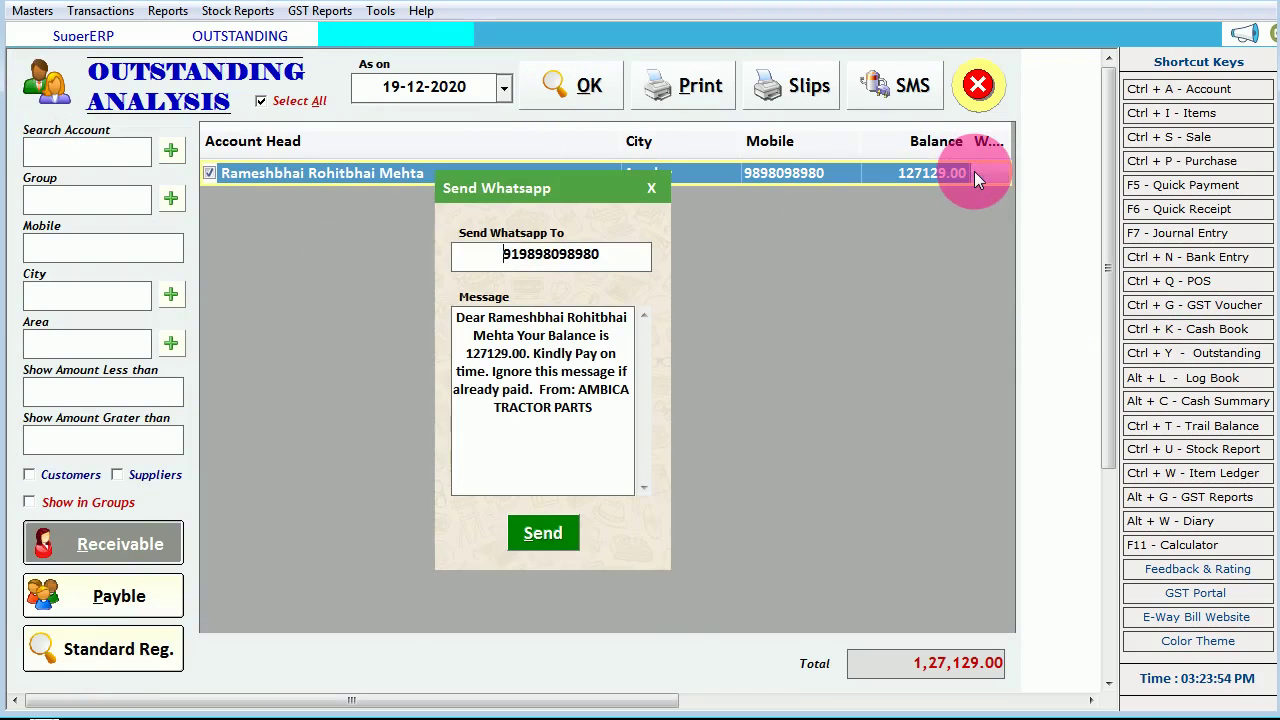
left_click(650, 190)
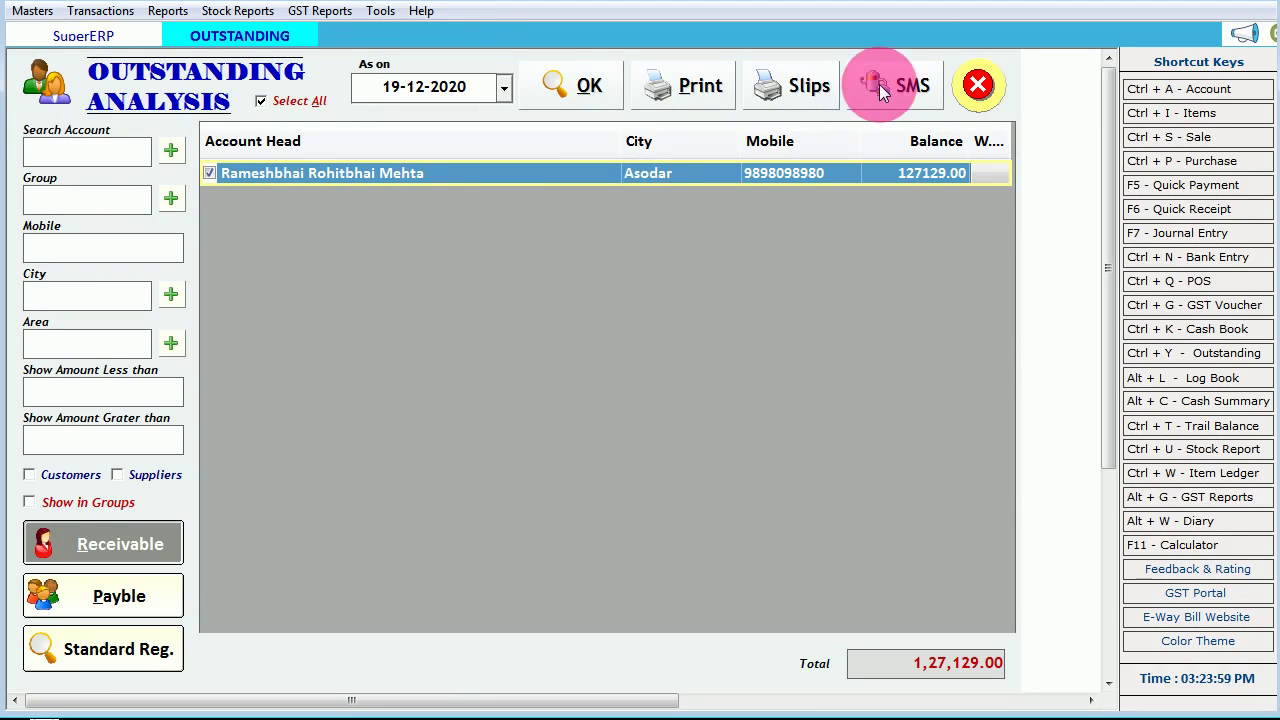
left_click(975, 82)
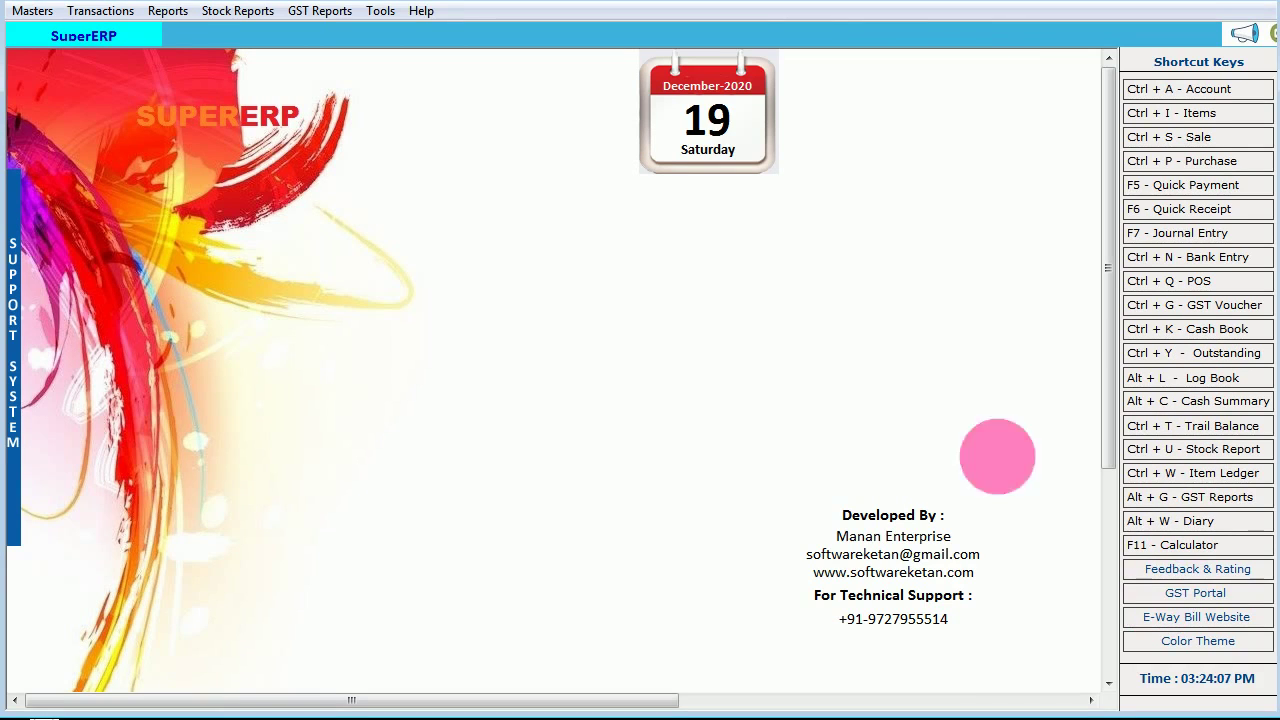
Open the company information, look over its name, city, contact, GST No. and bank fields, and close it
left_click(33, 12)
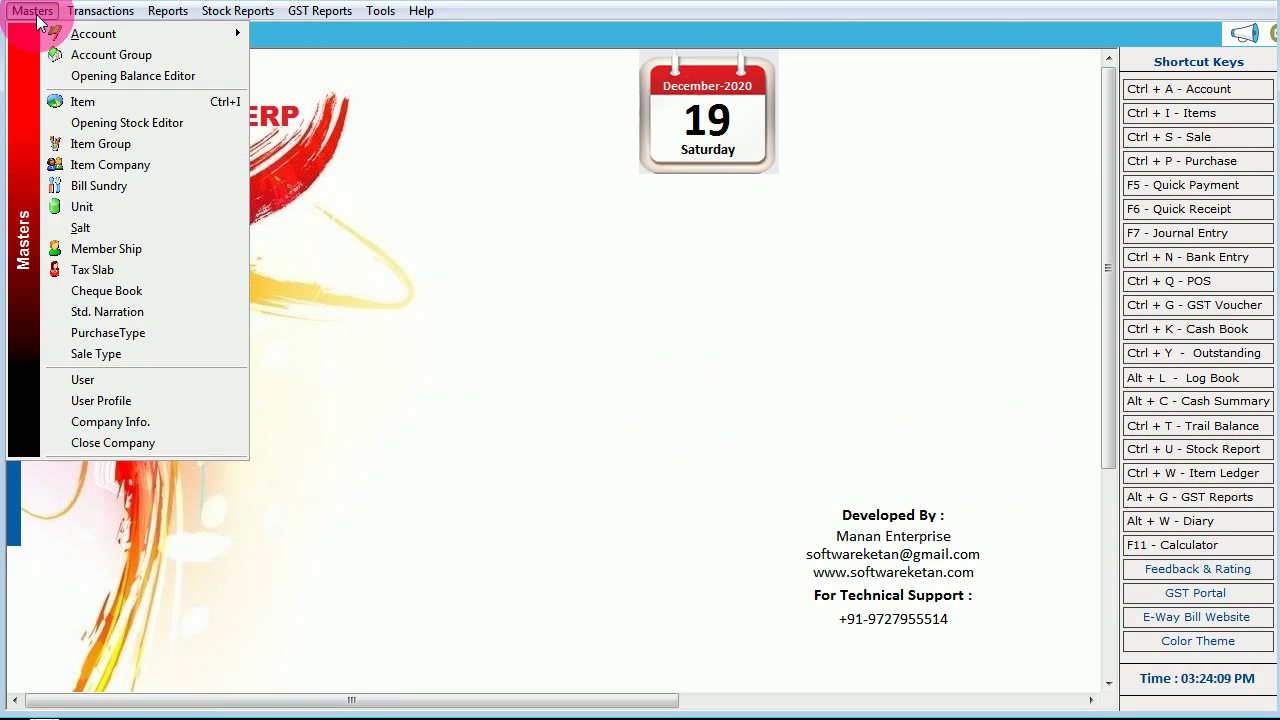
left_click(90, 35)
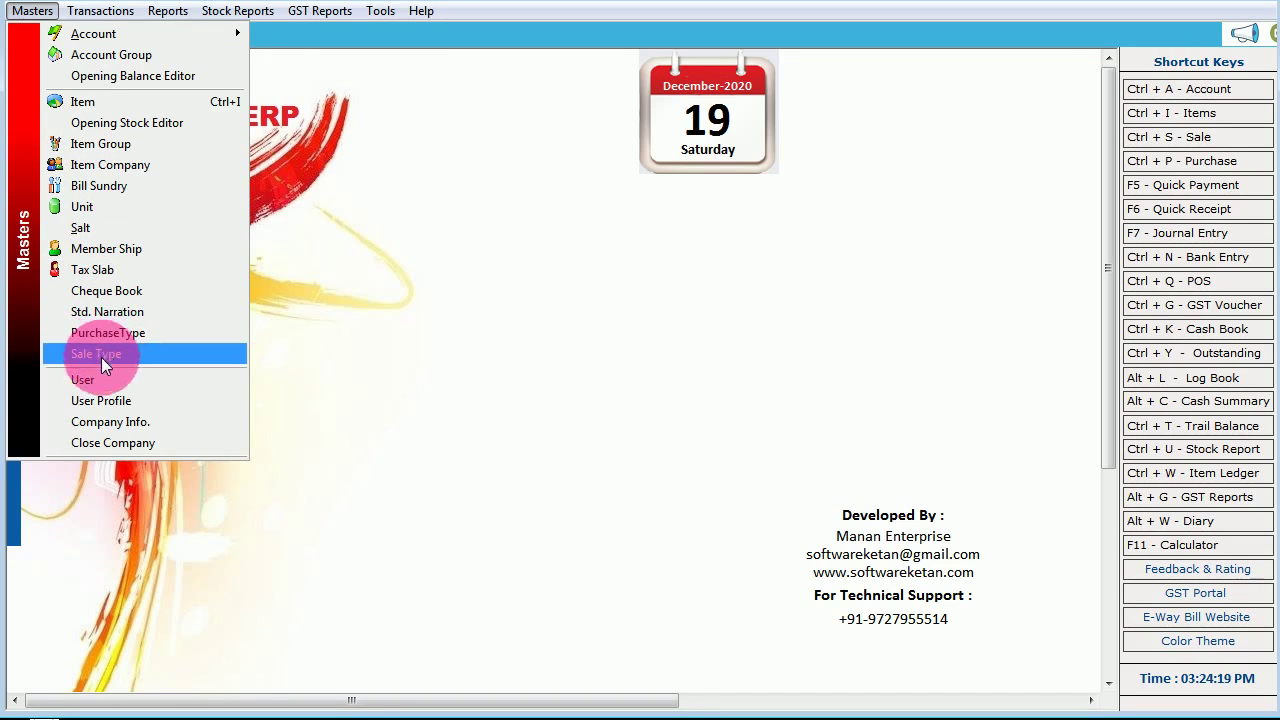
left_click(98, 424)
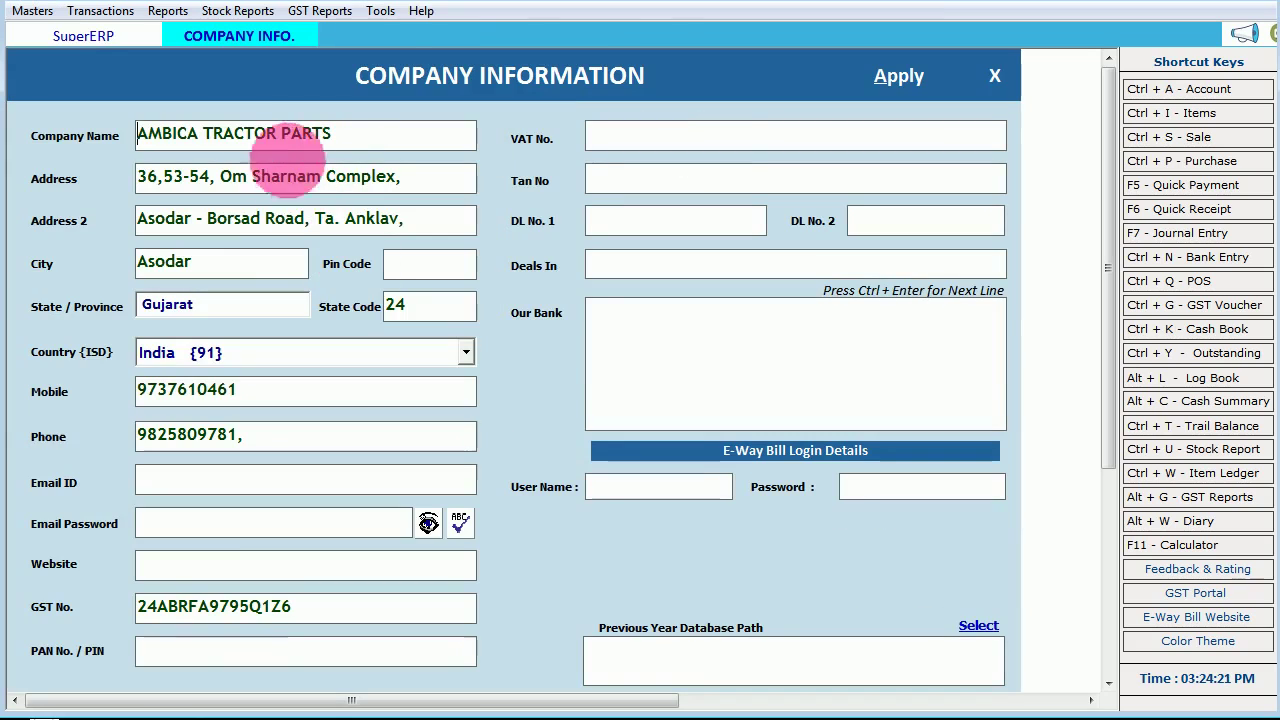
left_click(256, 145)
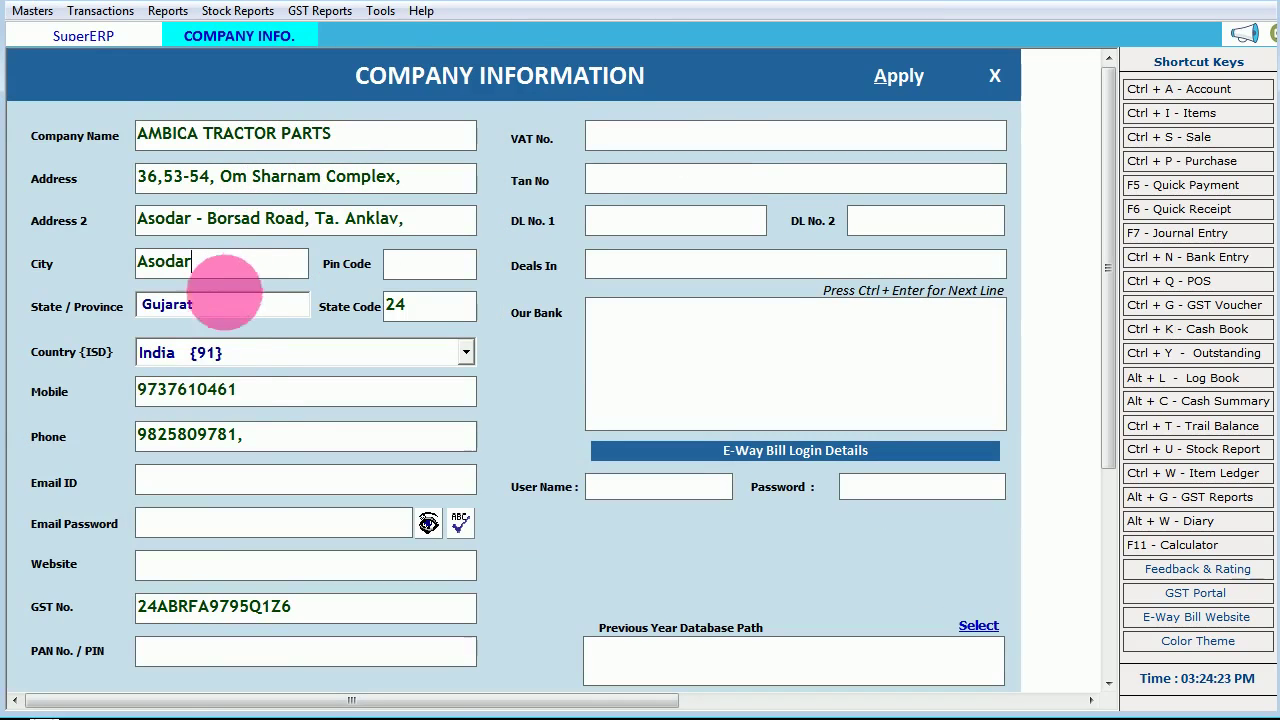
left_click(240, 386)
left_click(257, 434)
left_click(254, 566)
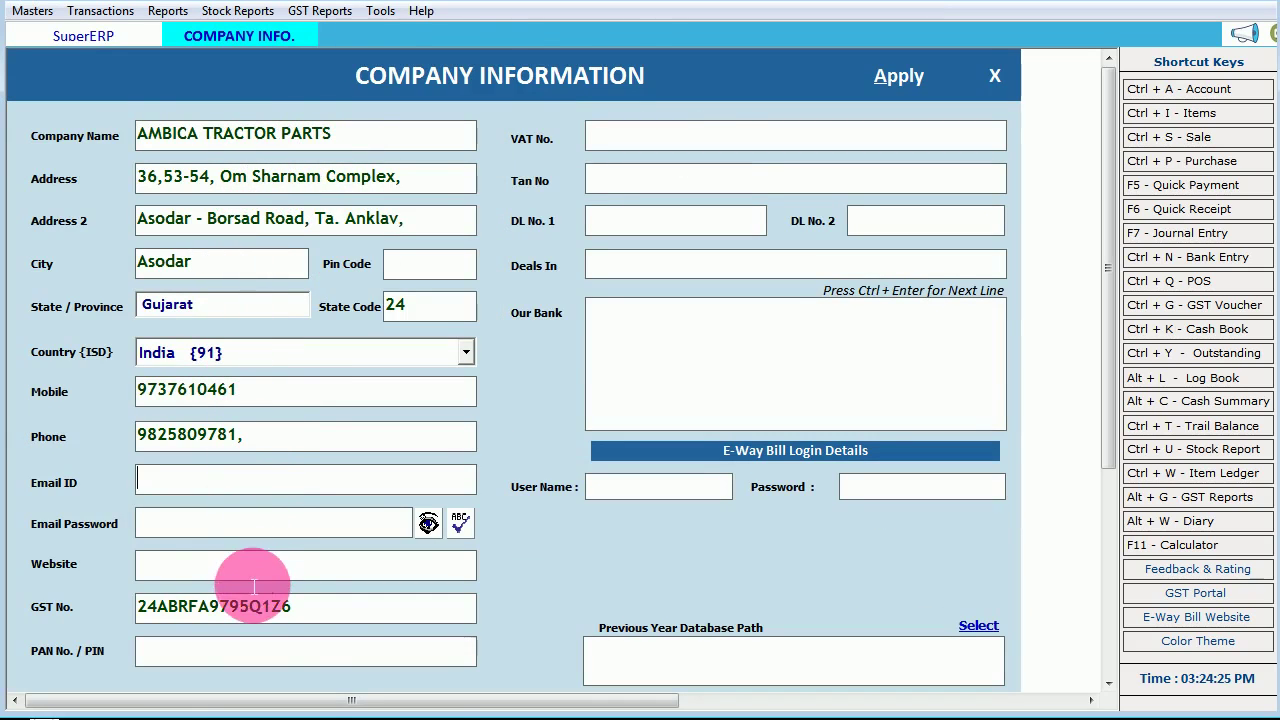
left_click_drag(292, 598, 91, 600)
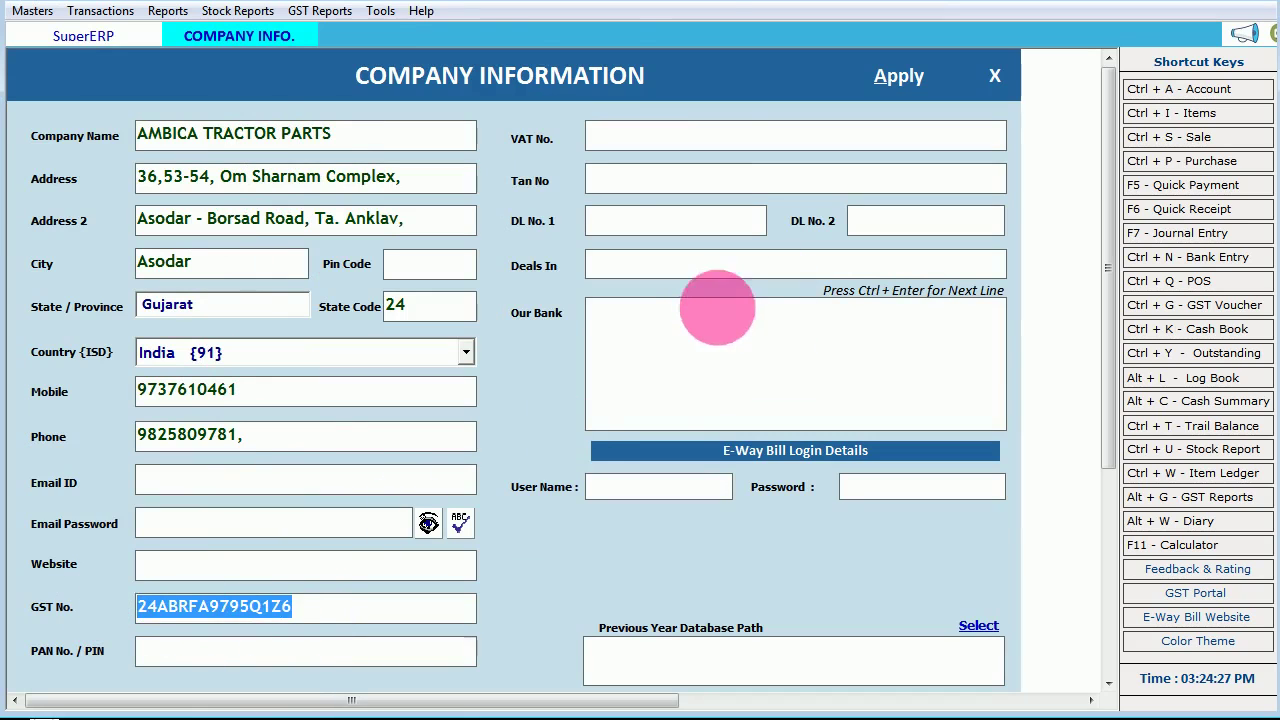
left_click(714, 300)
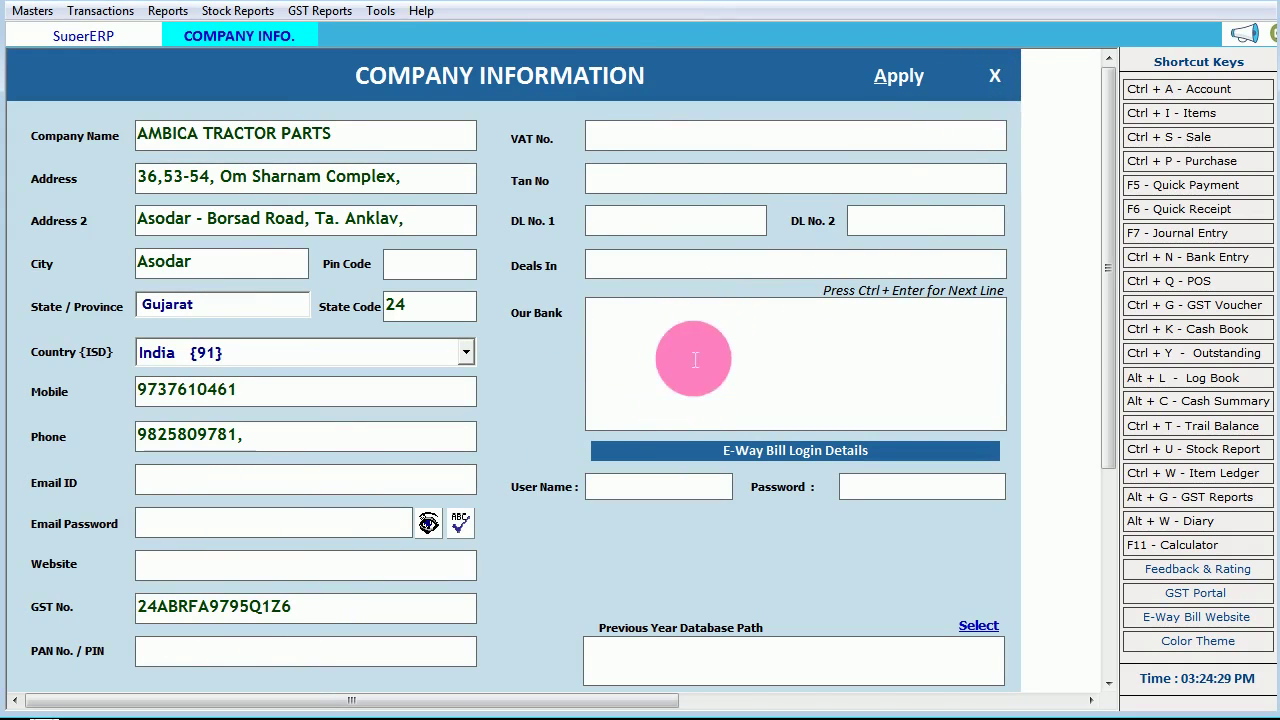
left_click(1000, 77)
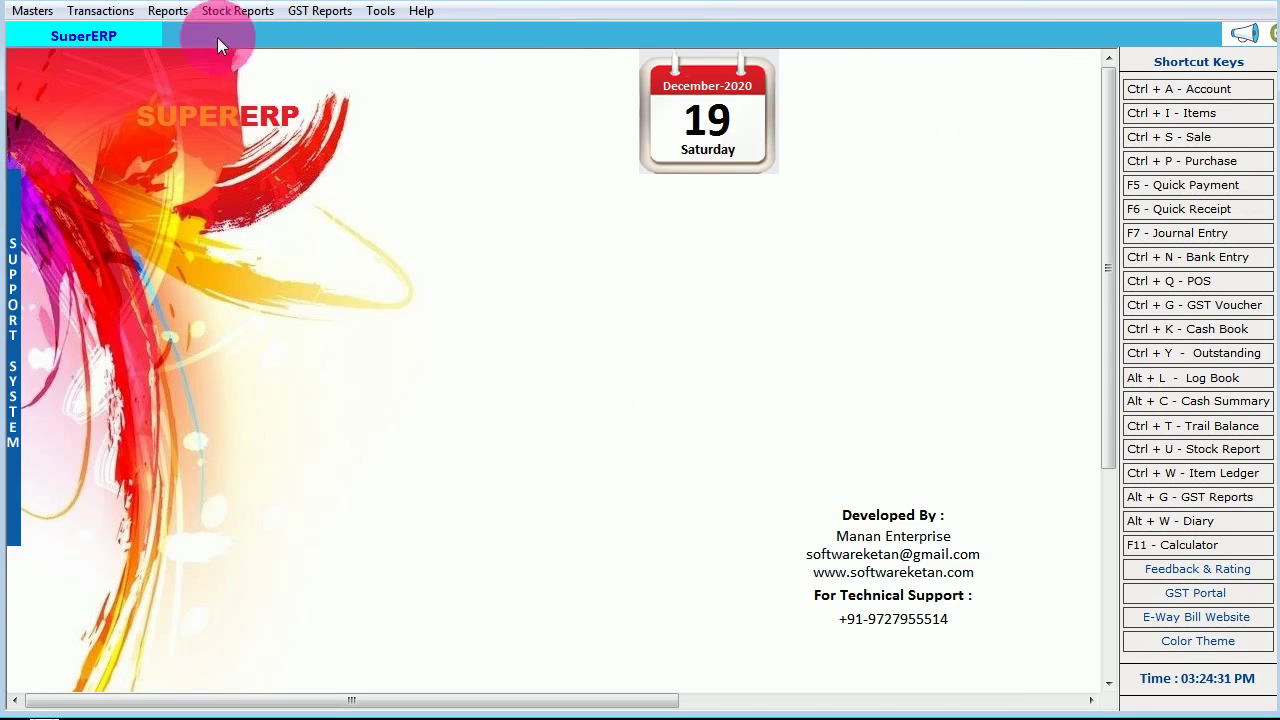
Look over the available transaction types, including Quotation, the financial accounting entries and Bank Entry, without opening any
left_click(107, 18)
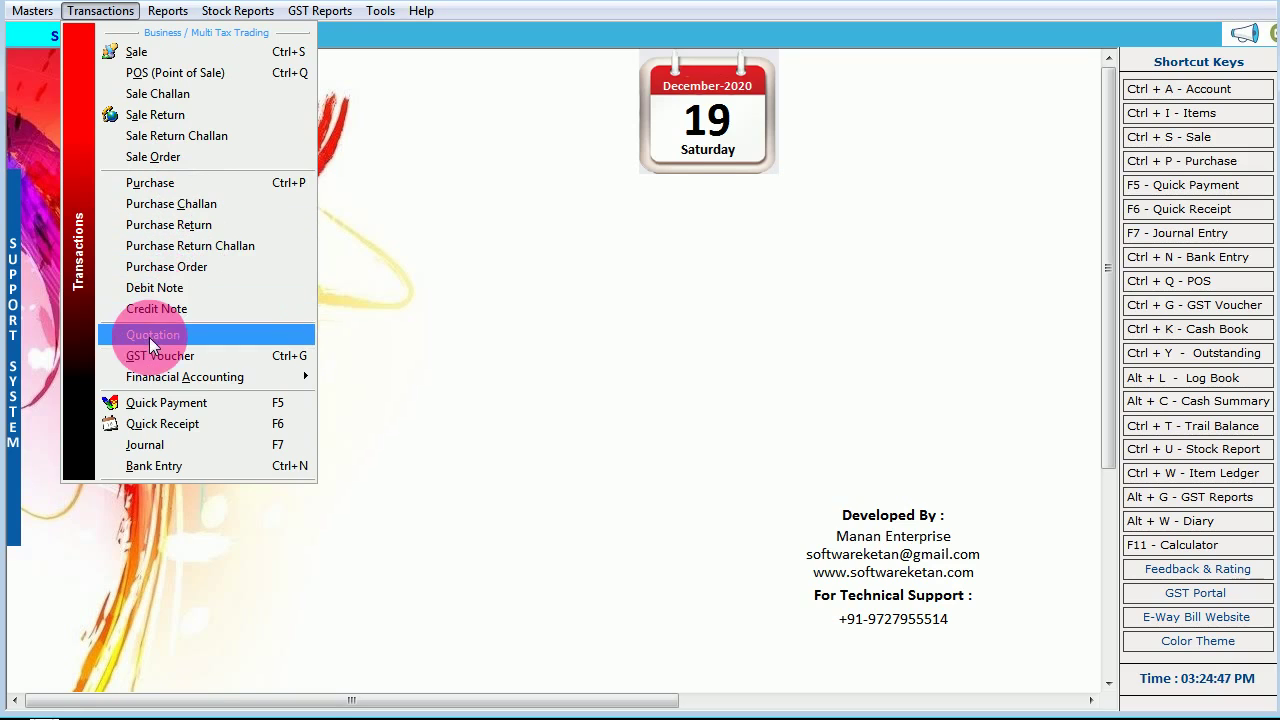
mouse_move(190, 377)
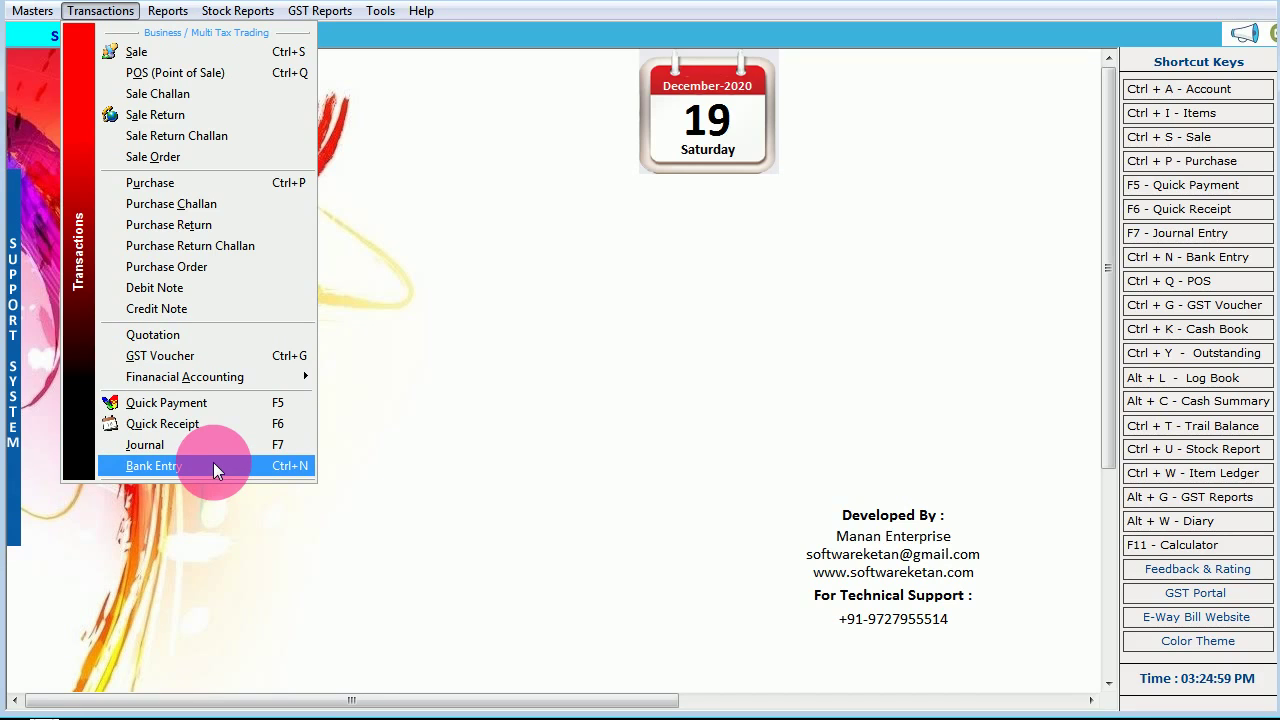
left_click(414, 234)
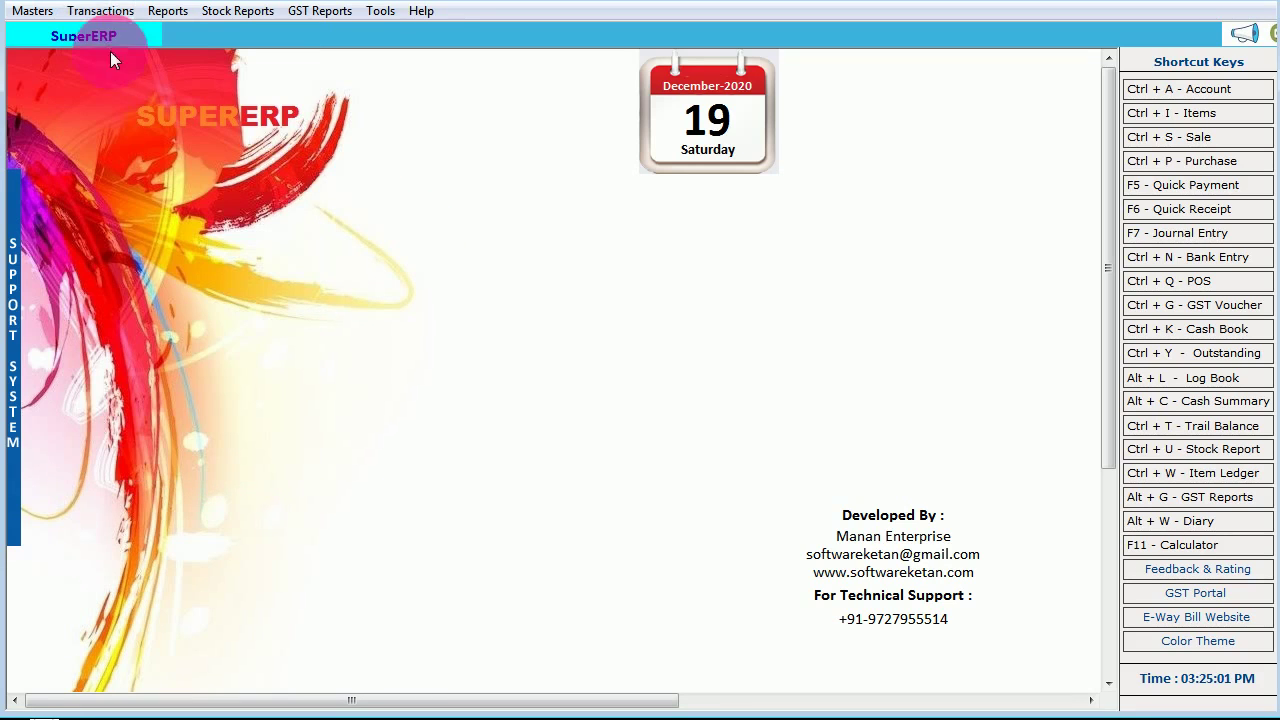
Look over the available reports, including the account books and the sale, POS and purchase registers and summaries, without opening any
left_click(165, 14)
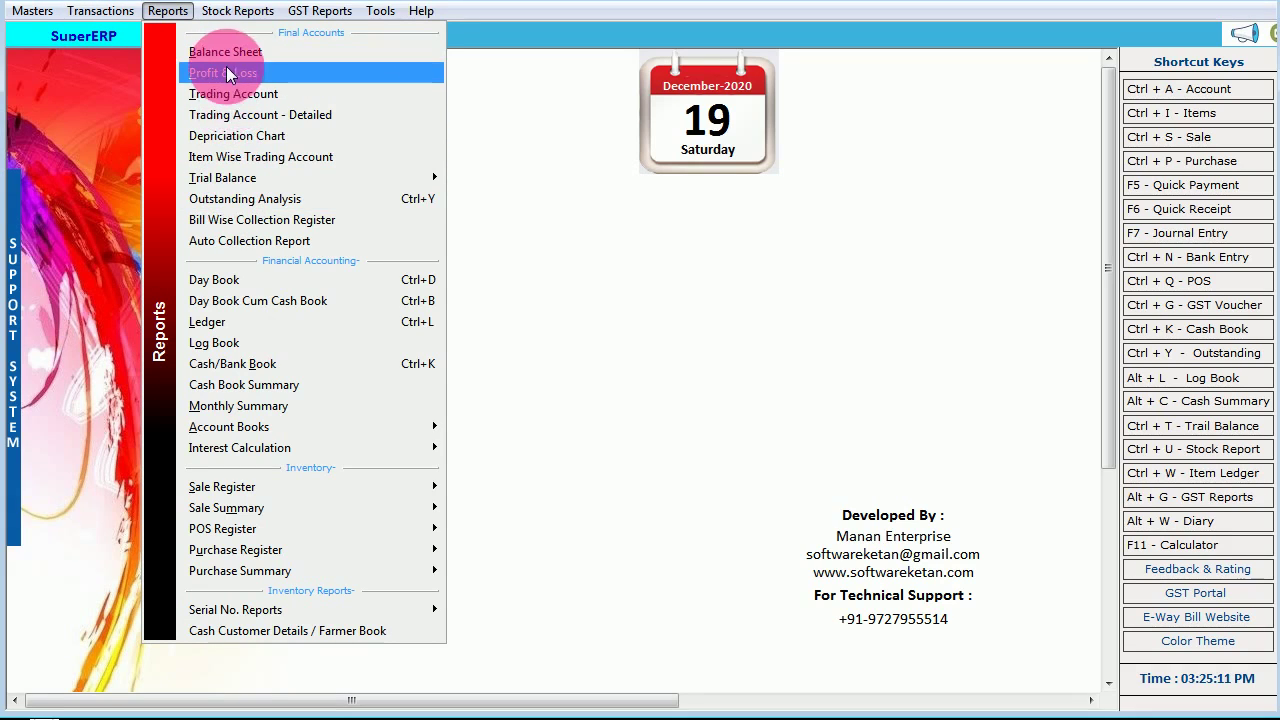
mouse_move(226, 186)
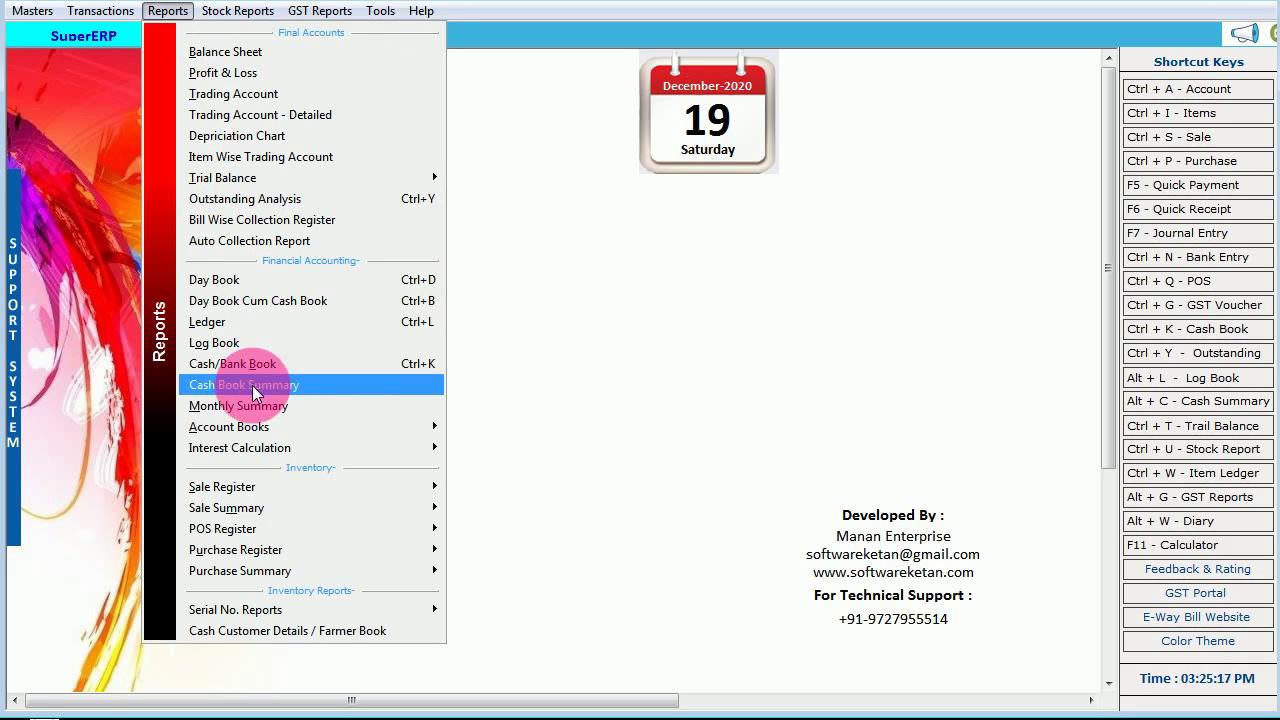
mouse_move(252, 428)
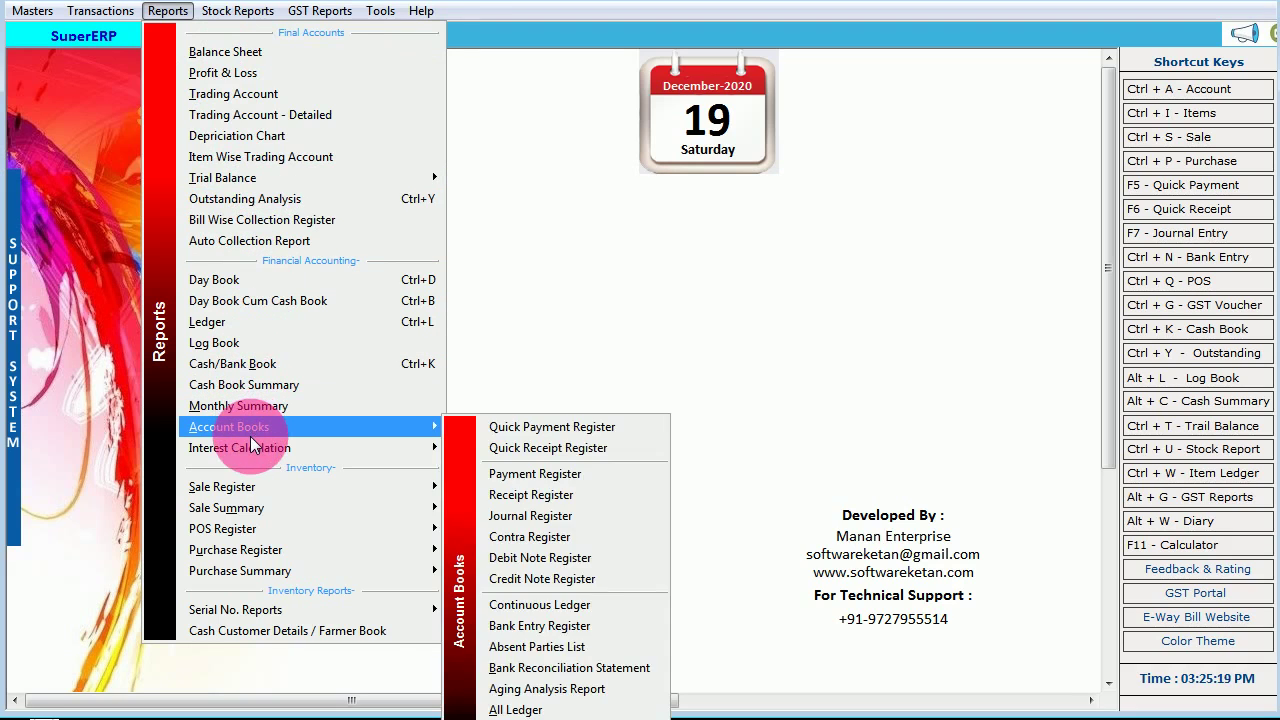
mouse_move(249, 487)
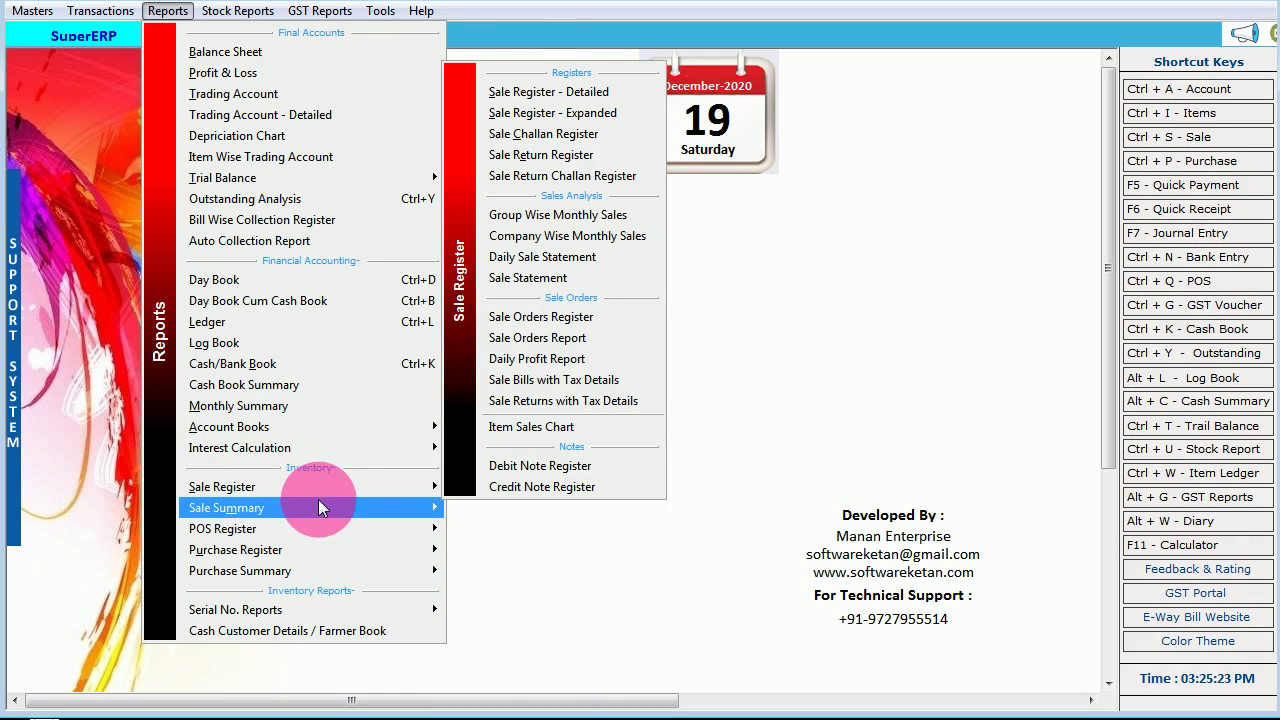
mouse_move(318, 508)
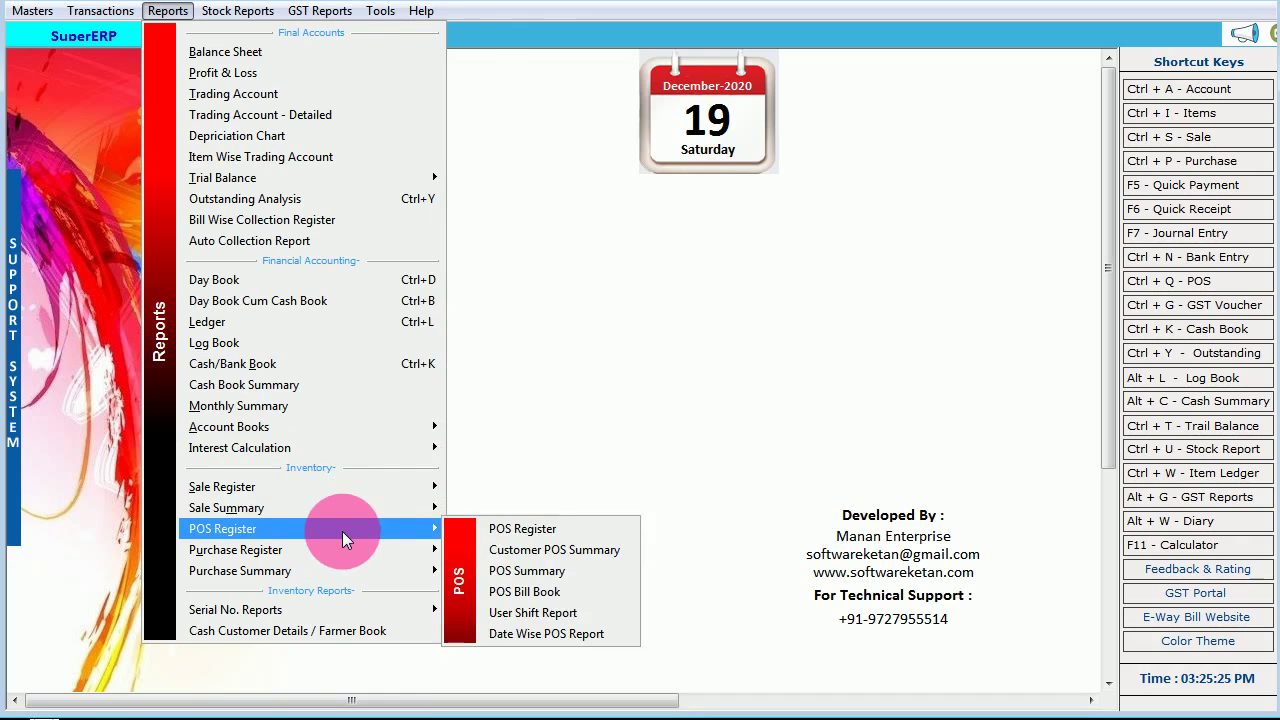
mouse_move(343, 556)
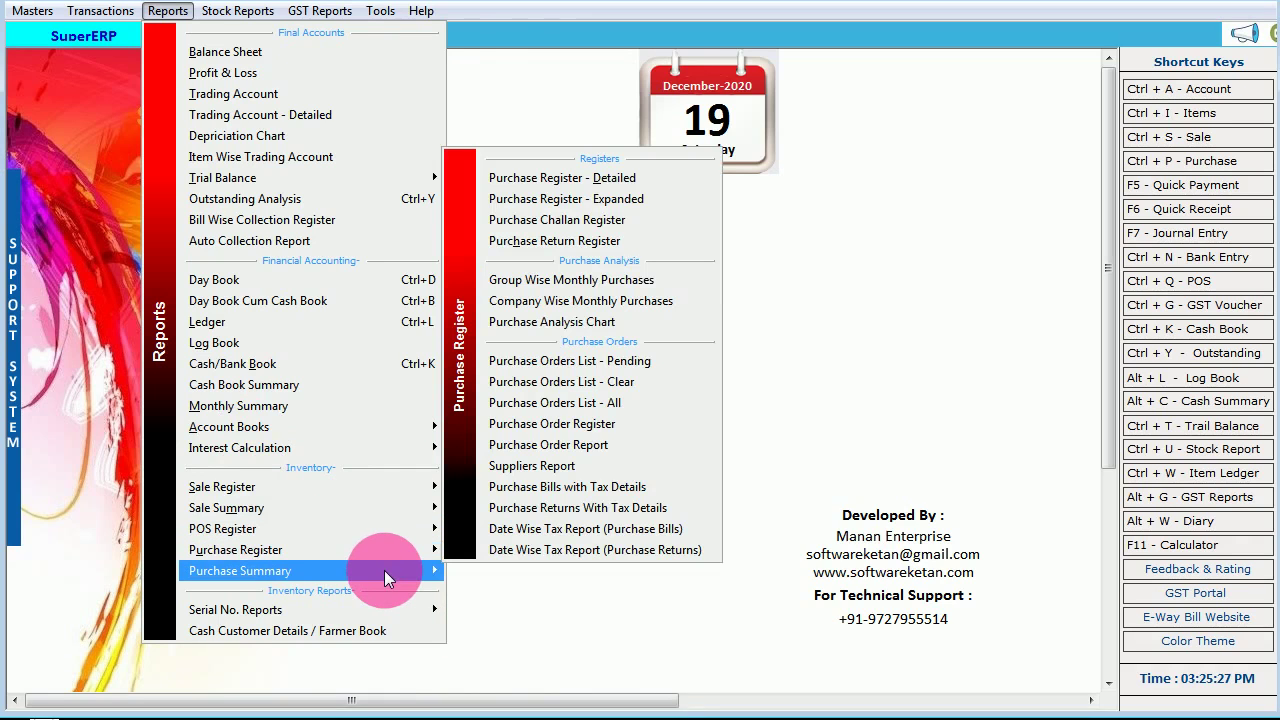
mouse_move(372, 571)
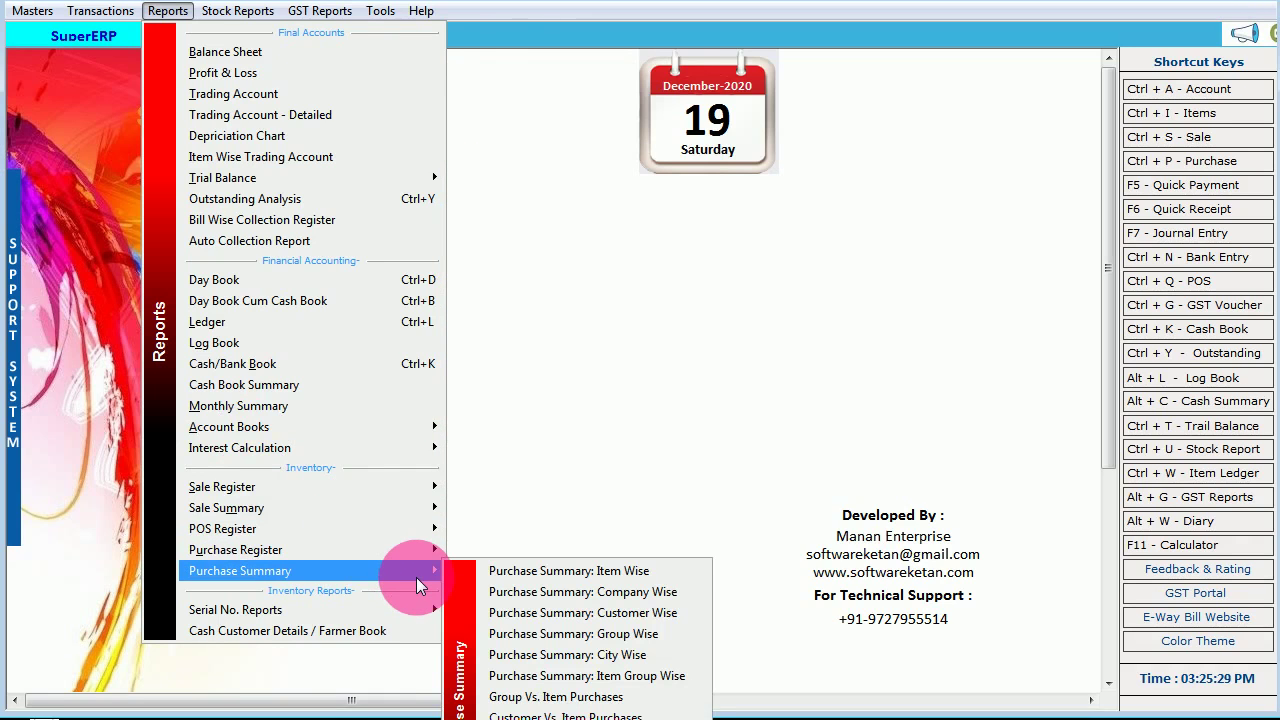
left_click(580, 200)
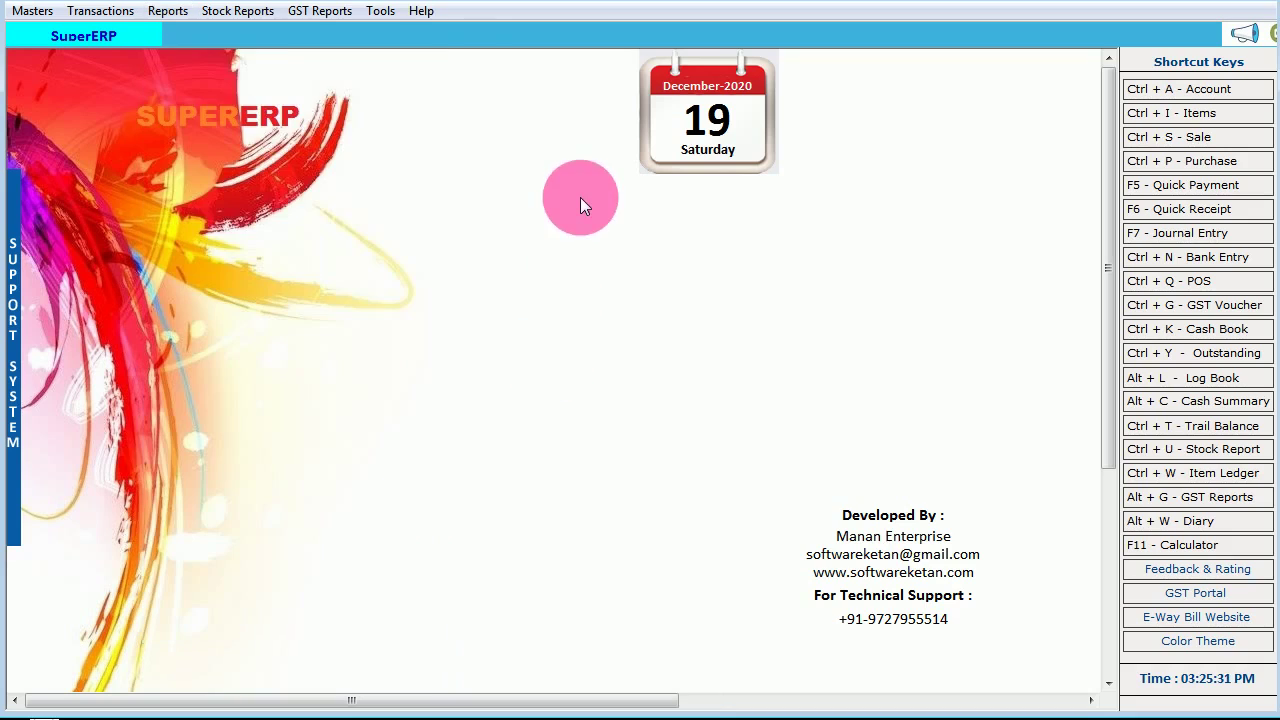
Look over the available stock reports, from Stock Report to Stock Required As per Orders, without opening any
left_click(239, 16)
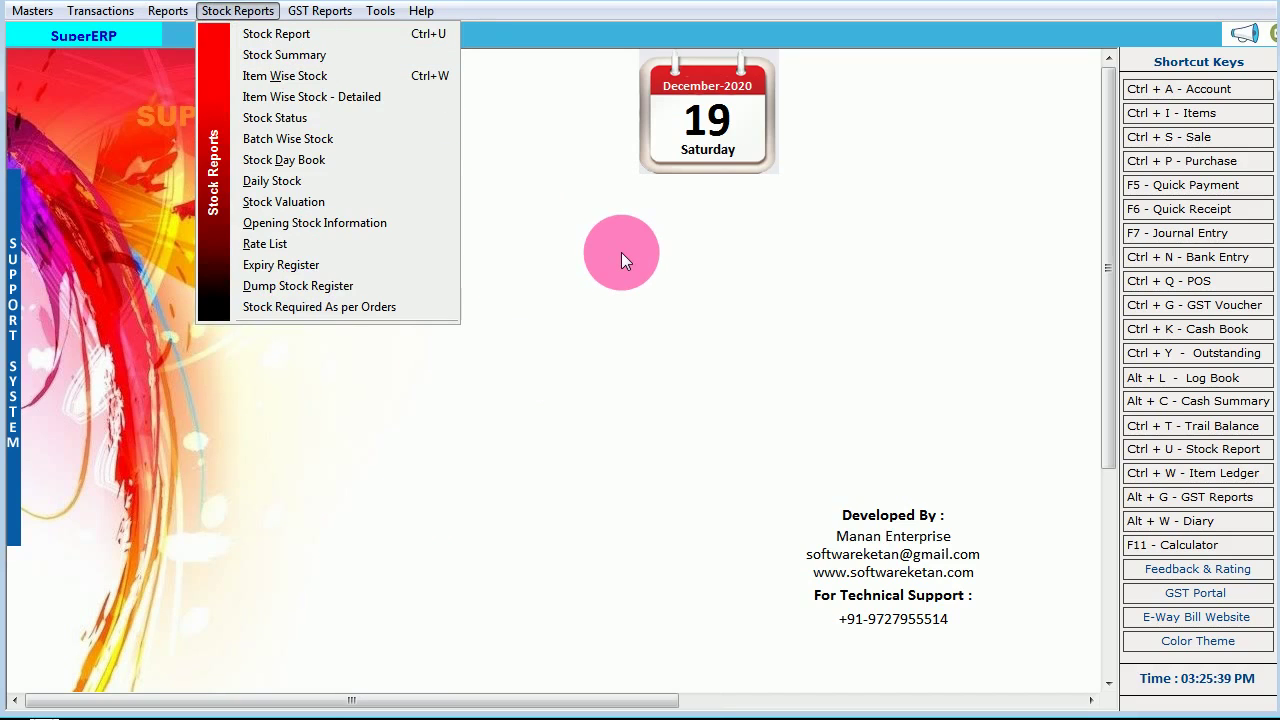
left_click(610, 244)
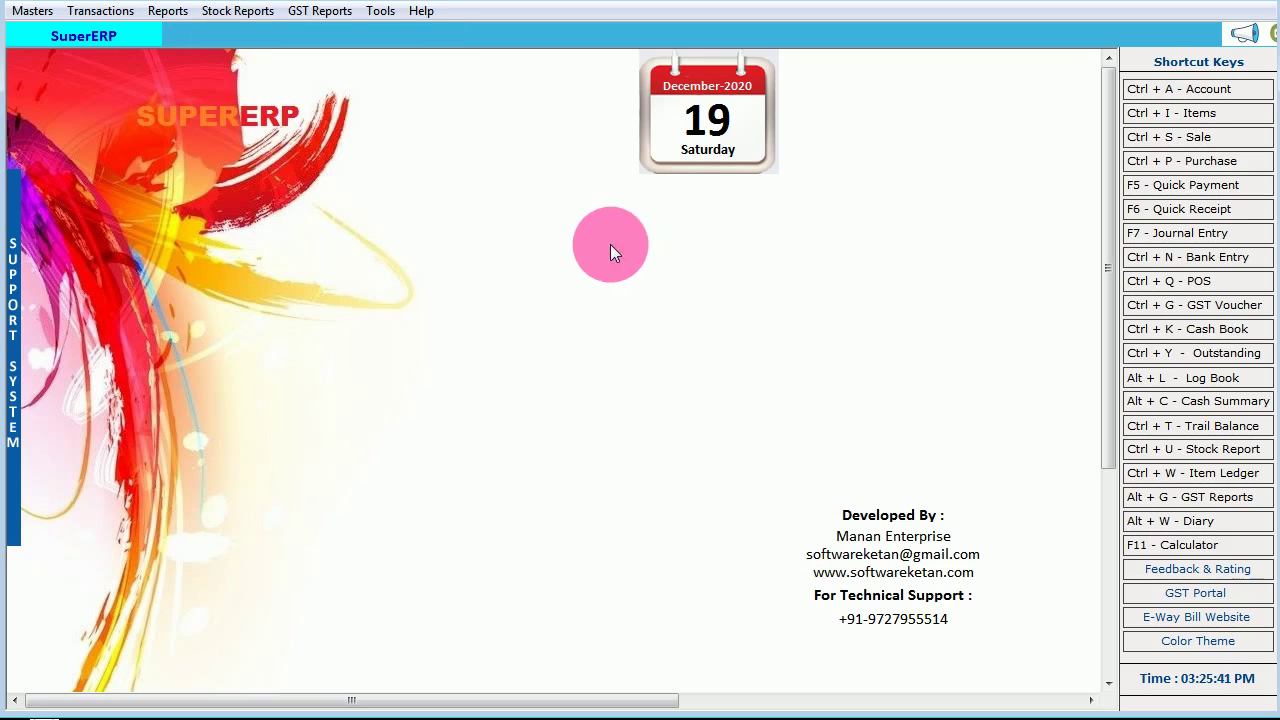
left_click(262, 14)
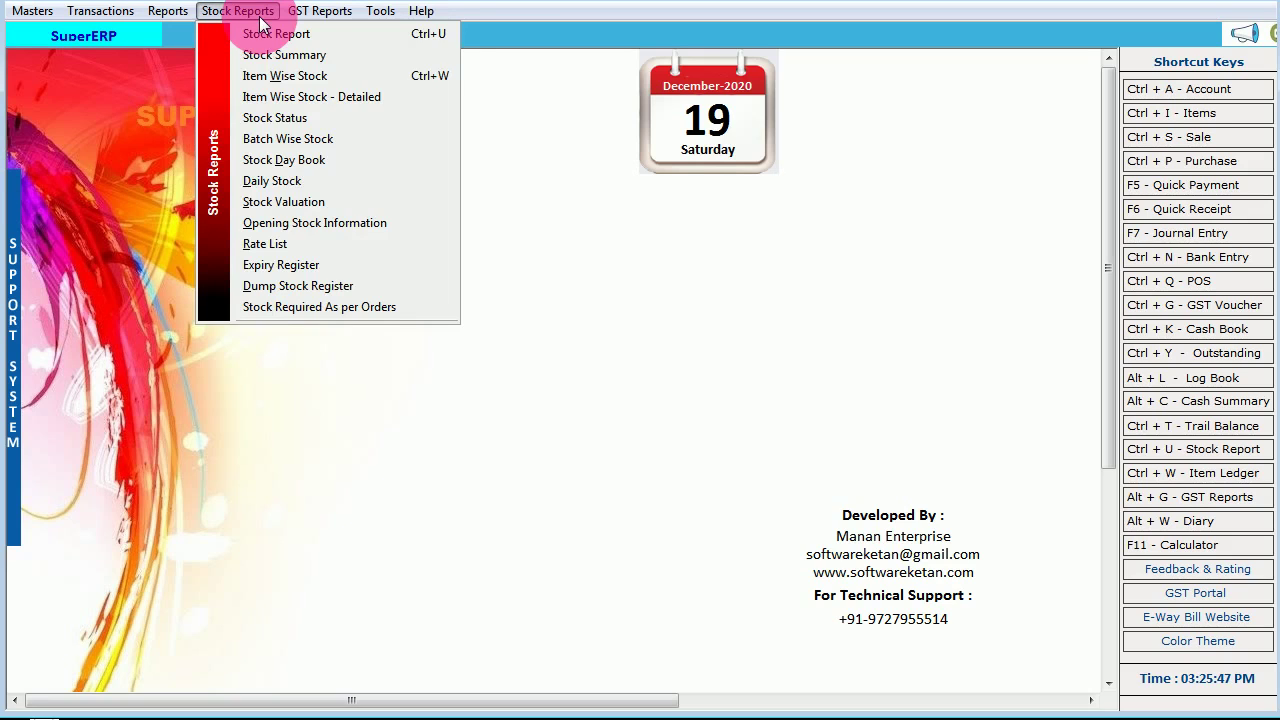
Run the GSTR-3B report for 19-12-2020, look over its supply and ITC sections, and close it
mouse_move(326, 14)
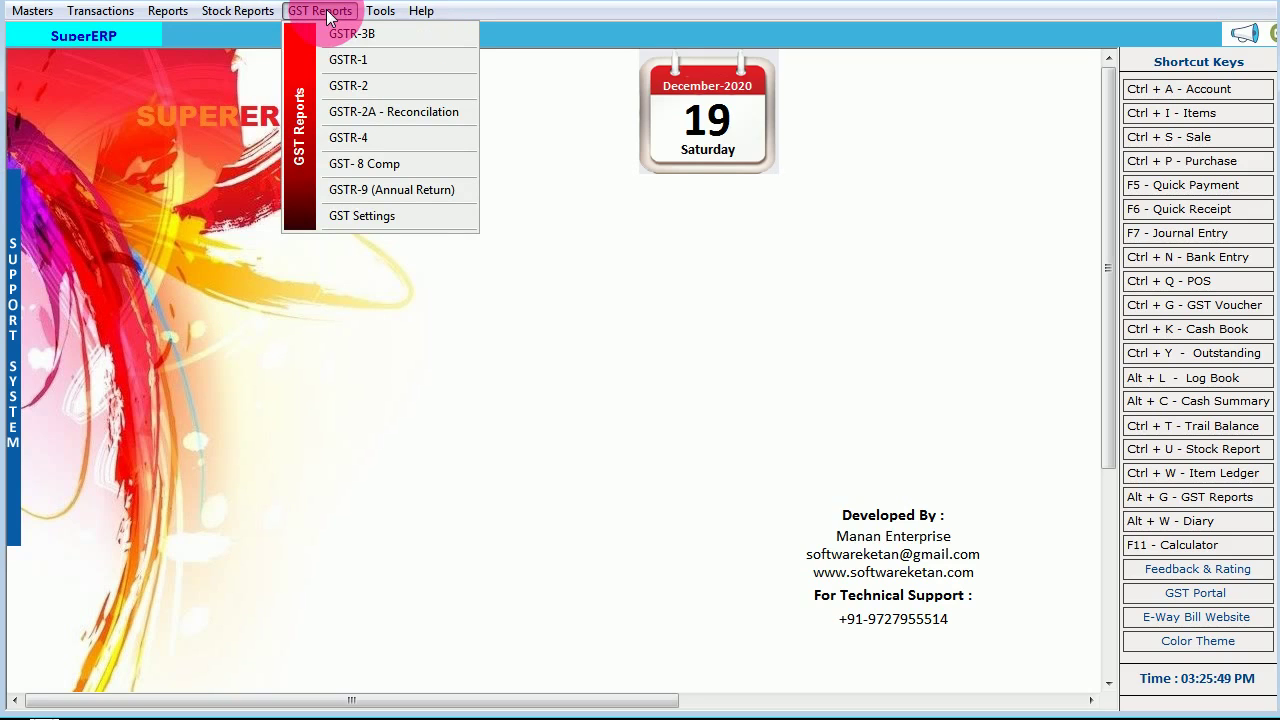
left_click(352, 35)
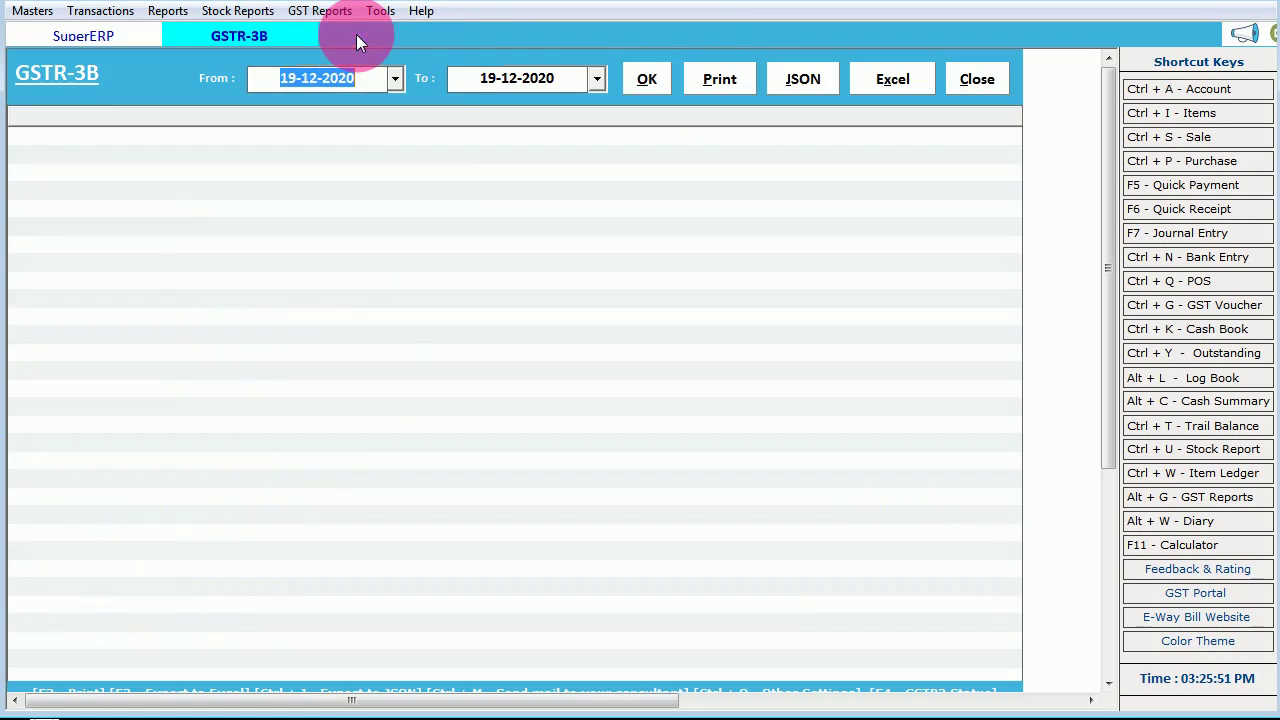
left_click(652, 82)
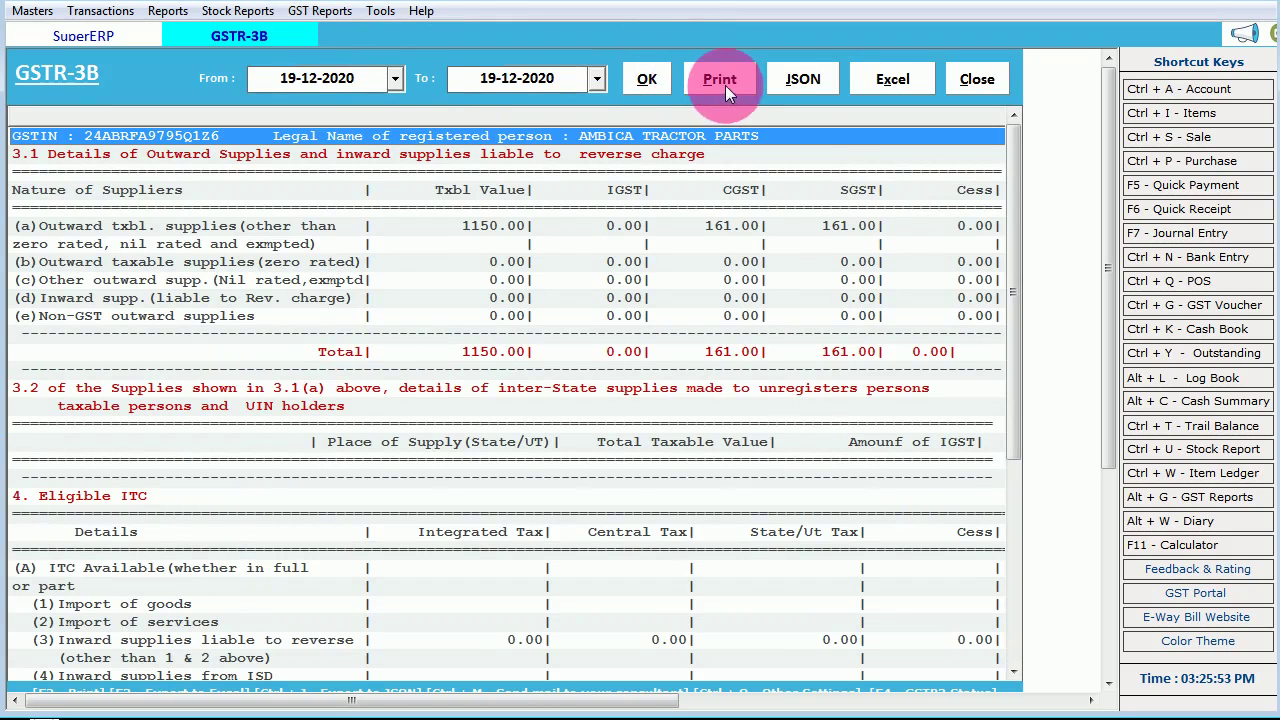
left_click(975, 79)
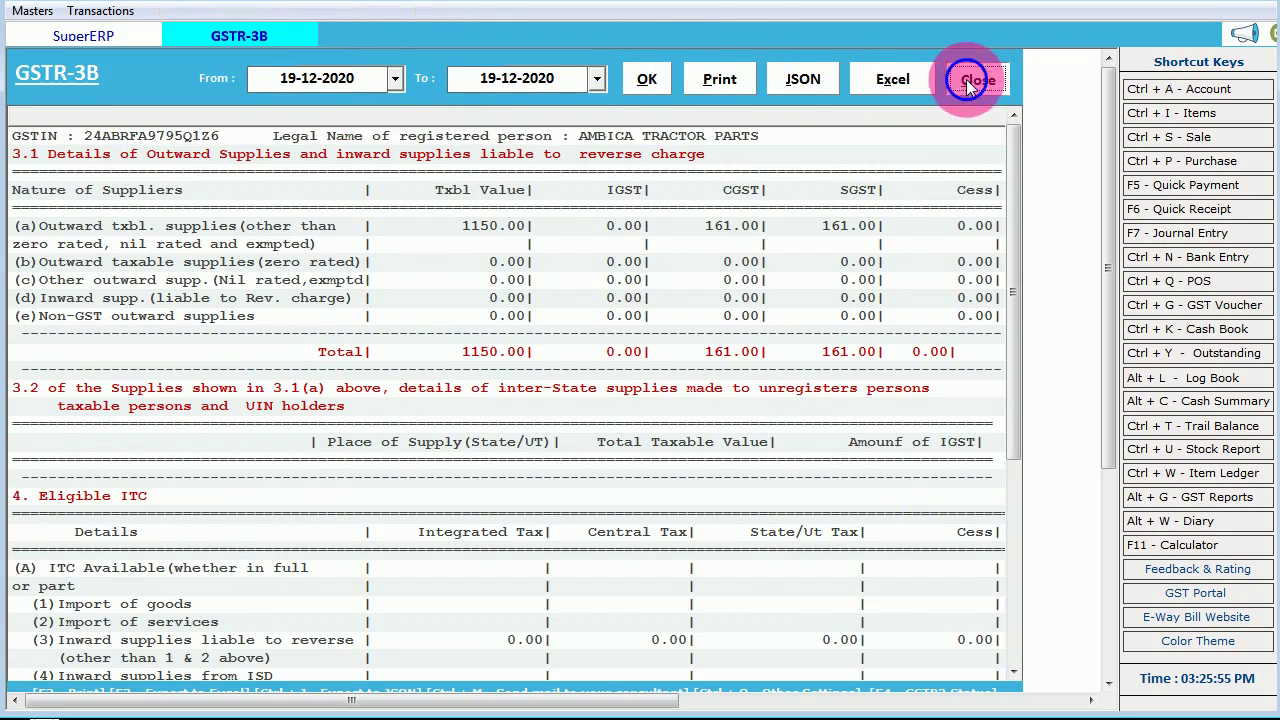
Generate the GSTR-1 Excel work file for December, covering 01-12-2020 to 31-12-2020
left_click(311, 14)
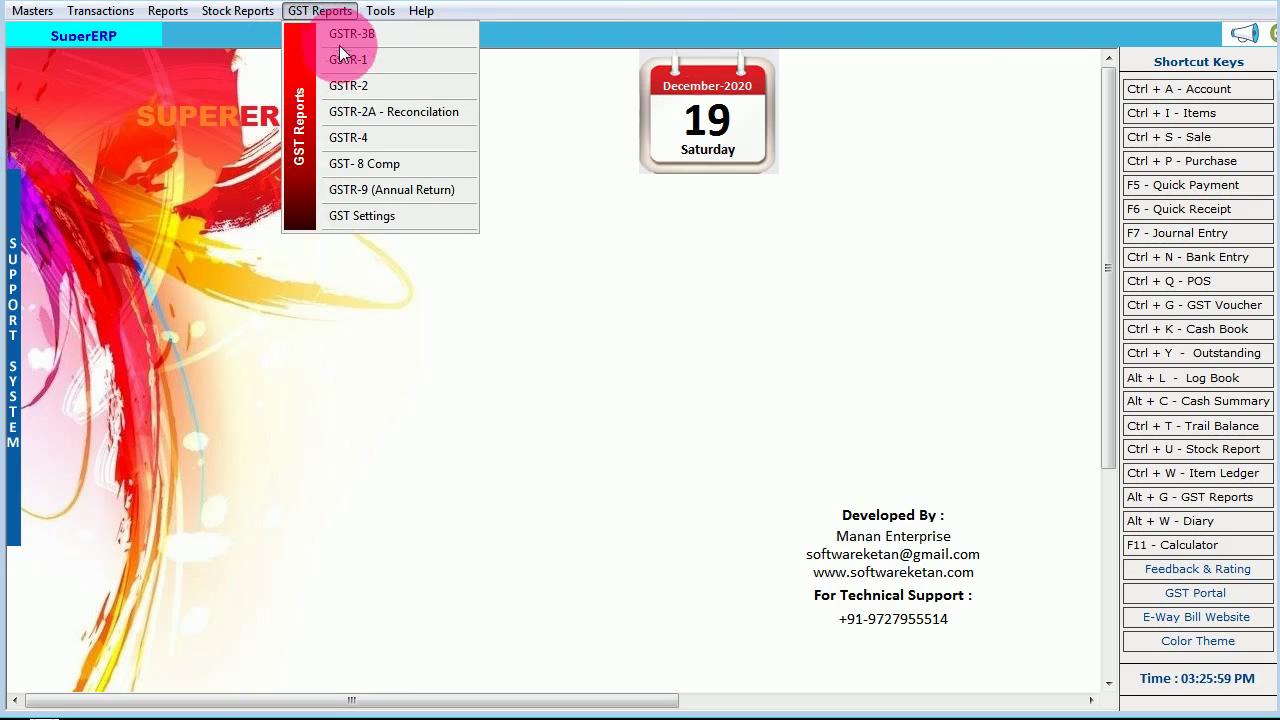
left_click(392, 60)
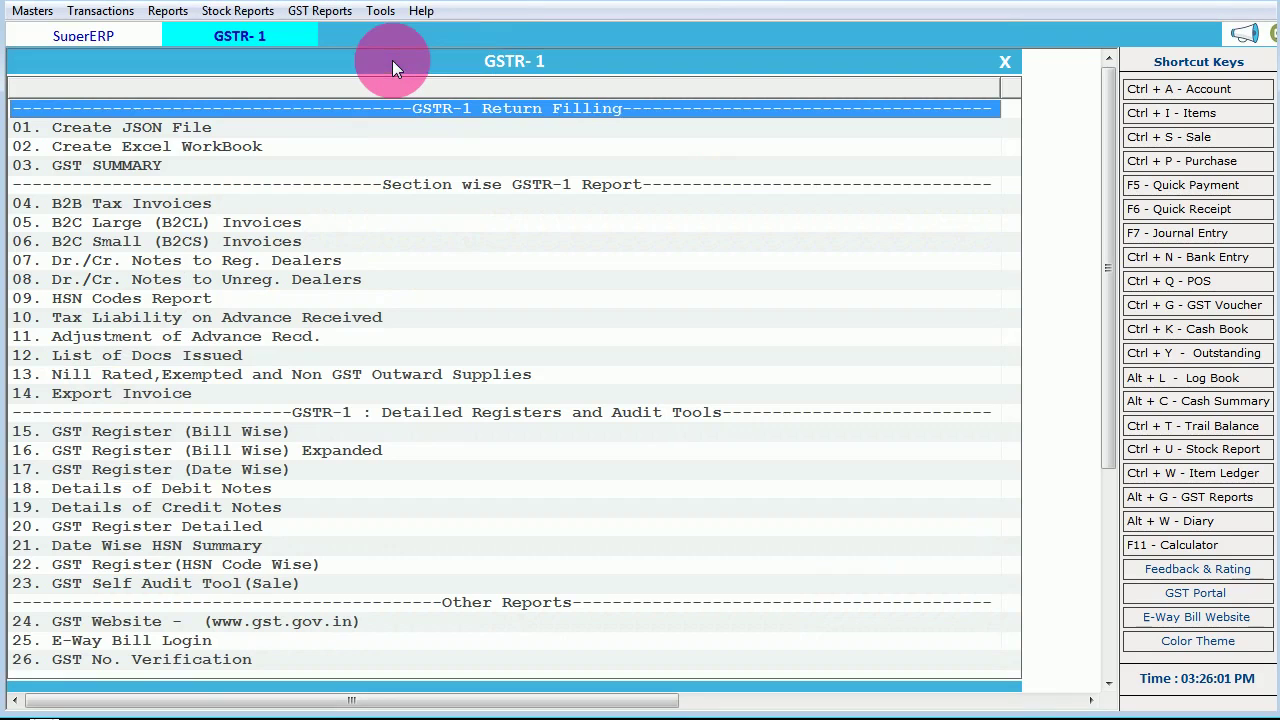
left_click(130, 150)
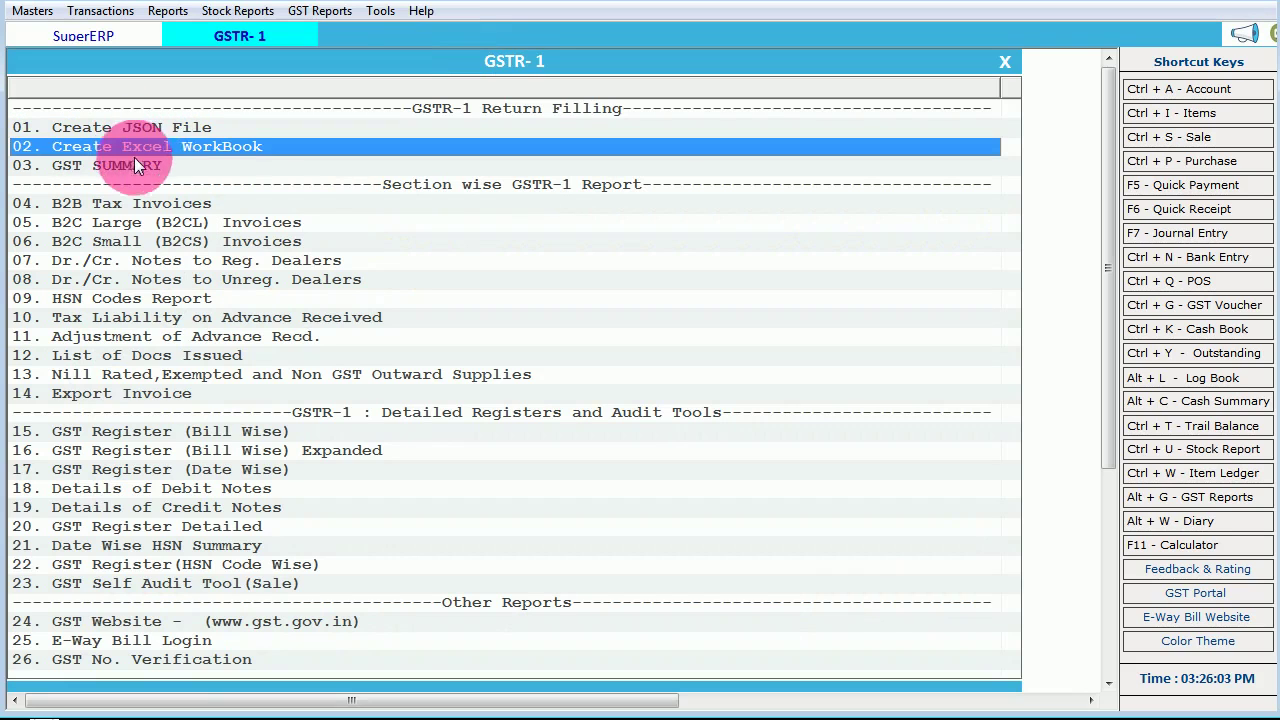
double_click(173, 149)
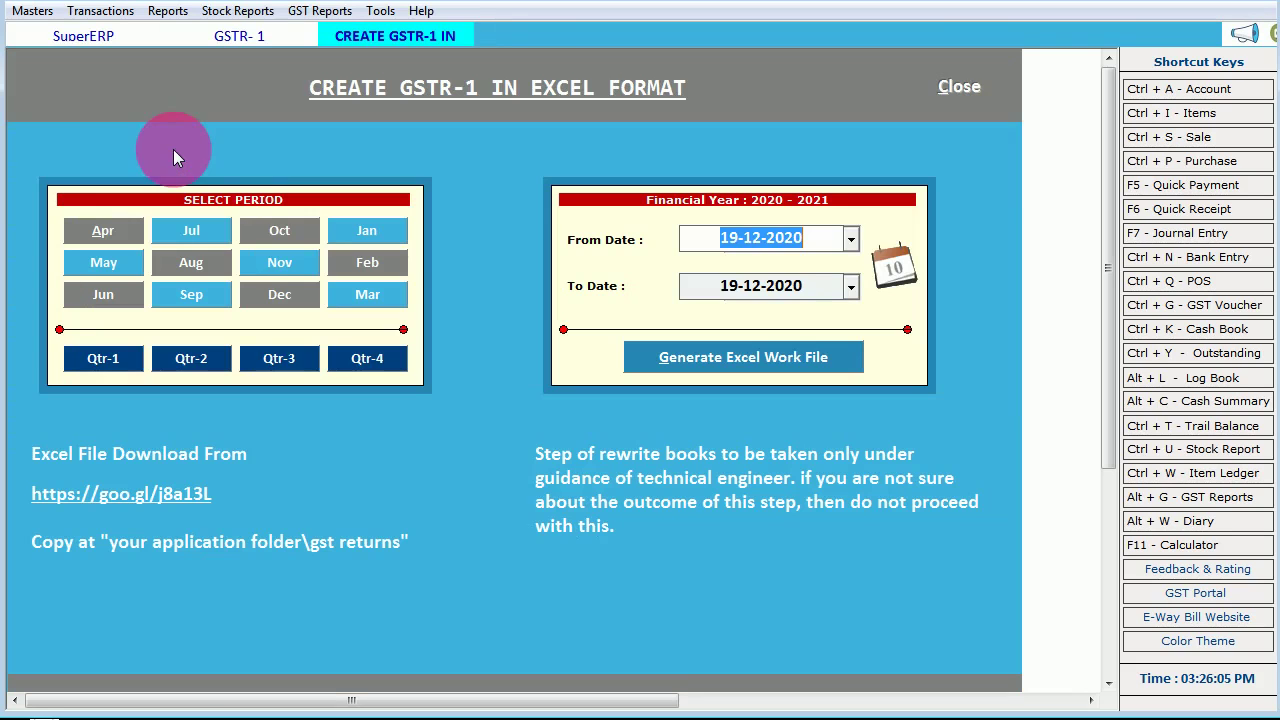
left_click(281, 300)
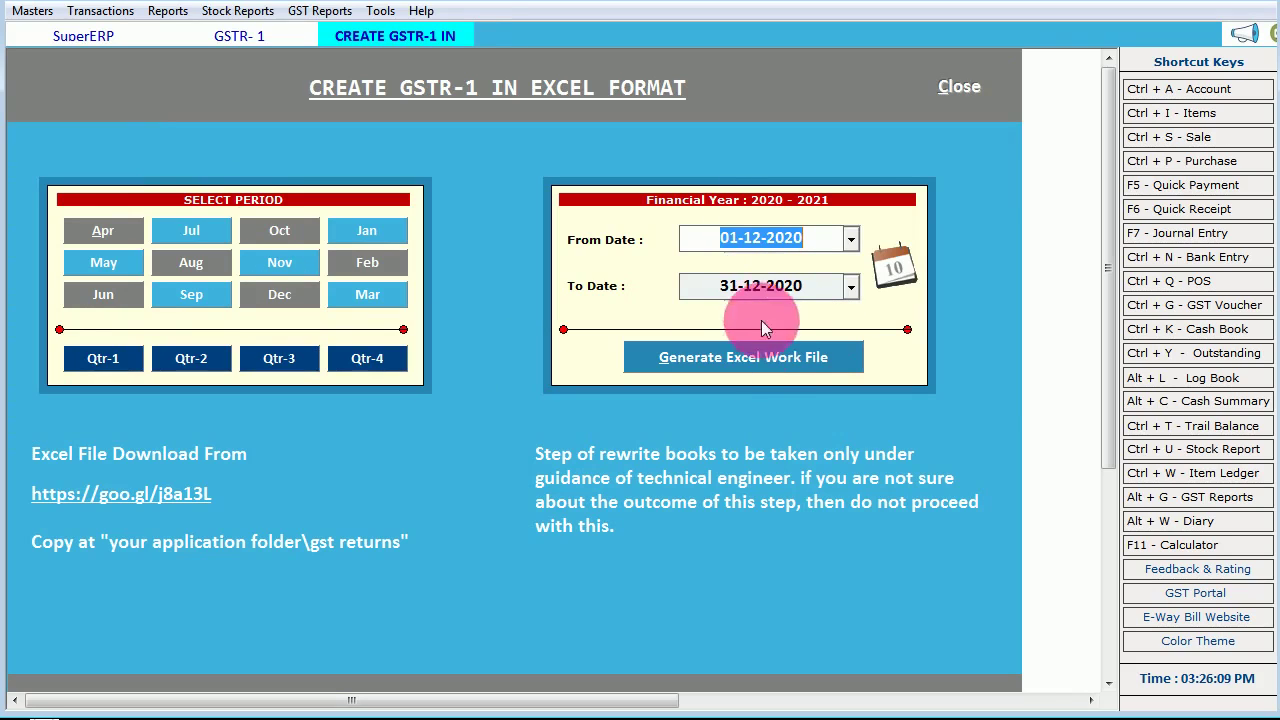
left_click(717, 359)
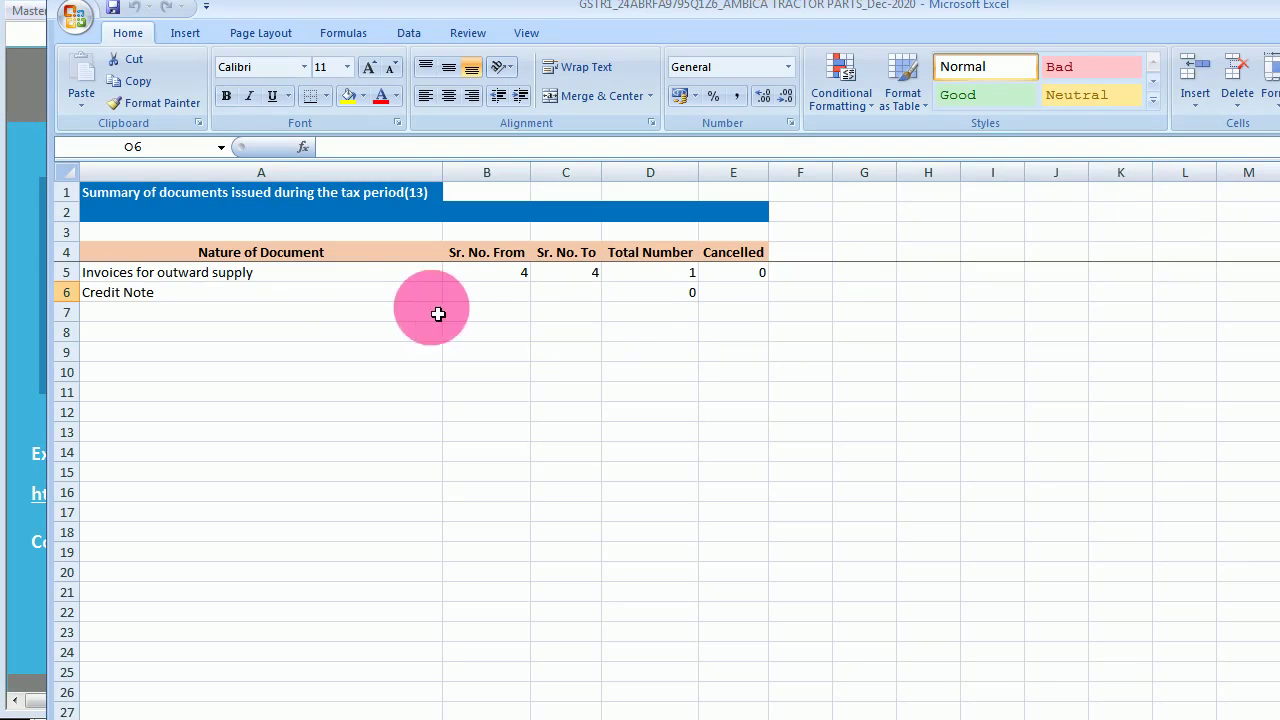
Browse the section sheets of the exported Excel workbook, including b2csa, cdnr, cdnra, cdnur, cdnura, ata and exemp
left_click(438, 314)
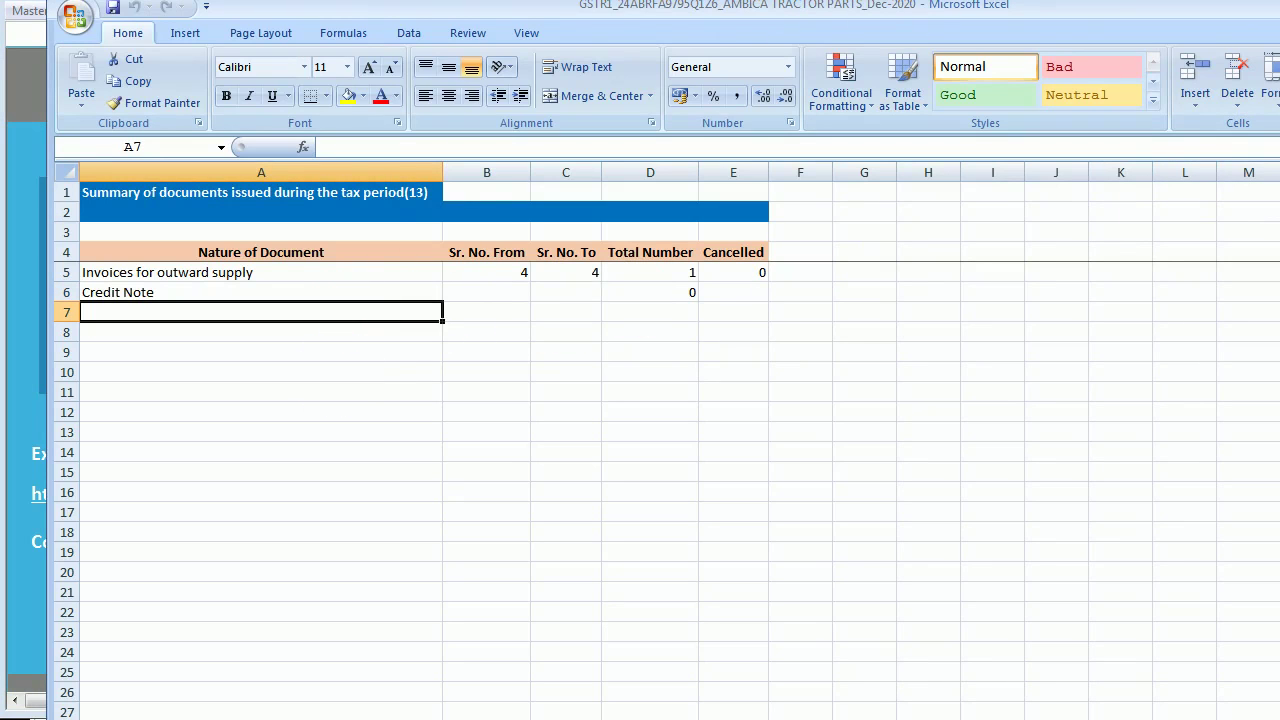
left_click(1247, 55)
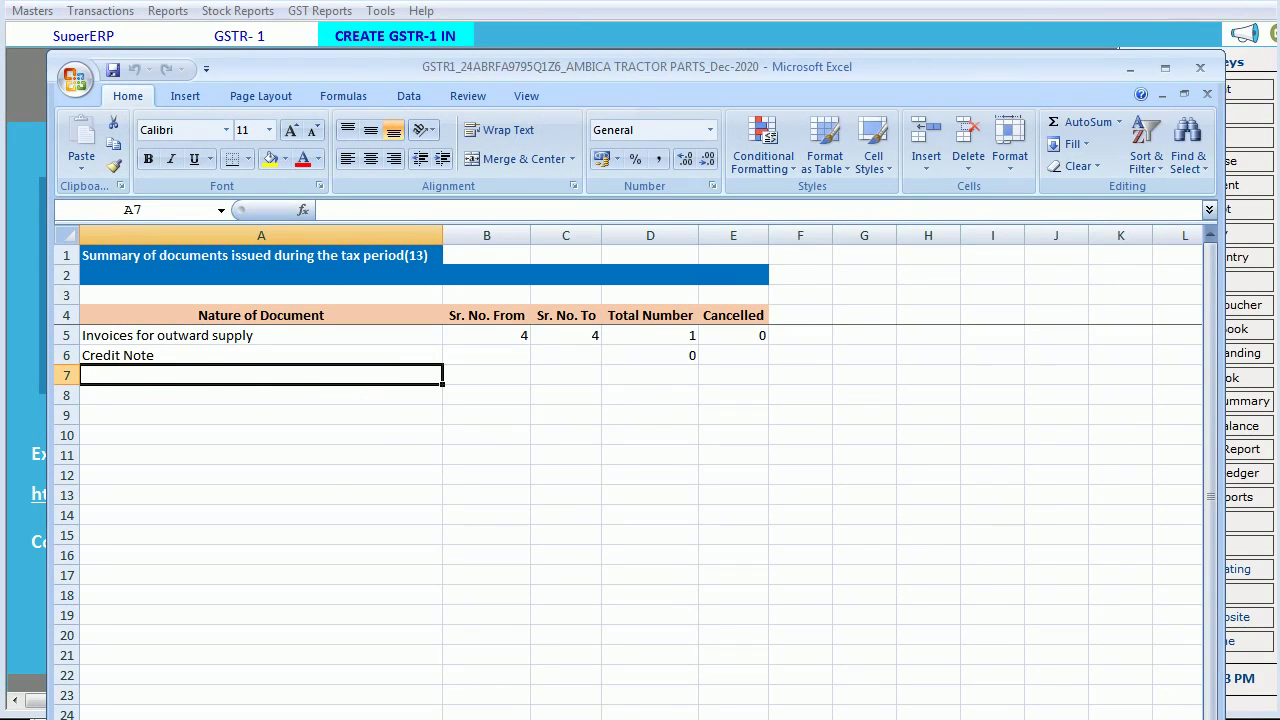
left_click(193, 649)
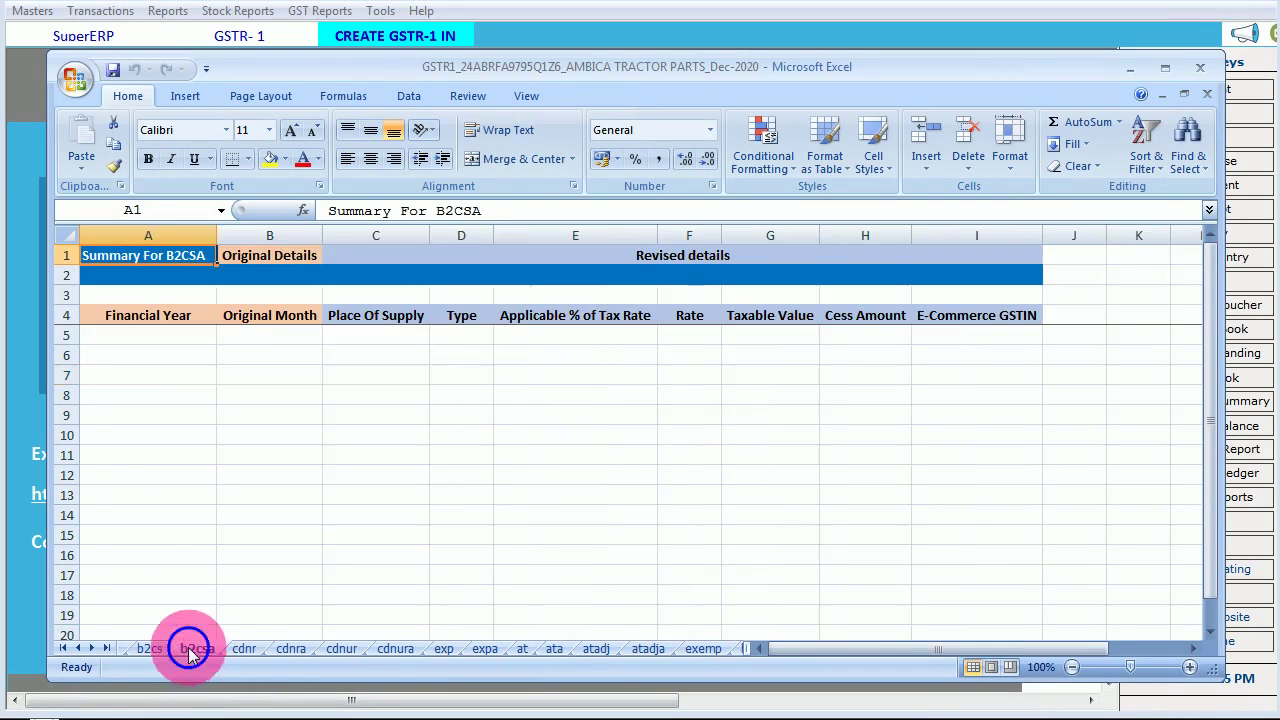
left_click(243, 649)
left_click(289, 649)
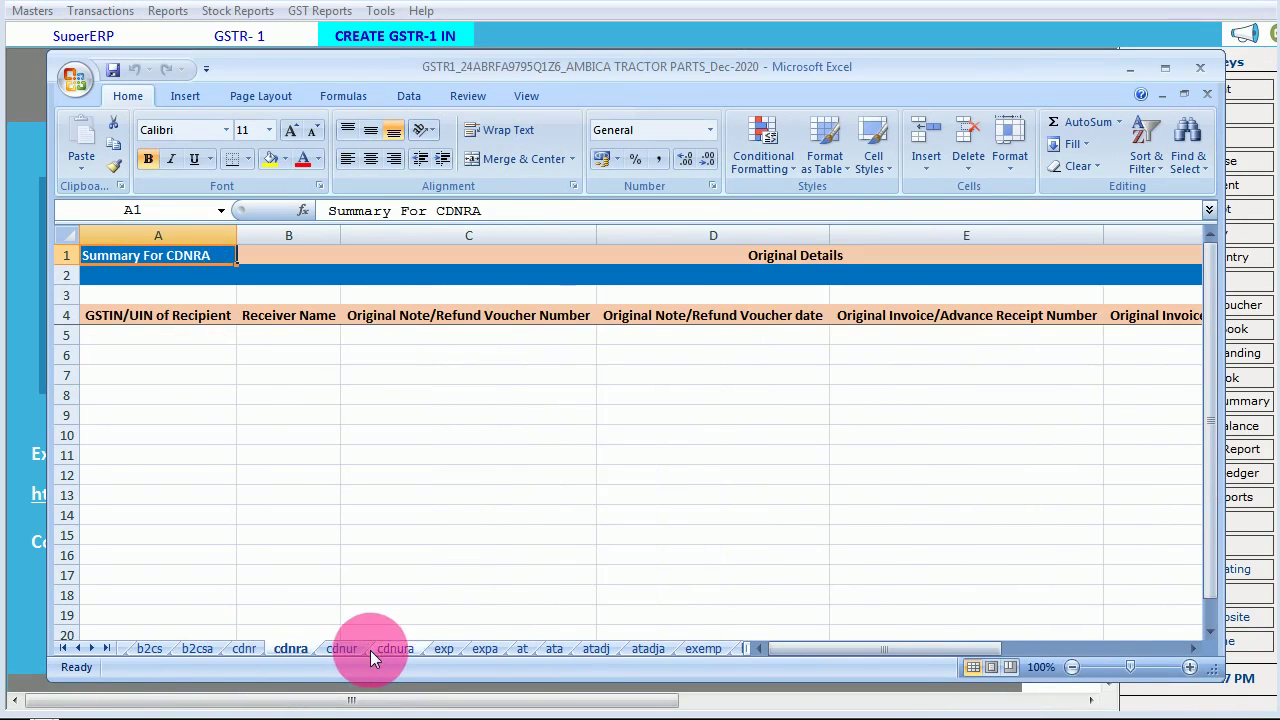
left_click(352, 649)
left_click(400, 649)
left_click(527, 649)
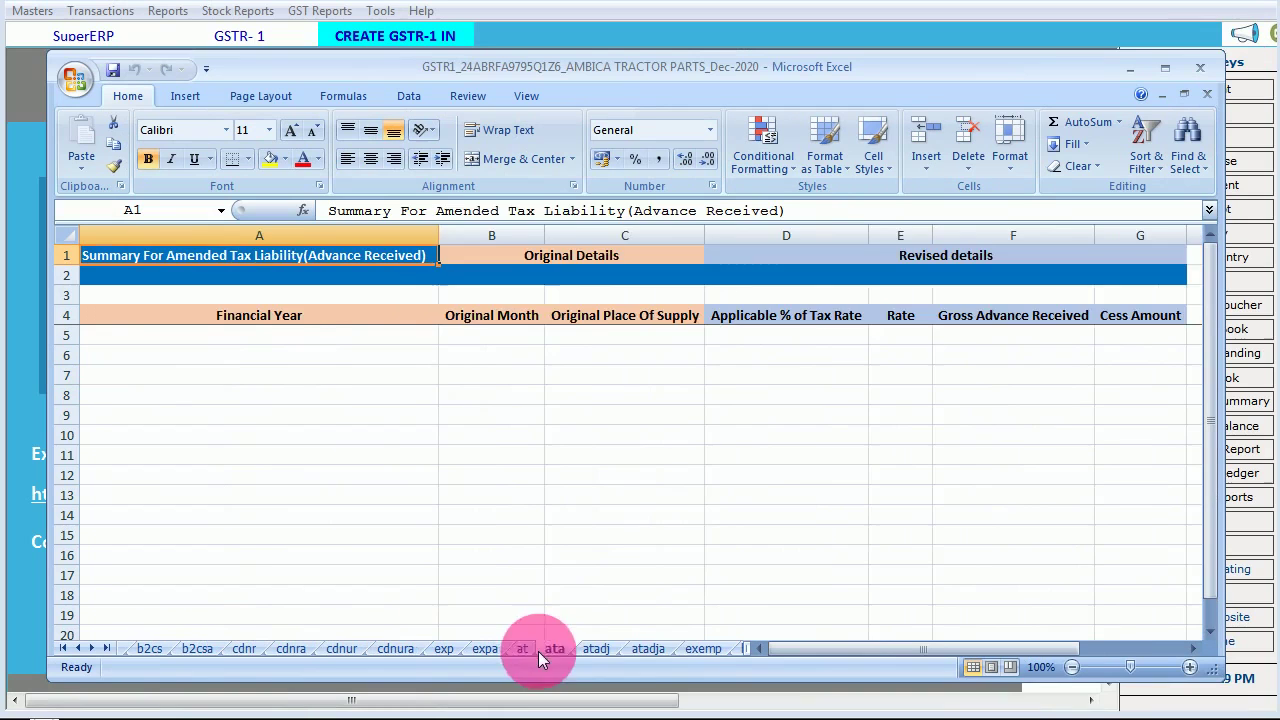
left_click(703, 649)
Examine the item row on the workbook's hsn sheet, including its description, and close the workbook
left_click(737, 649)
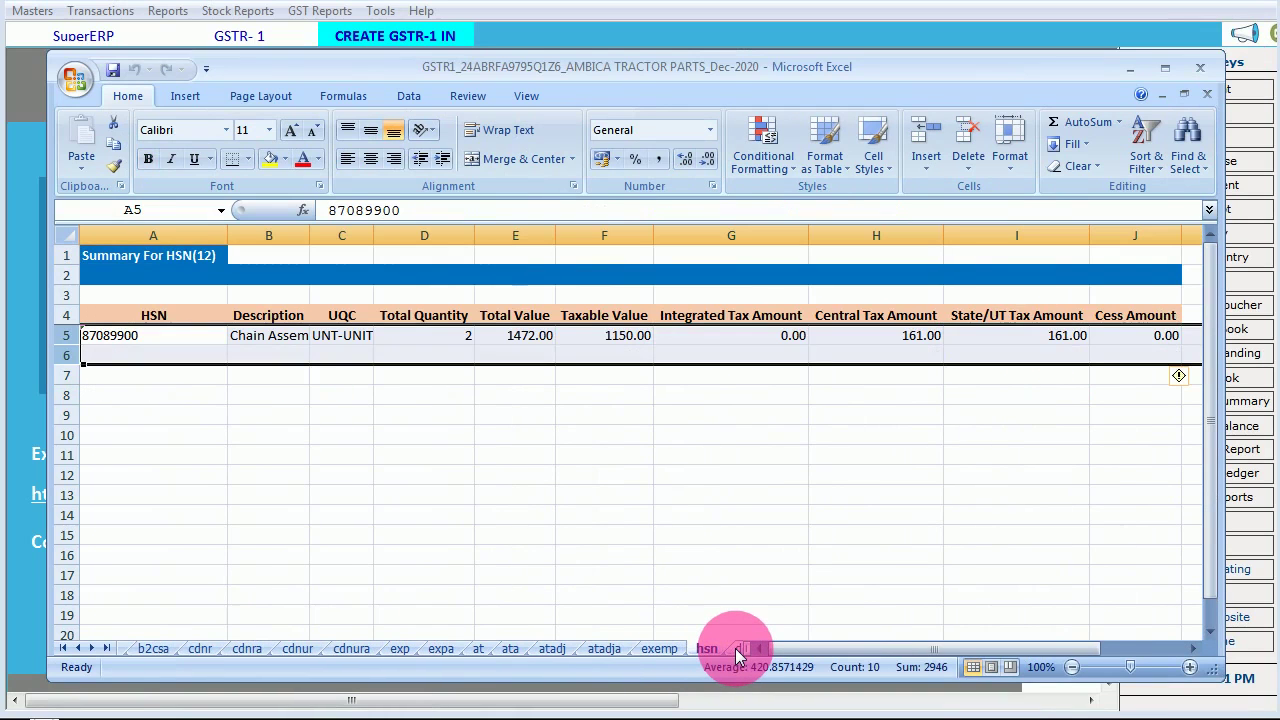
left_click(437, 394)
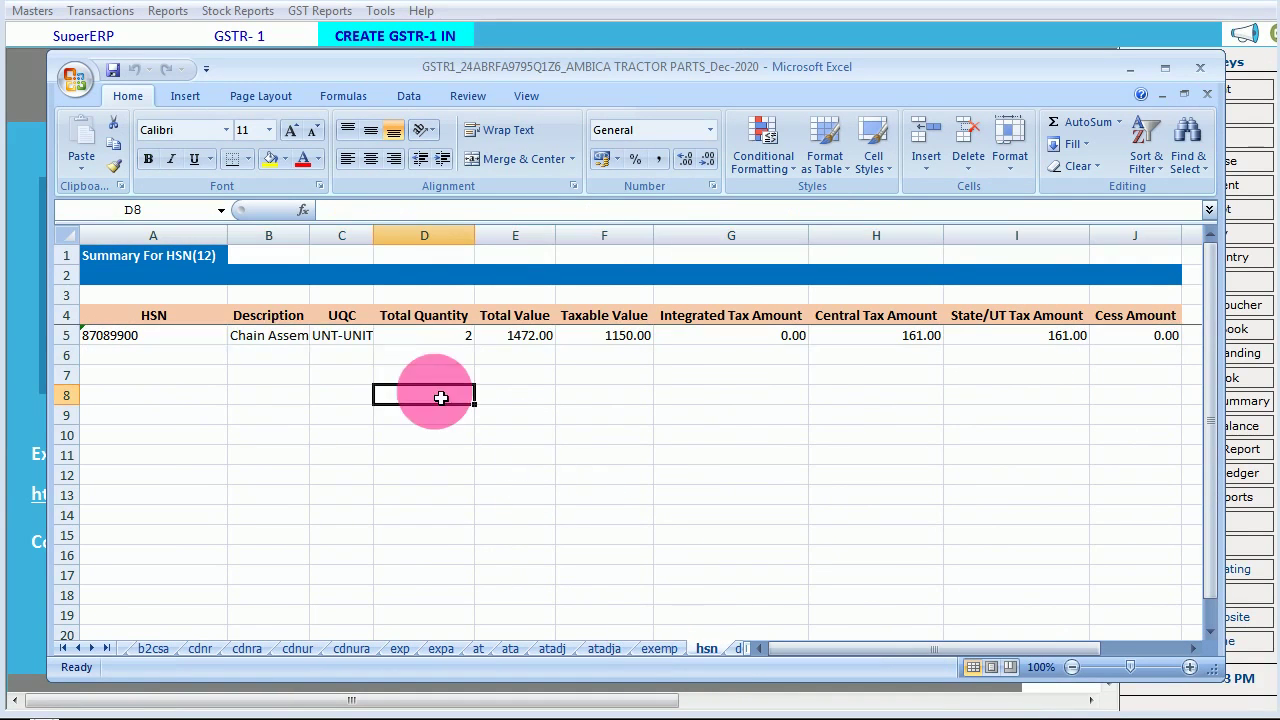
left_click(258, 338)
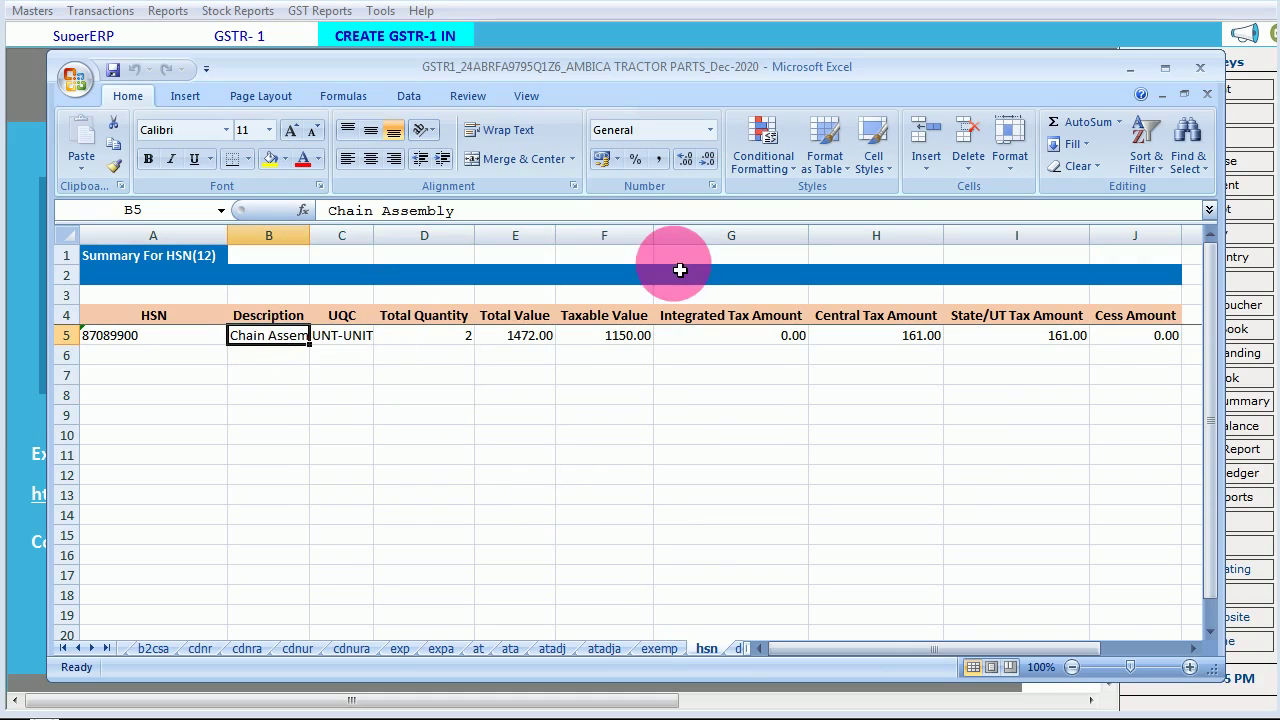
left_click(1199, 67)
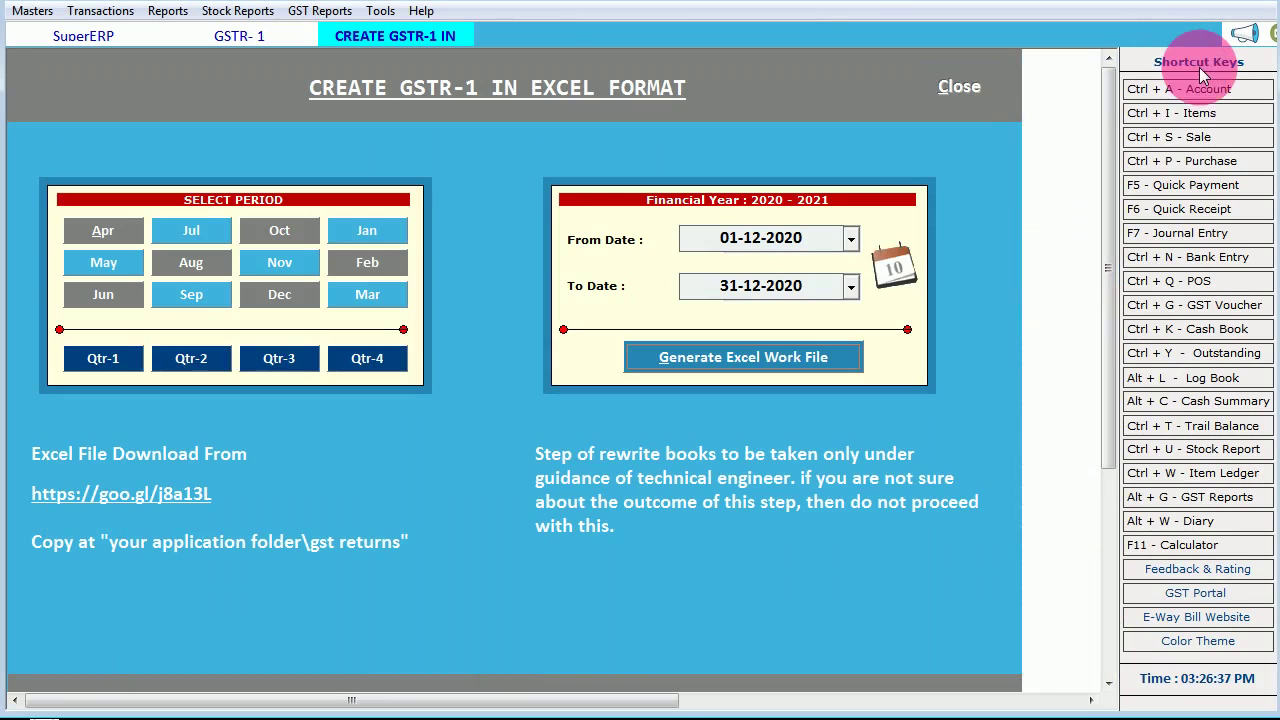
Close the GSTR-1 Excel export form and the GSTR-1 list, and look over the available GST return types
left_click(957, 87)
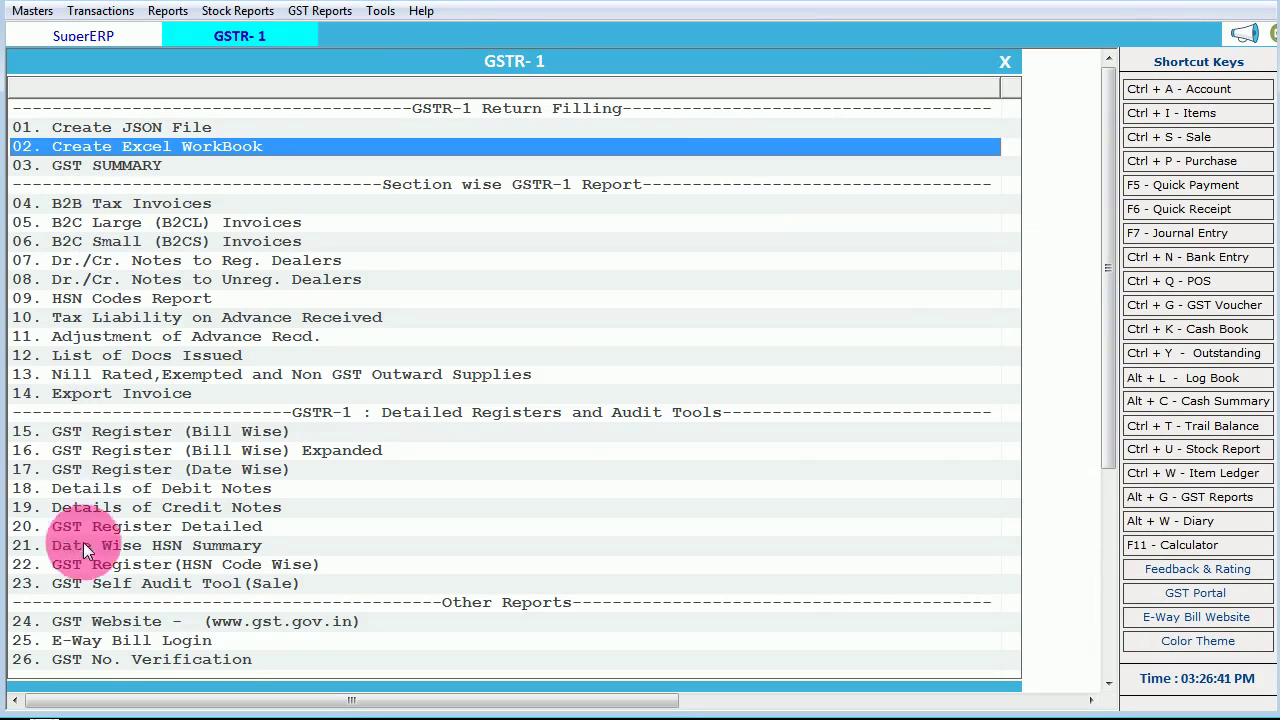
left_click(1008, 61)
left_click(325, 12)
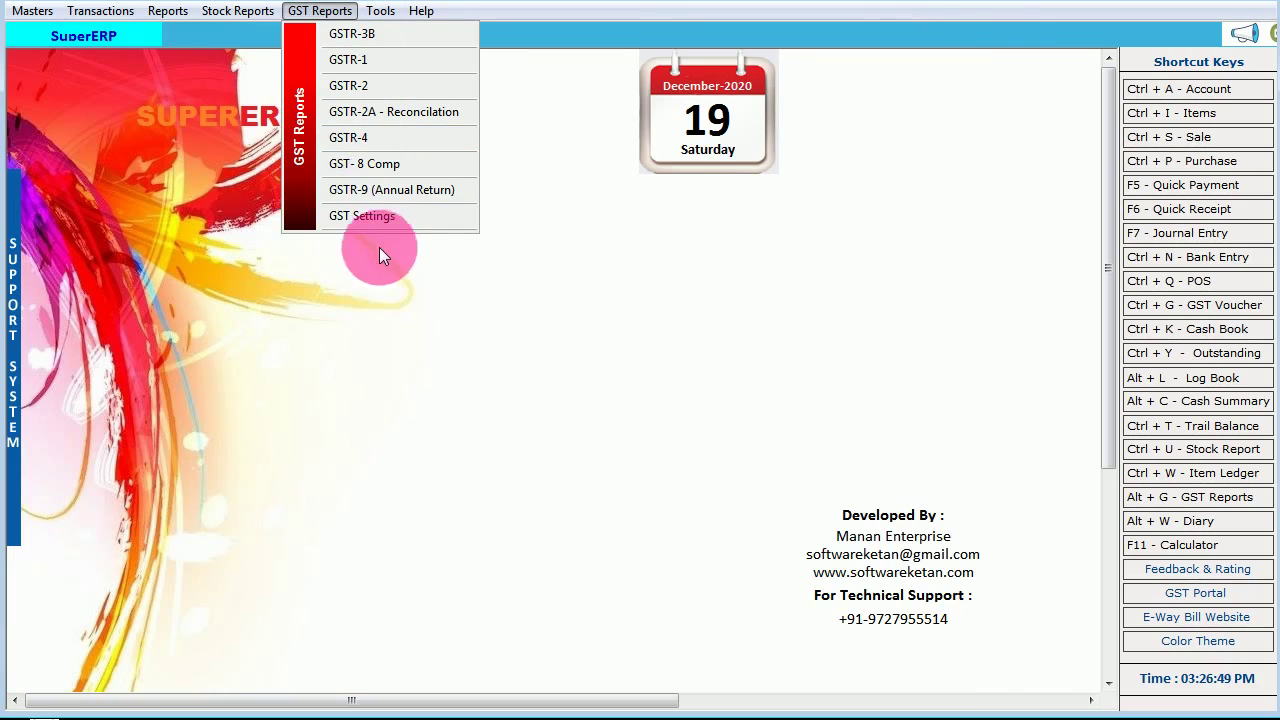
left_click(611, 266)
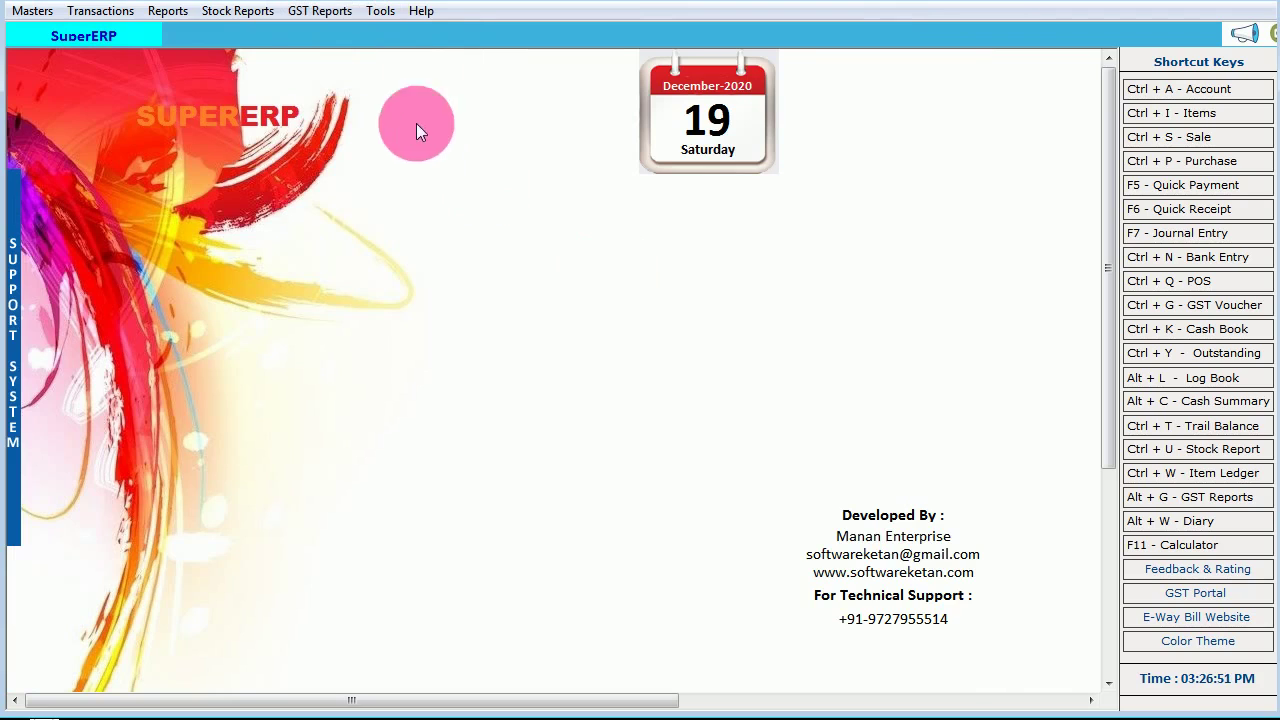
In the stock options, choose Warn me for items going negative in sales at entry time
left_click(380, 14)
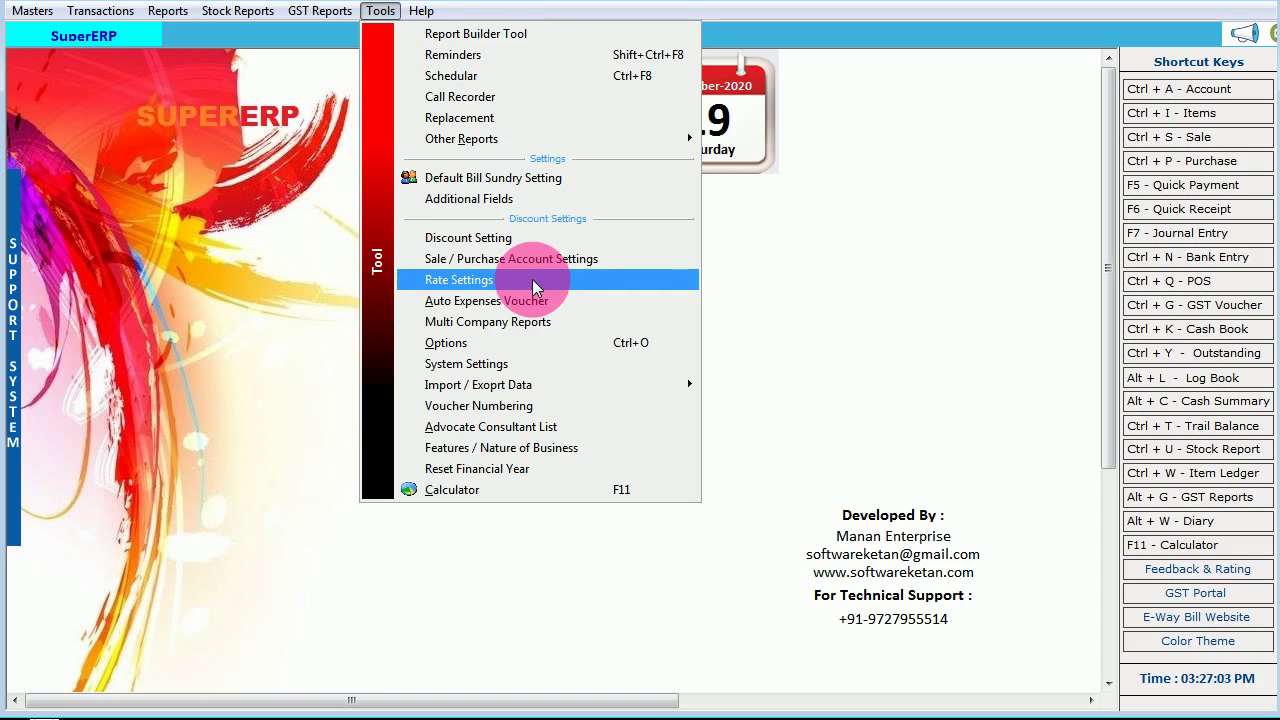
left_click(548, 342)
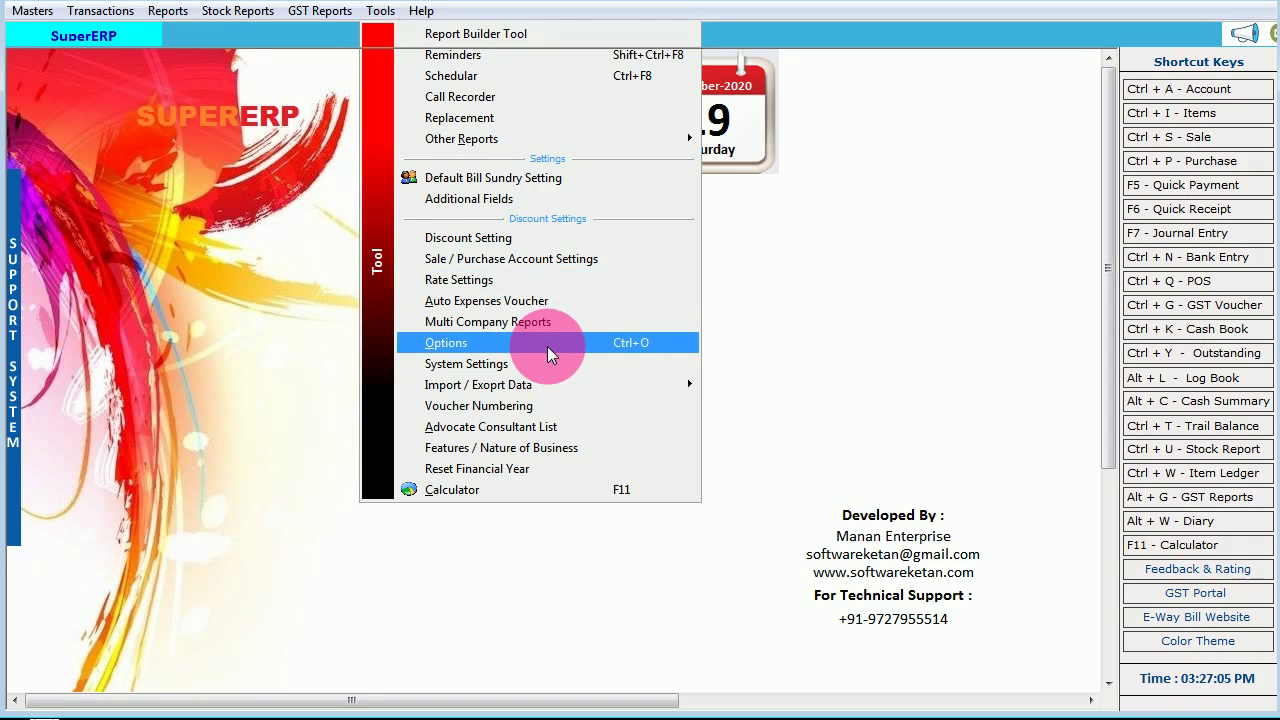
left_click(62, 287)
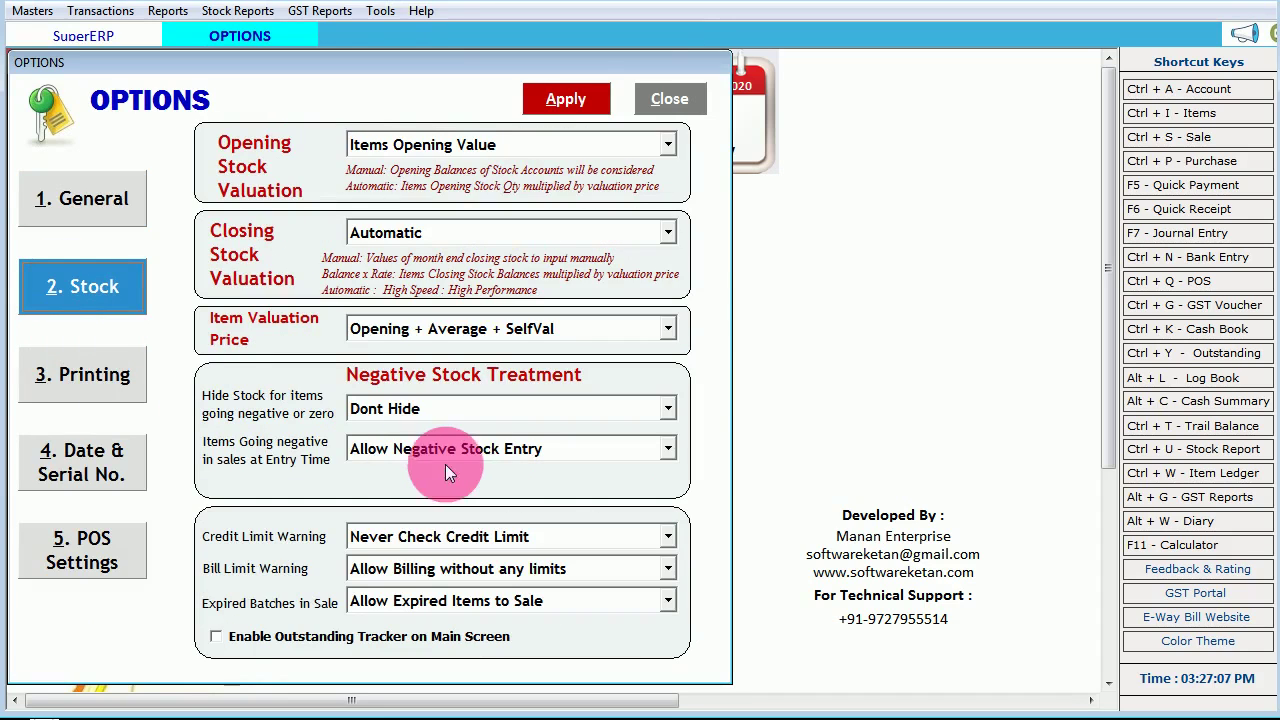
left_click(468, 449)
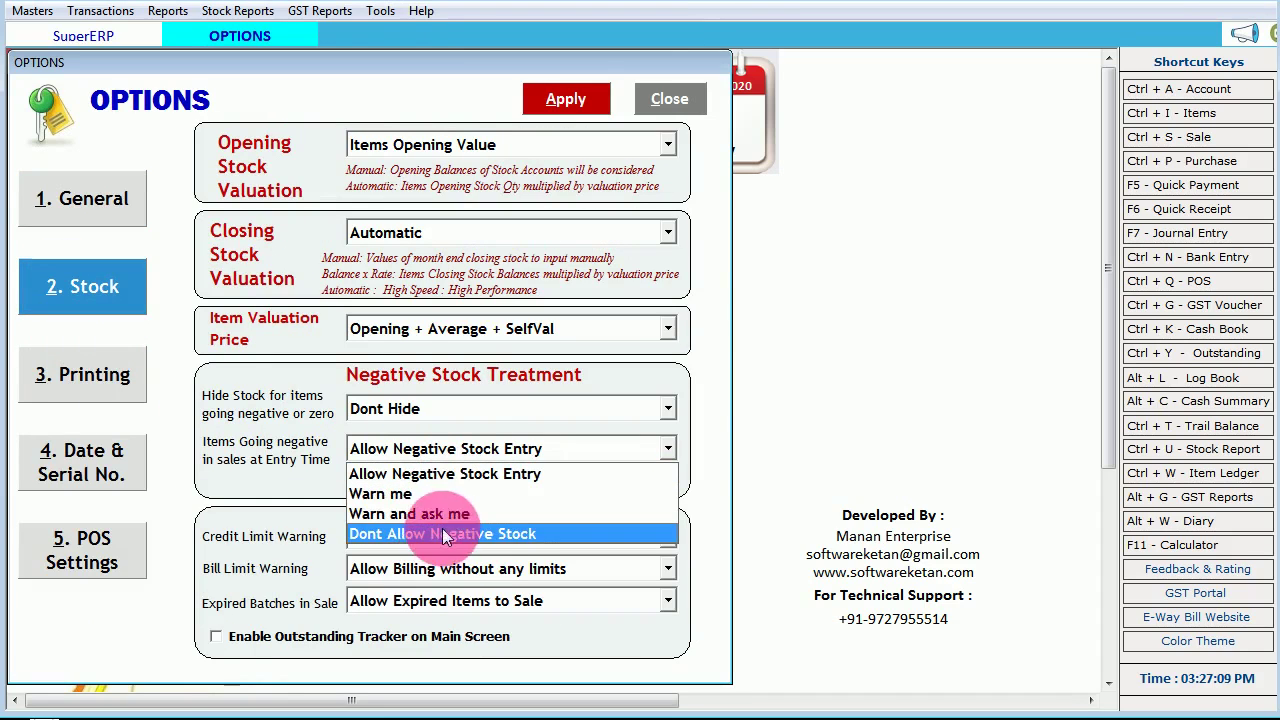
left_click(440, 493)
Check the available choices for the credit limit warning and the closing stock valuation
left_click(480, 537)
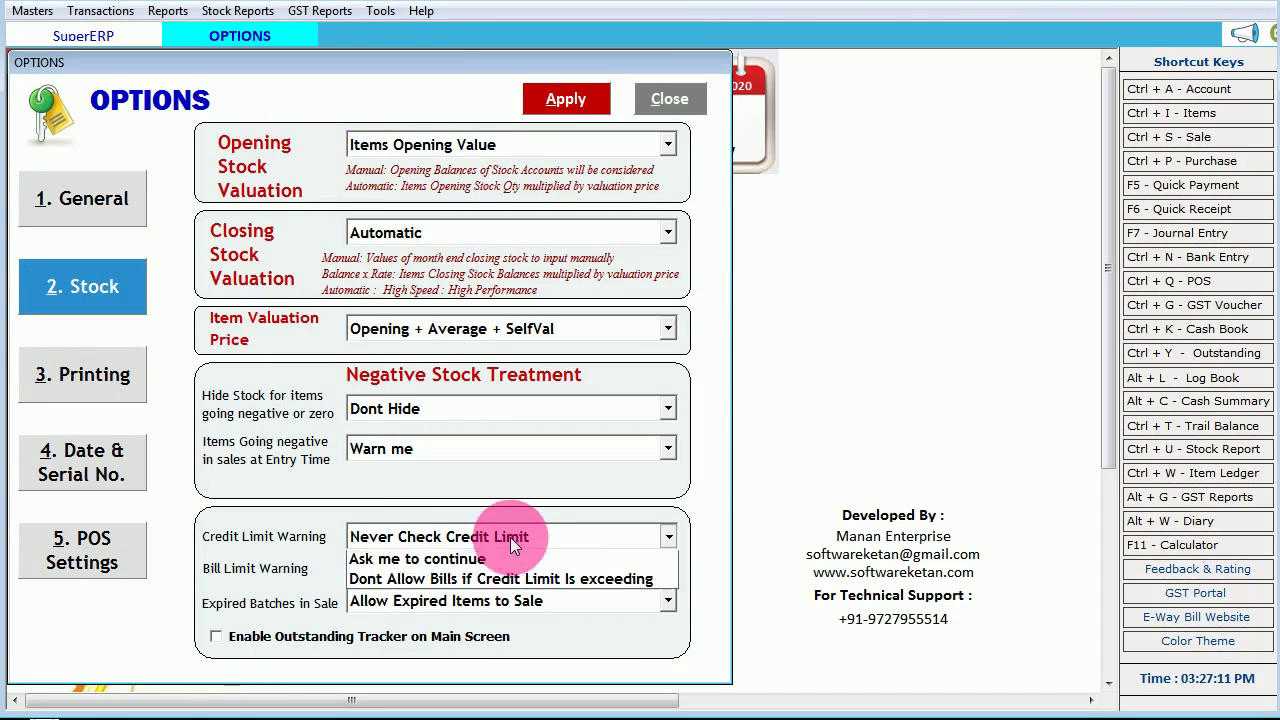
left_click(493, 632)
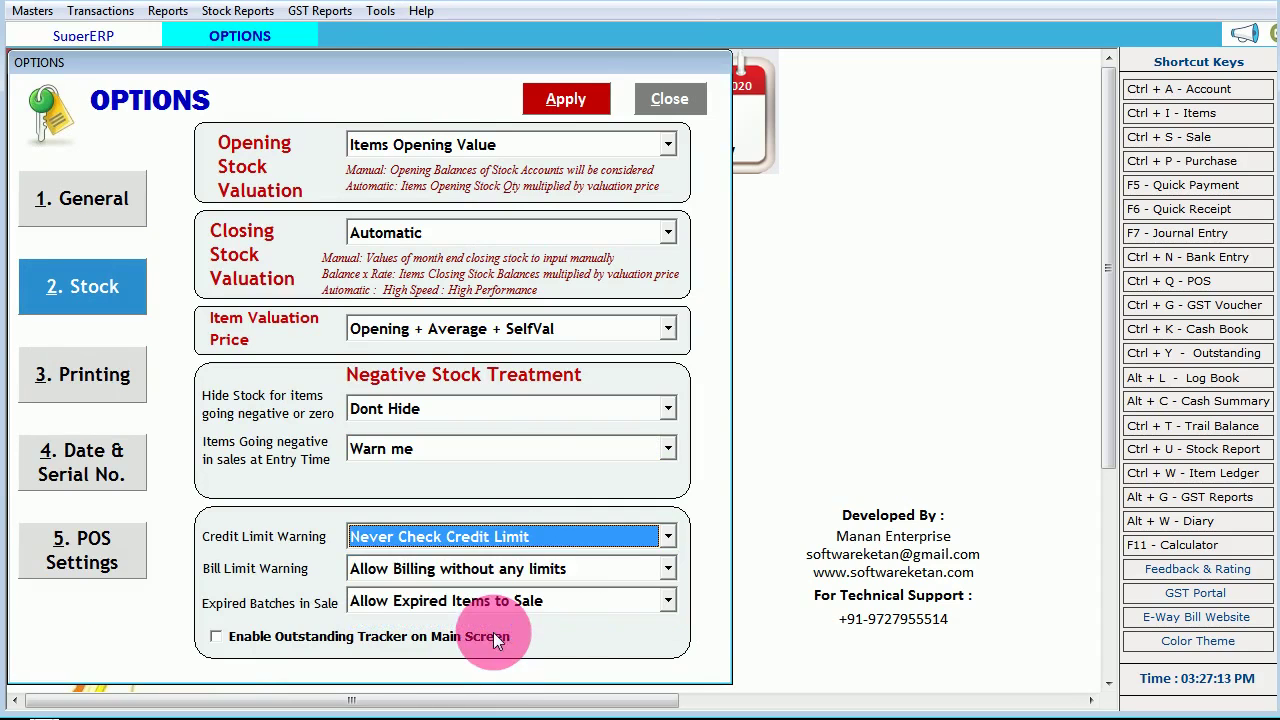
left_click(574, 232)
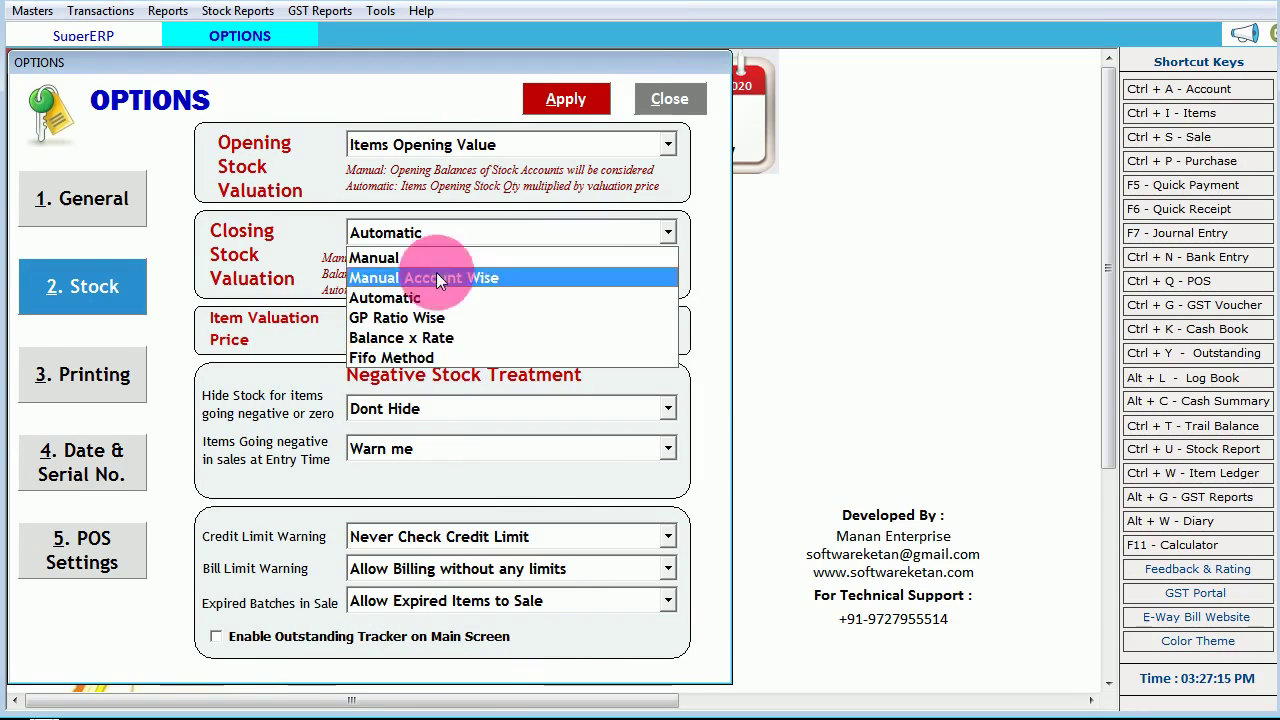
left_click(702, 309)
Look through the item valuation price choices and close the options without applying
left_click(644, 322)
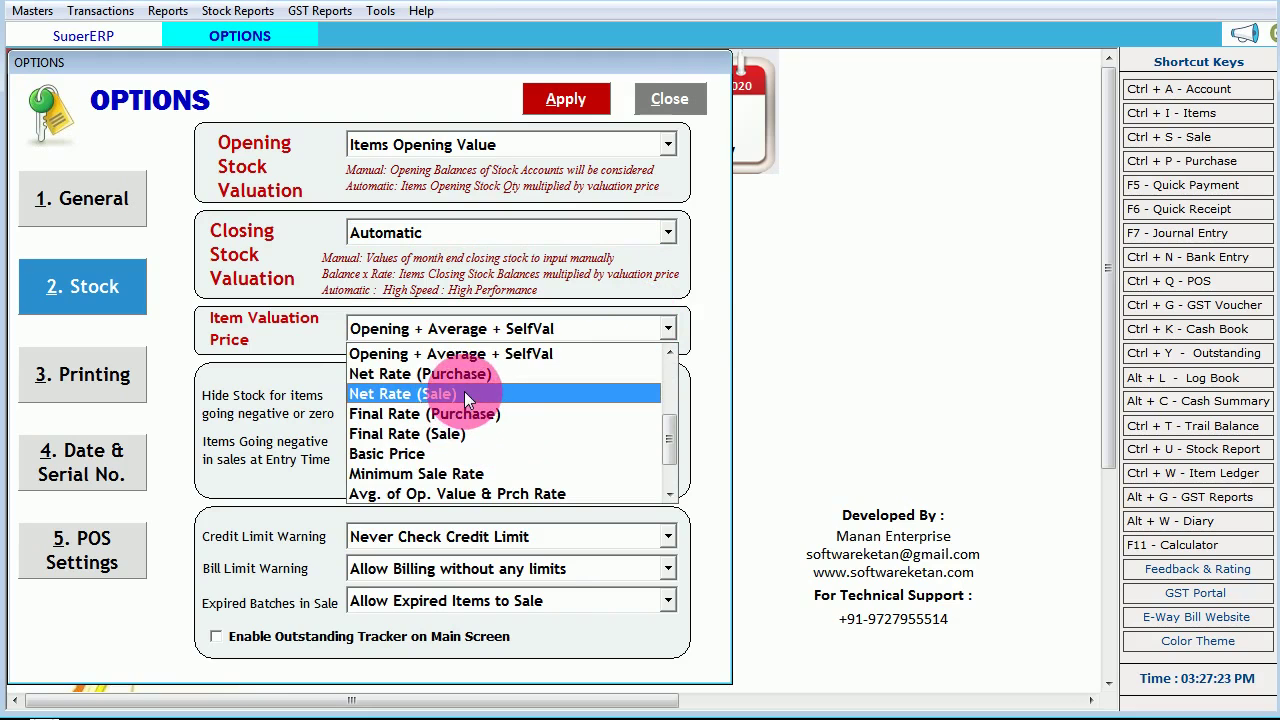
scroll(465, 395, "up", 2)
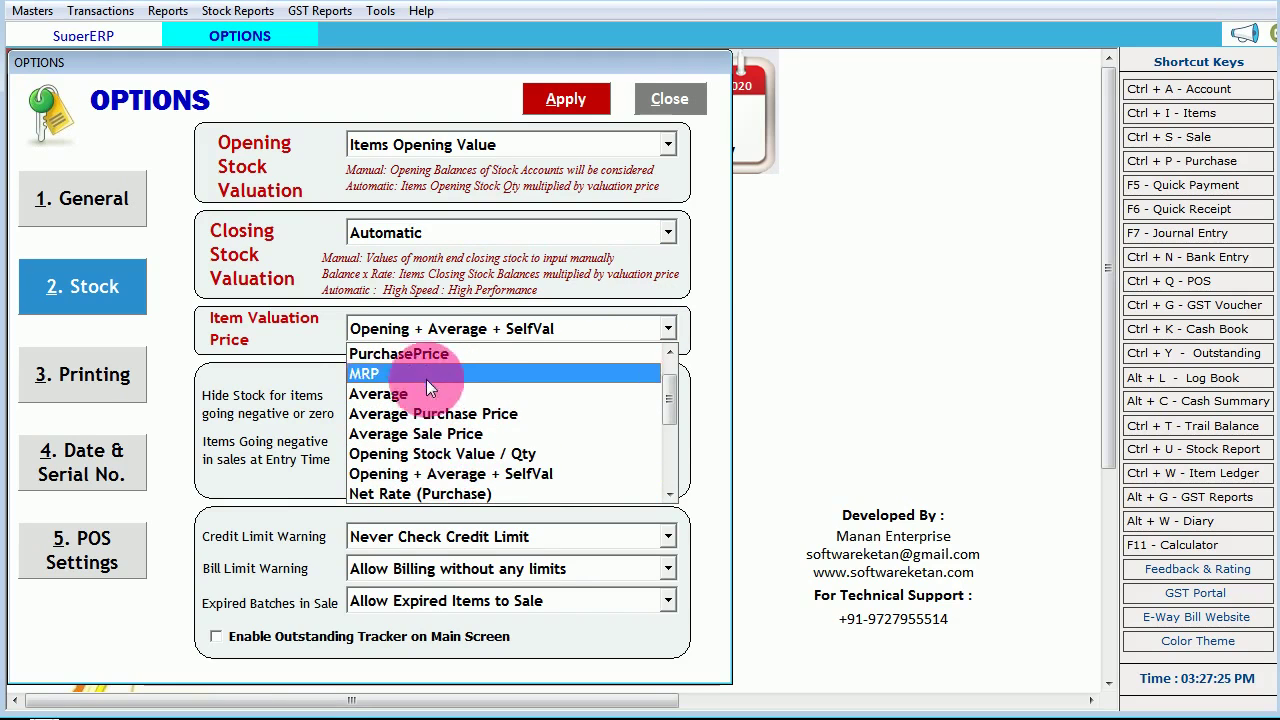
scroll(424, 351, "up", 1)
left_click(834, 298)
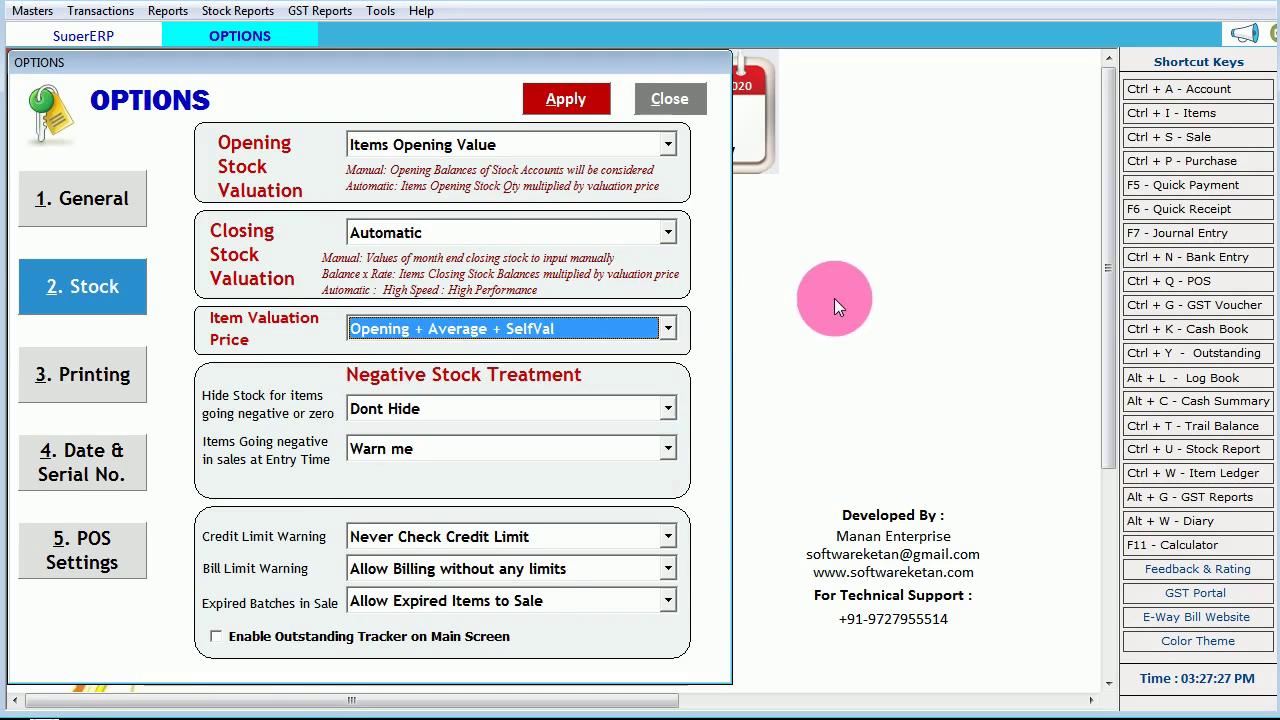
left_click(670, 100)
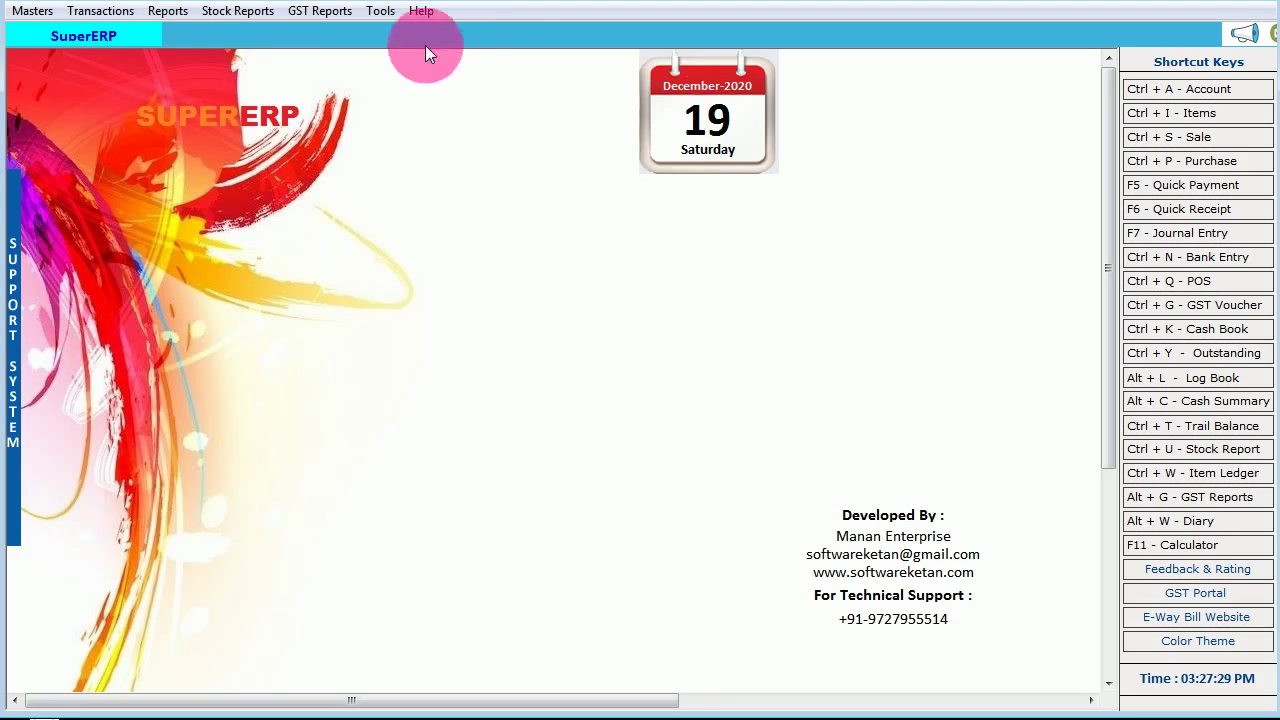
Open the SMS templates, inspect the SMS API integration form and close that form
left_click(381, 11)
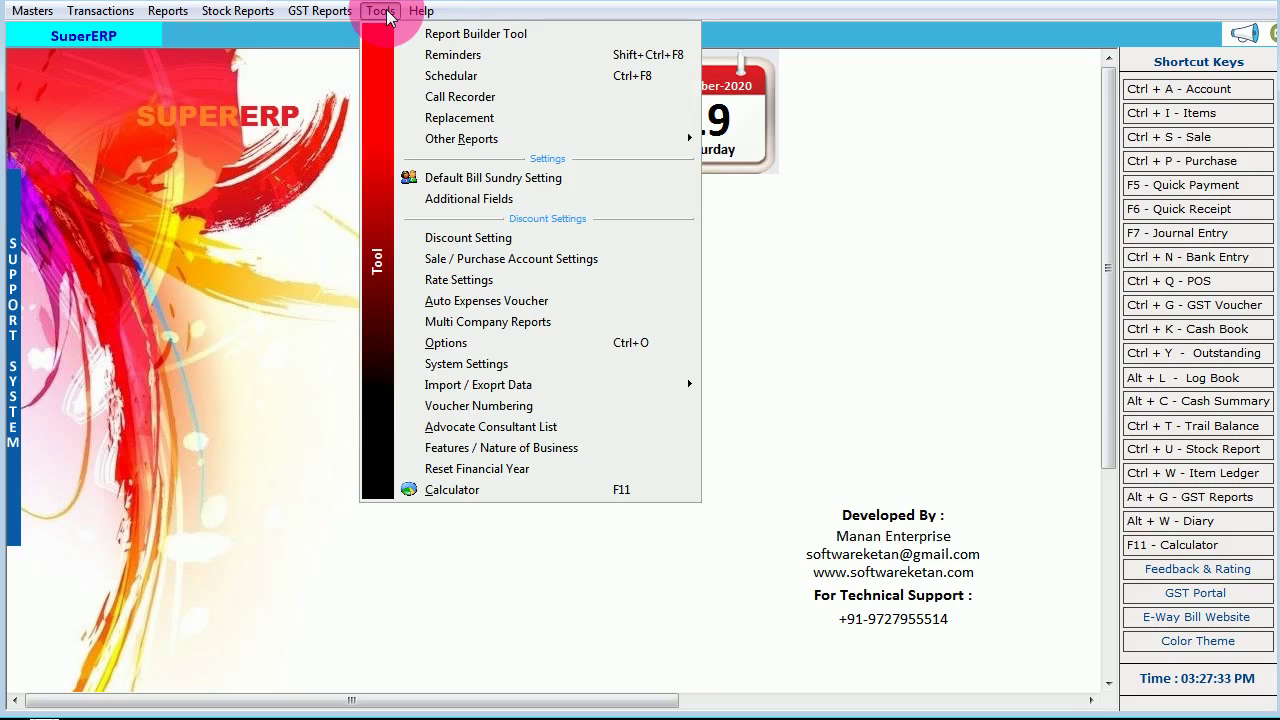
mouse_move(421, 11)
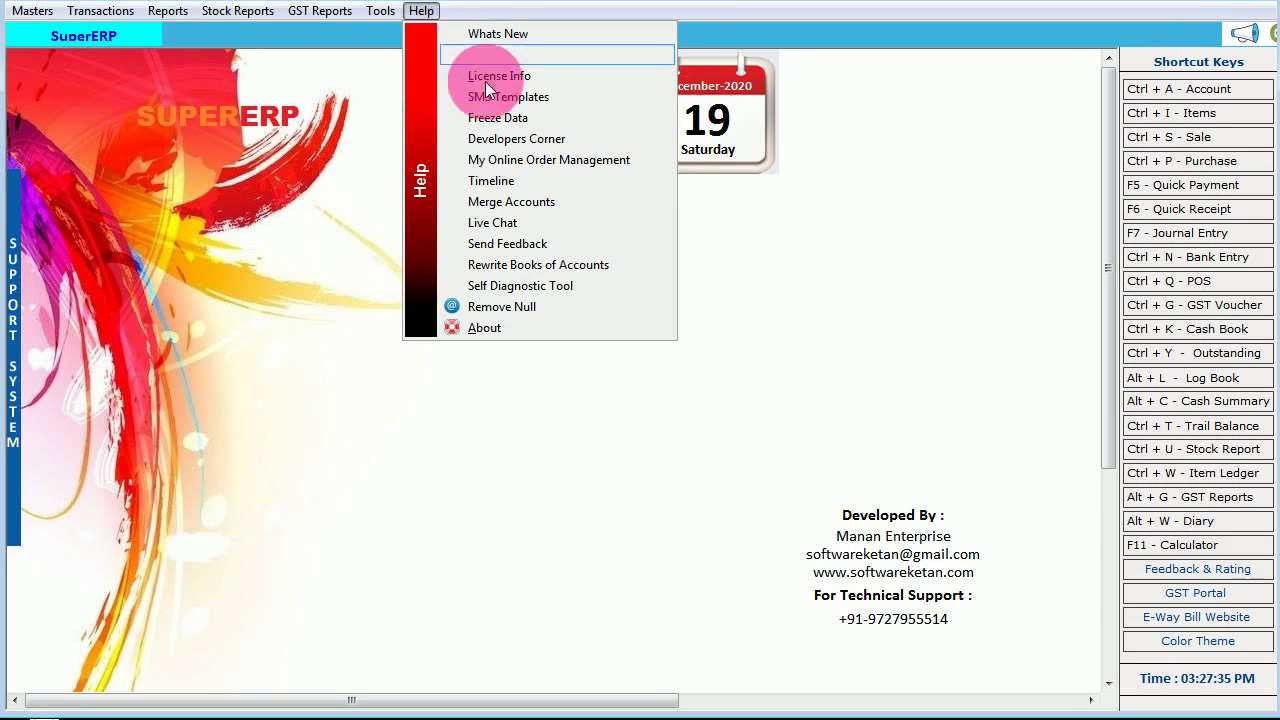
left_click(567, 105)
left_click(613, 90)
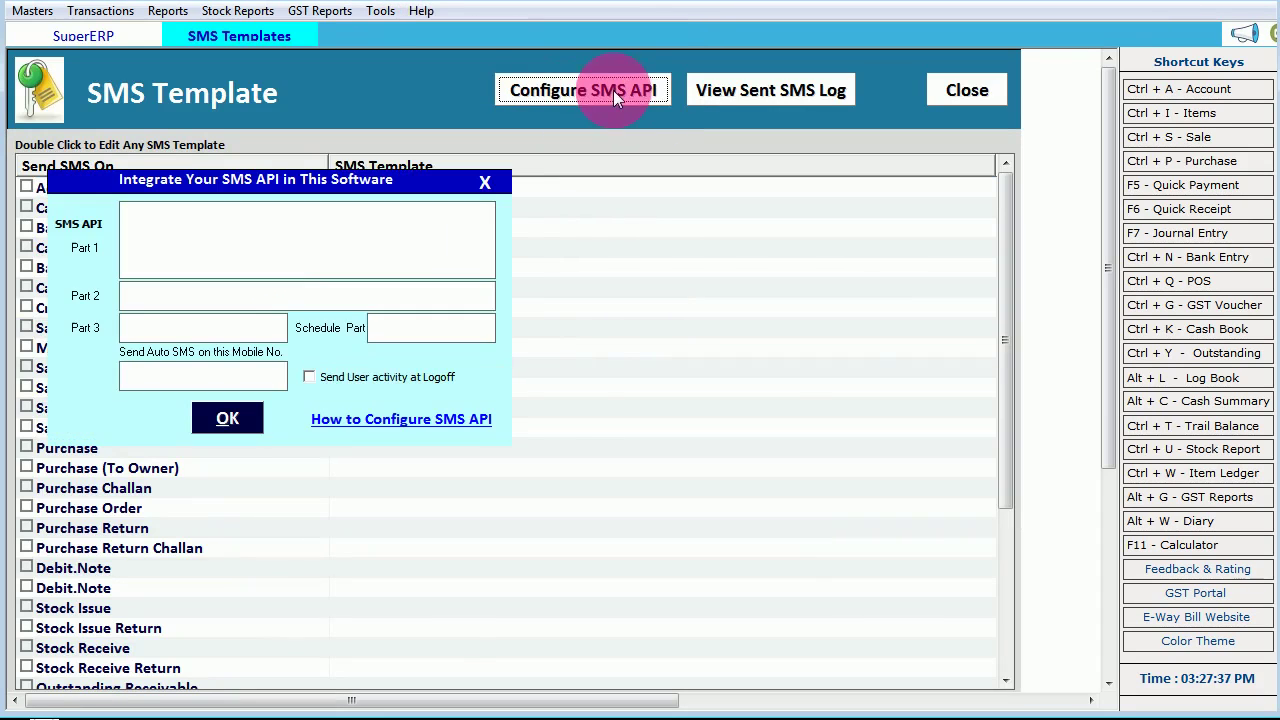
left_click(283, 277)
left_click(484, 182)
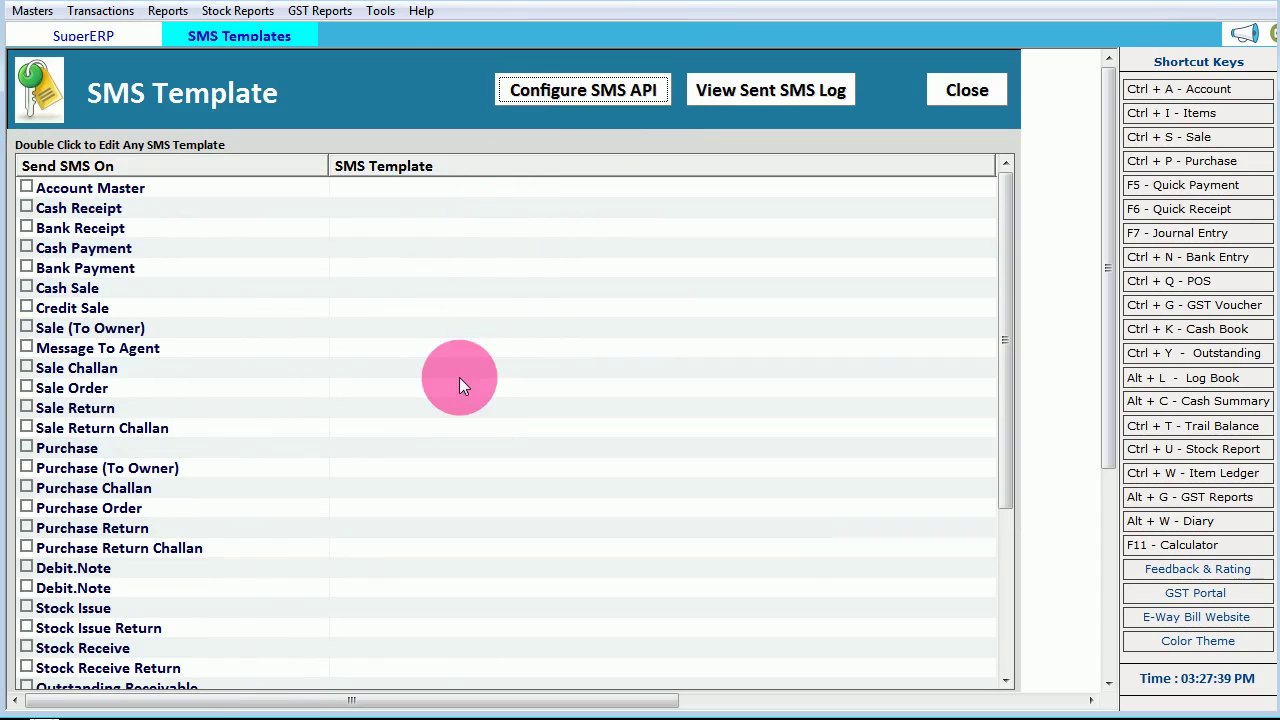
Look over the transaction types in the SMS template list, such as Bank Payment, Sale Return and Purchase Return Challan
left_click(459, 380)
left_click(135, 272)
left_click(183, 406)
left_click(216, 549)
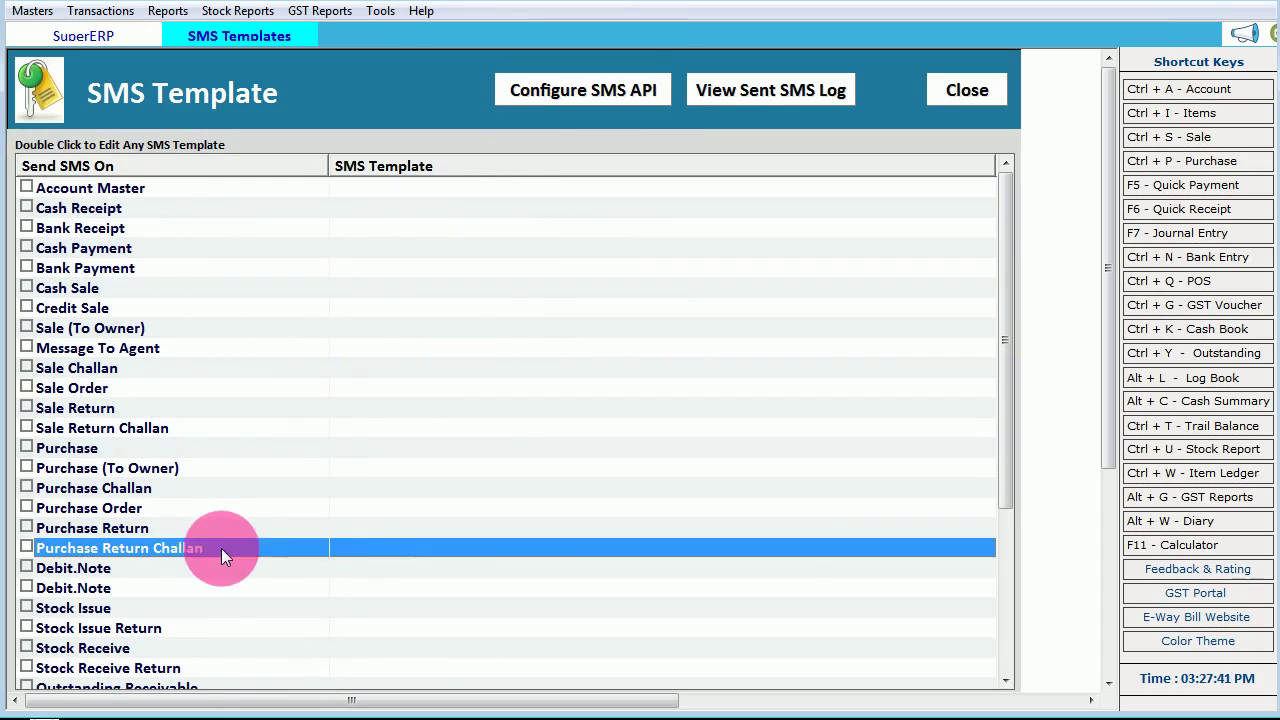
left_click(446, 368)
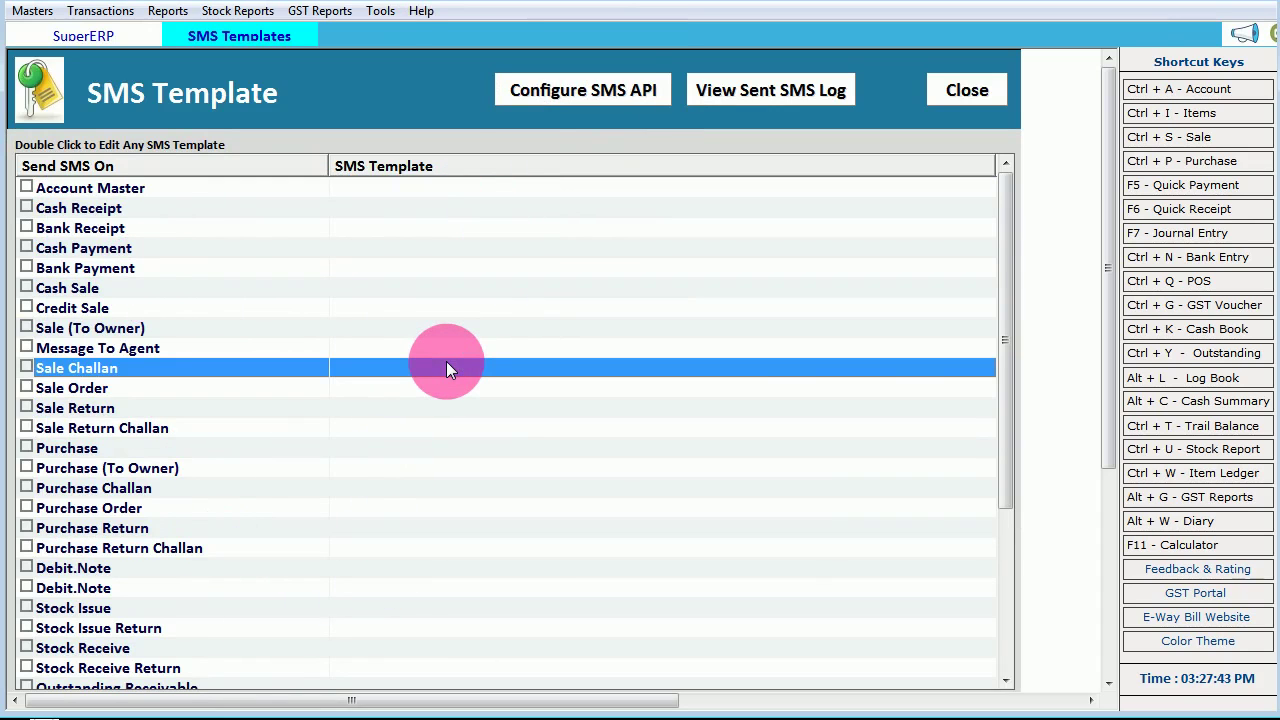
left_click_drag(1005, 470, 1014, 380)
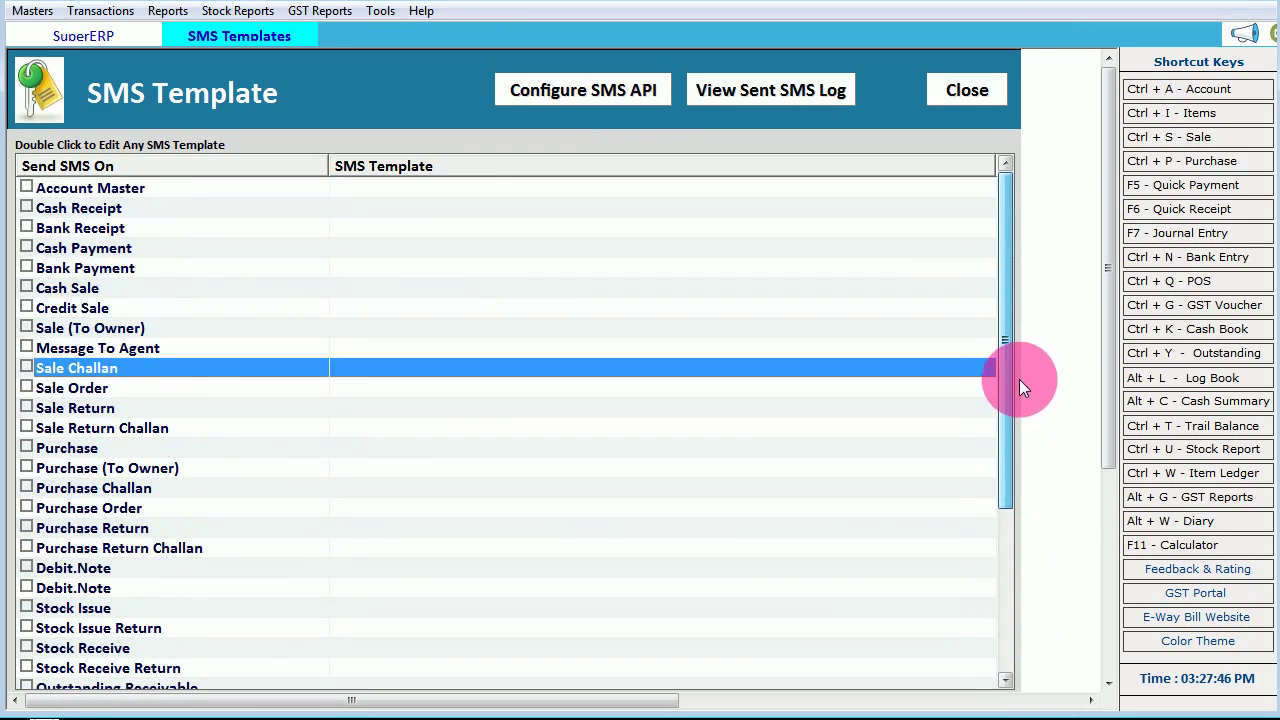
View the Cash Receipt SMS template editor with its dynamic fields, and close it along with the SMS templates
double_click(455, 215)
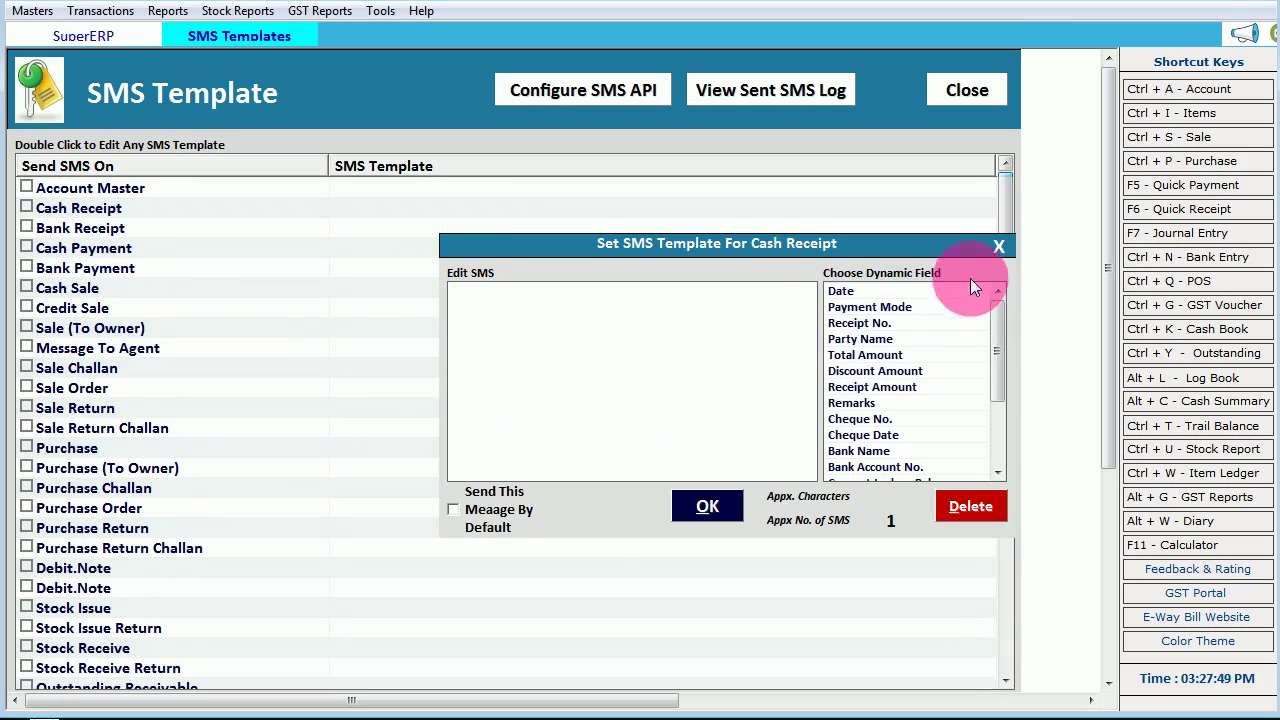
left_click(997, 246)
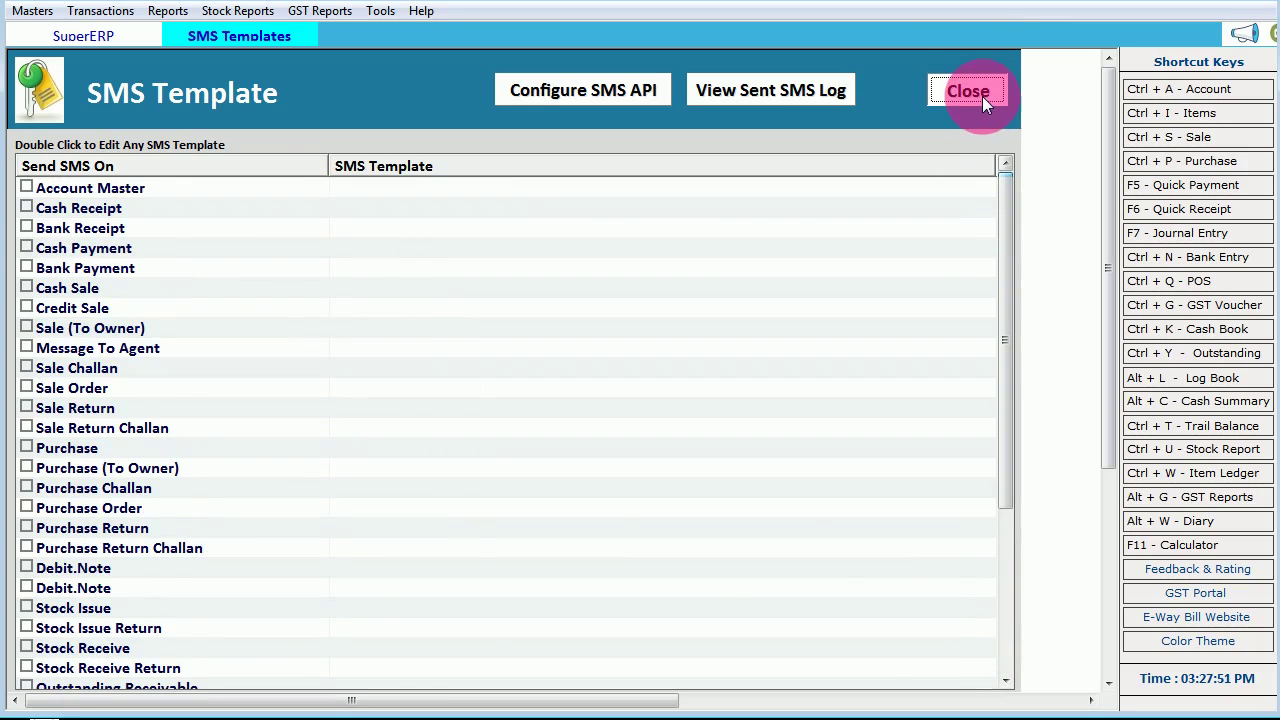
left_click(966, 91)
Look over the available help and support commands
left_click(418, 14)
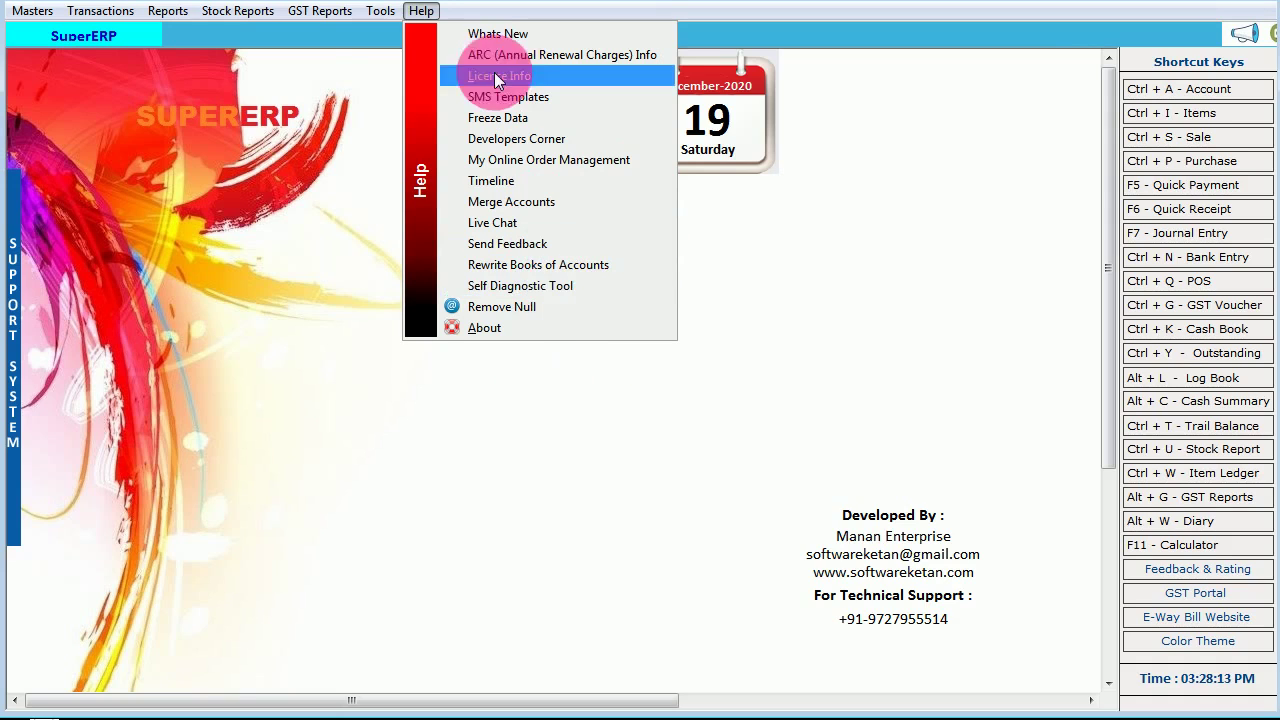
left_click(189, 163)
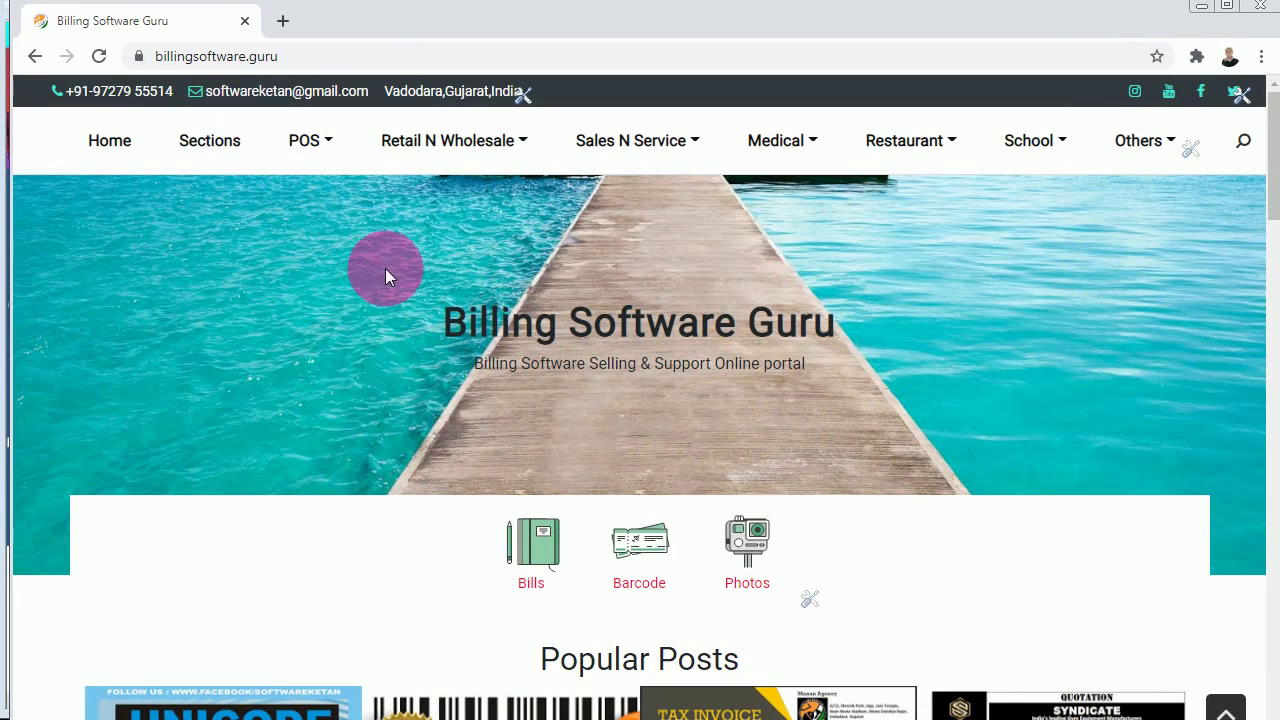
On the billingsoftware.guru website, open the Retail N Wholesale page for Auto Parts Inventory Management and locate its demo download
left_click(443, 150)
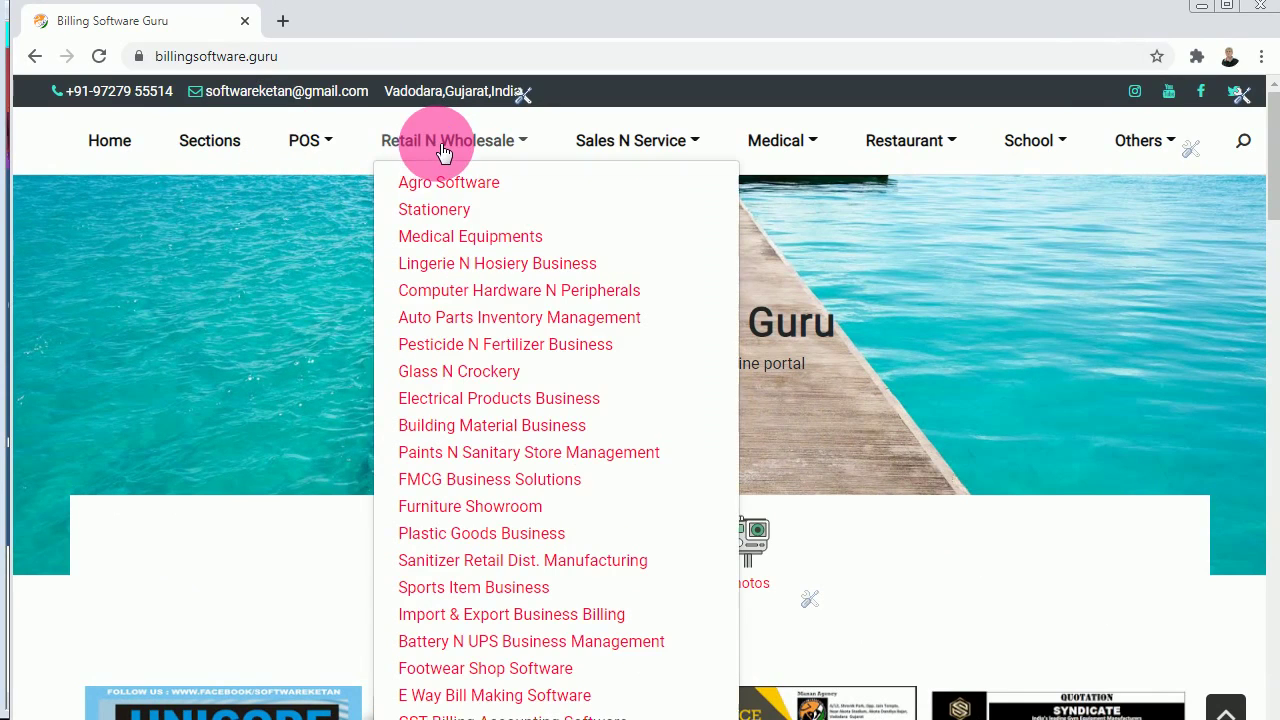
left_click(485, 320)
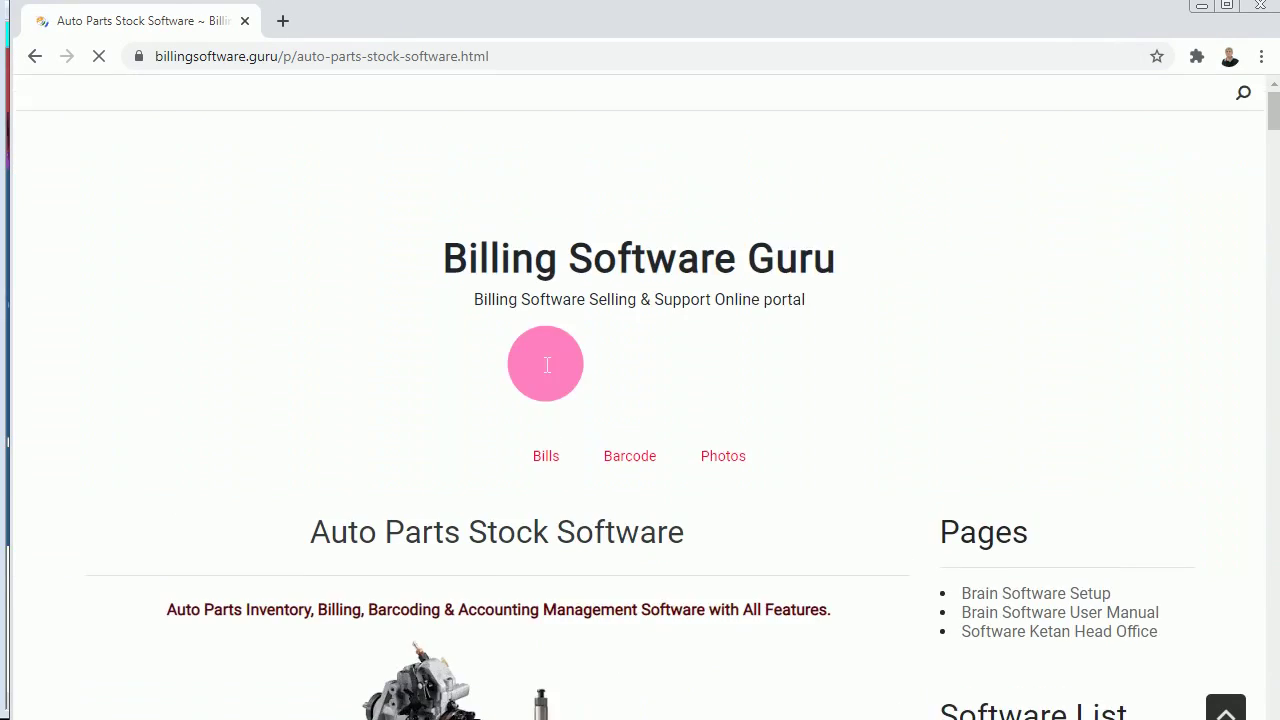
scroll(650, 335, "down", 3)
scroll(650, 340, "down", 5)
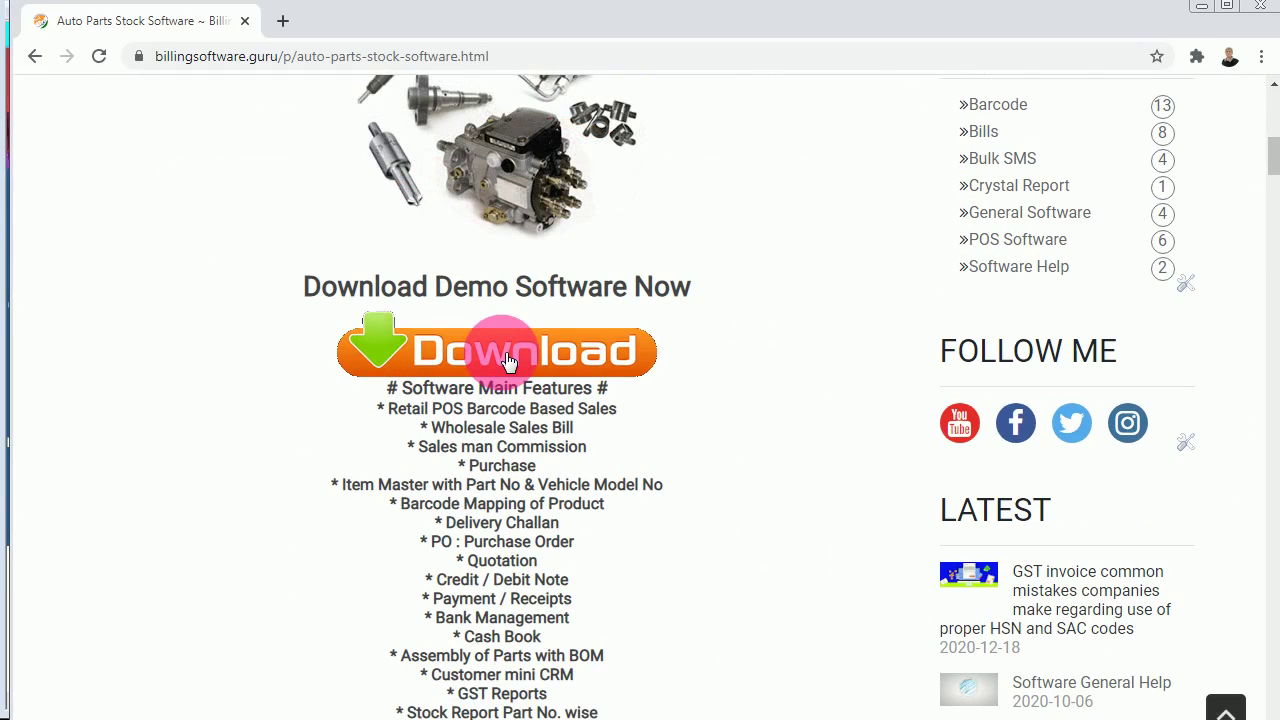
Examine the feature sections of the Auto Parts Stock Software page, from the main features to the software user manual link
scroll(508, 360, "down", 4)
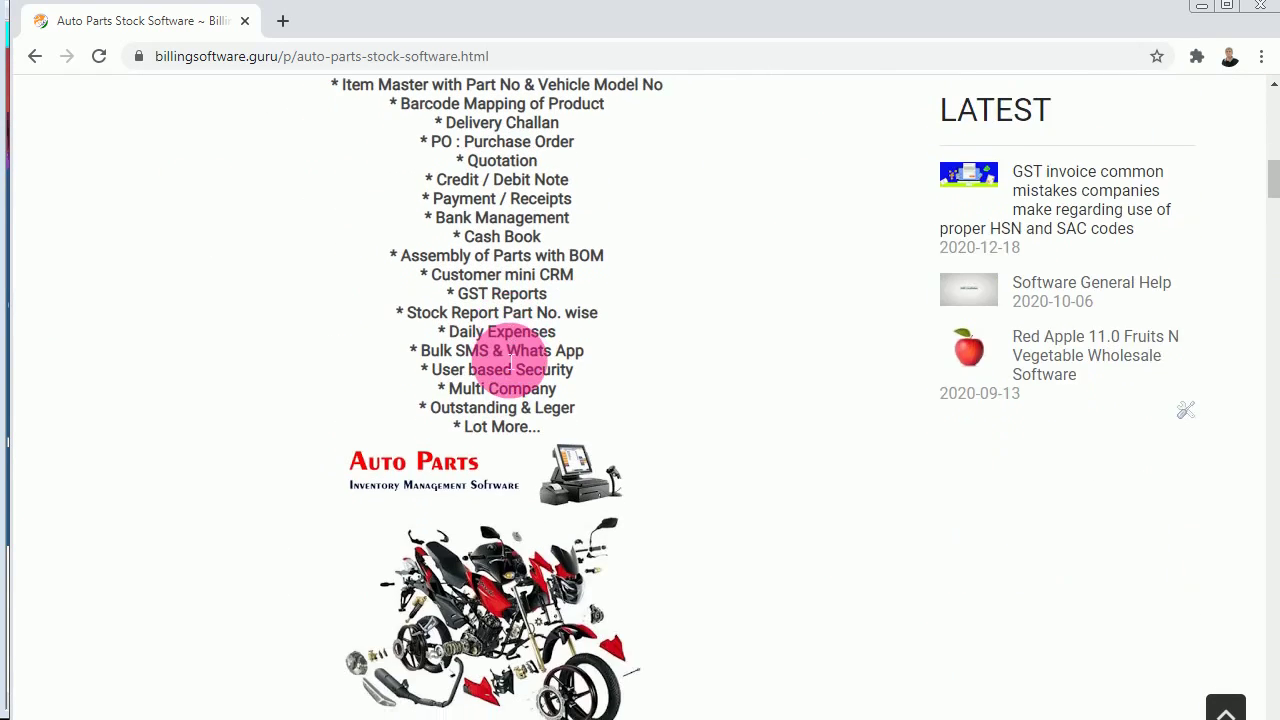
scroll(510, 360, "down", 6)
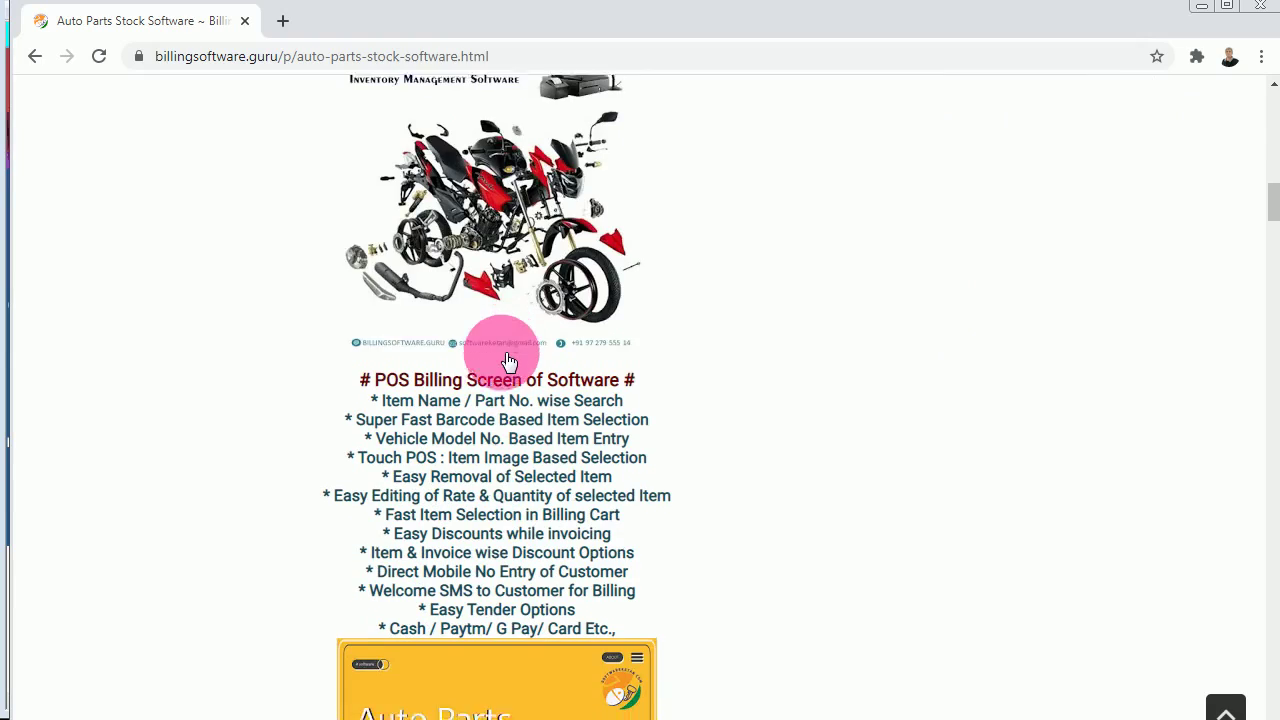
scroll(508, 362, "down", 8)
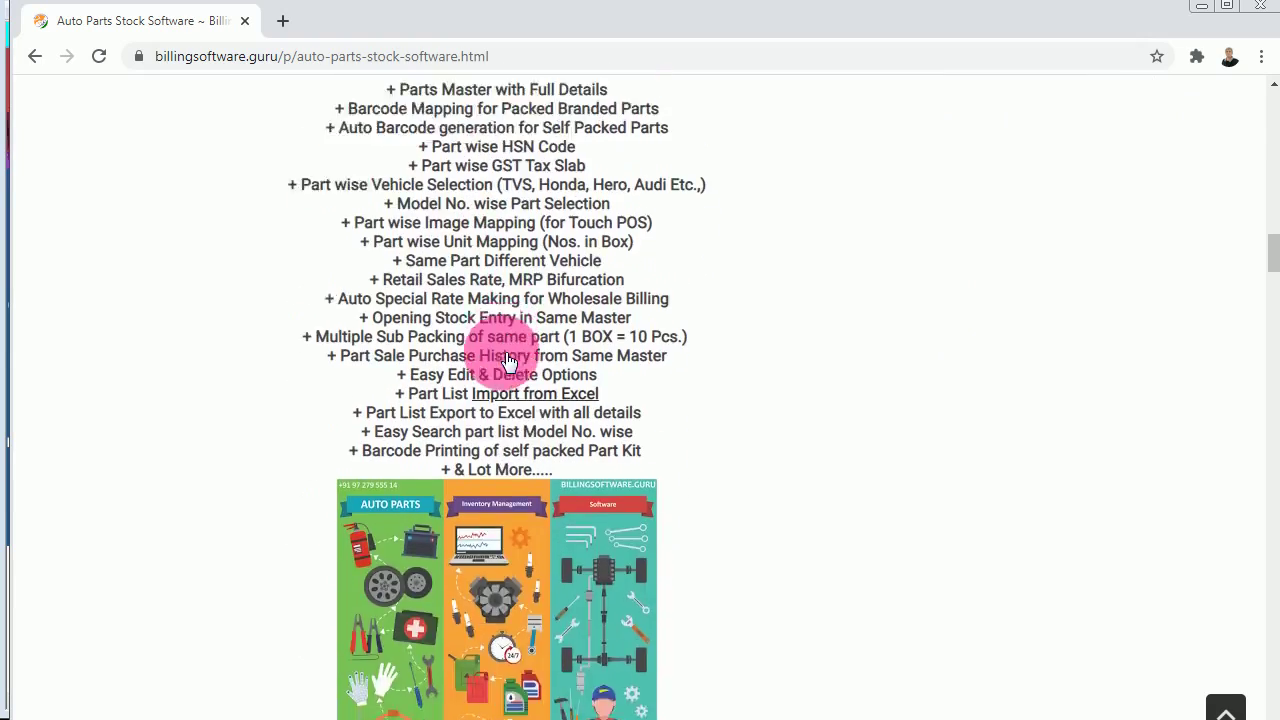
scroll(508, 362, "down", 14)
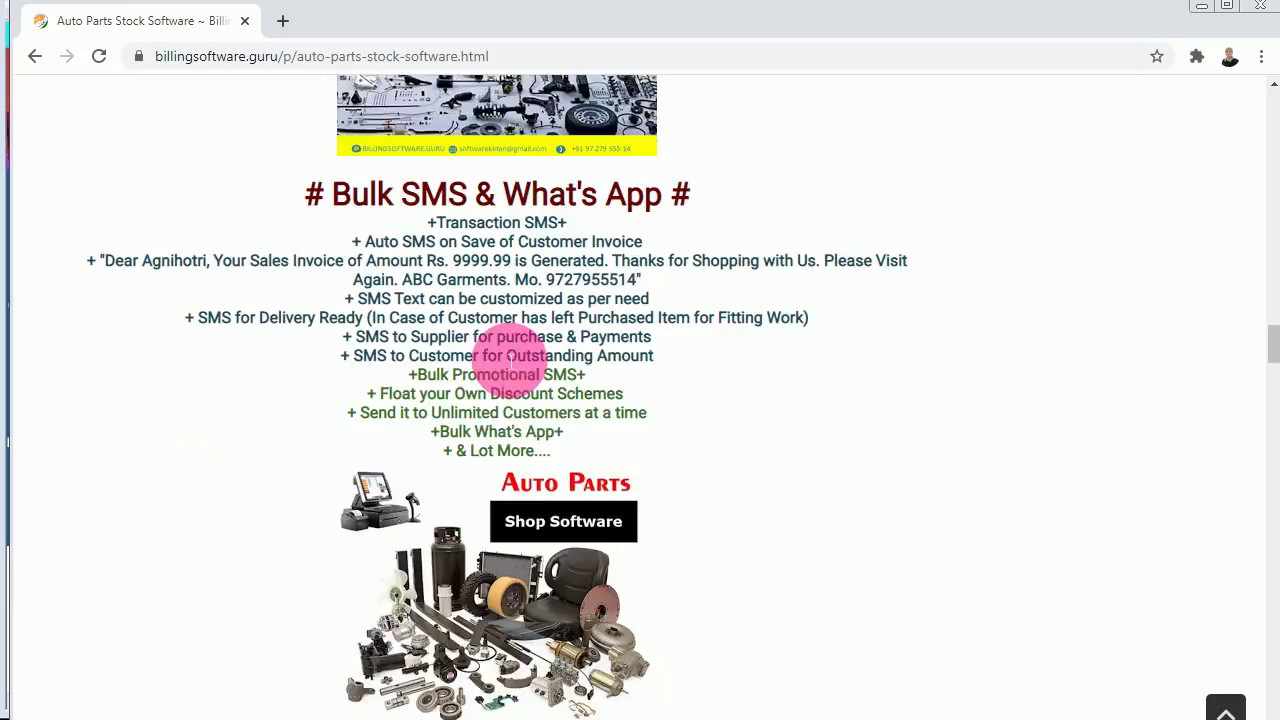
scroll(508, 360, "down", 15)
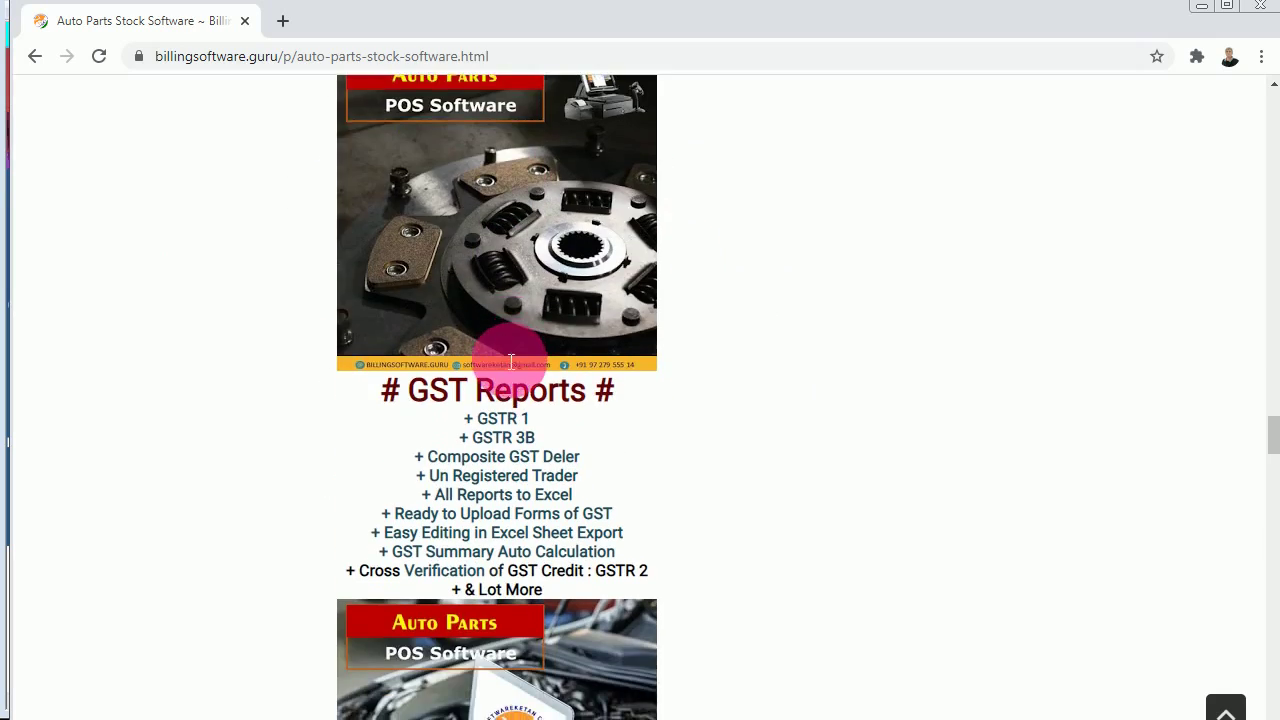
scroll(508, 362, "down", 10)
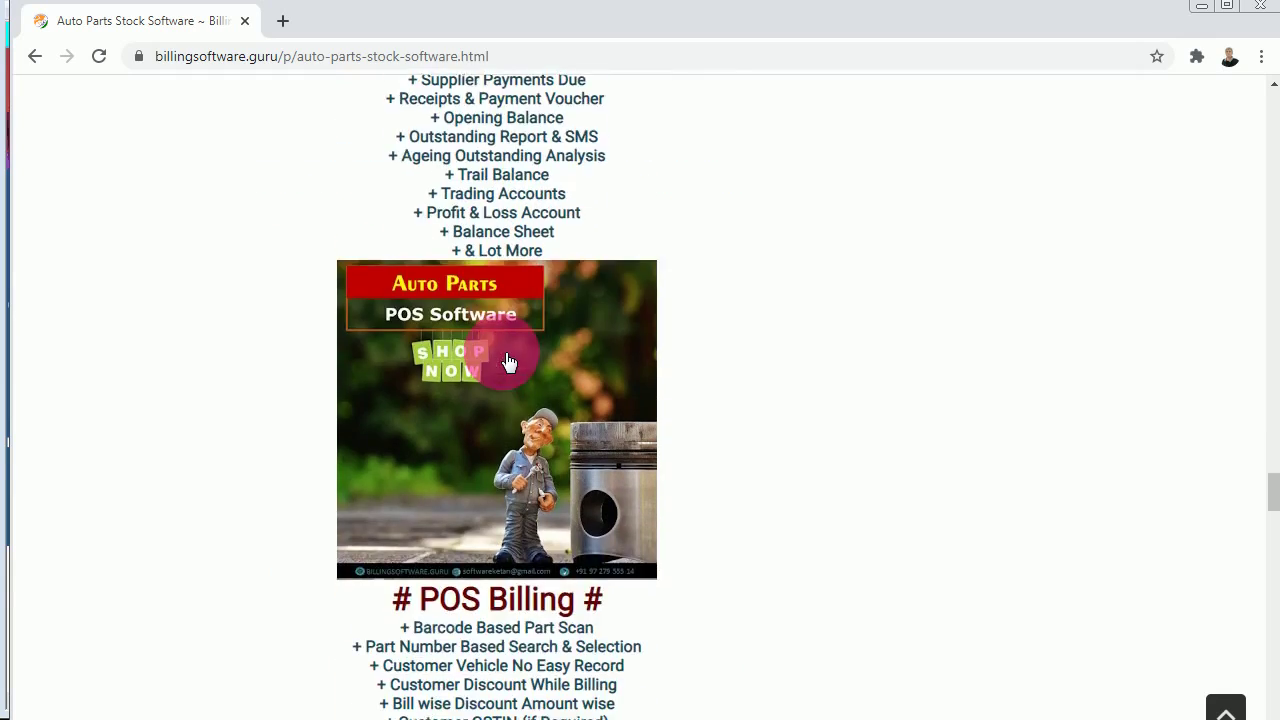
scroll(508, 362, "down", 13)
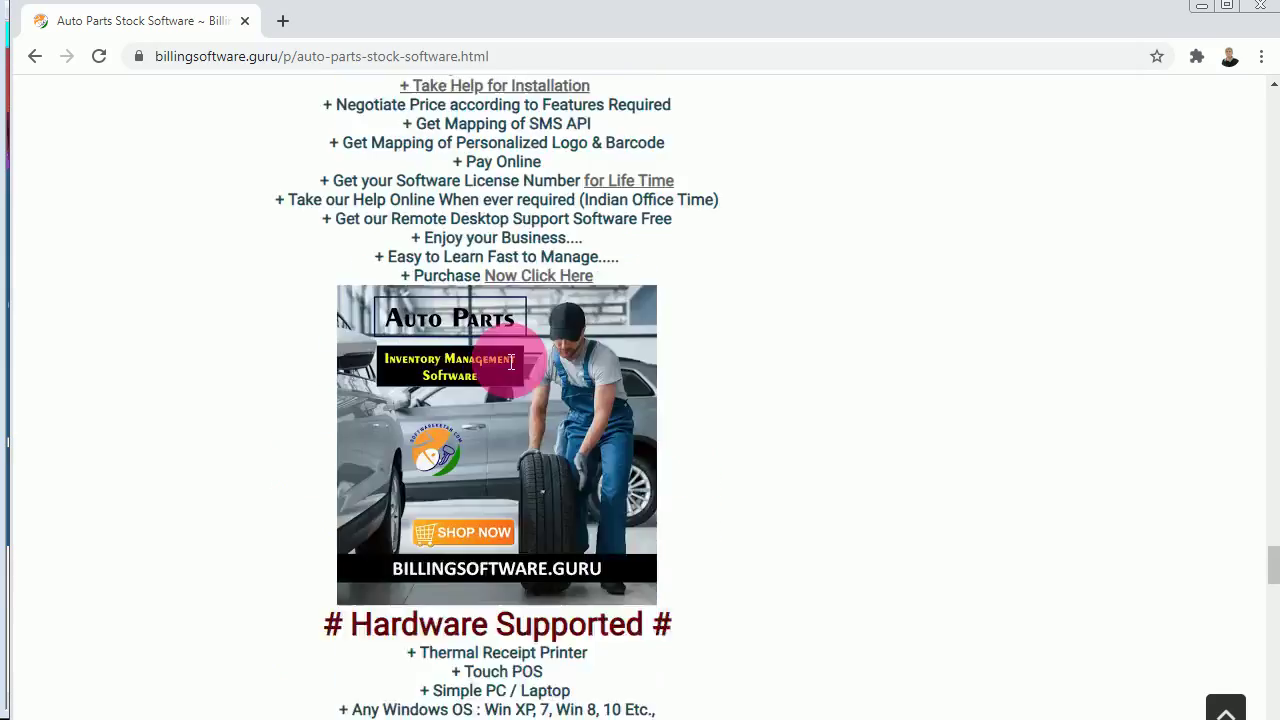
scroll(510, 362, "down", 15)
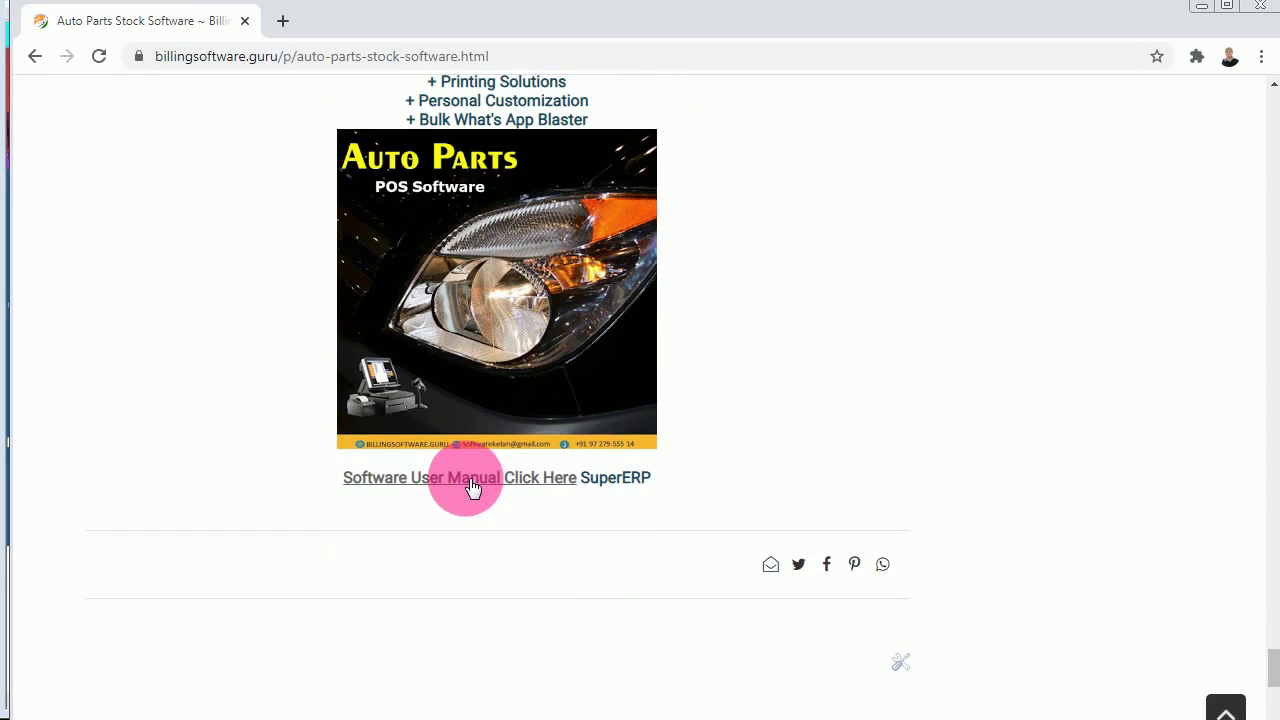
Open the SuperERP software user manual and look over its home page, master framework and product master sections
left_click(471, 480)
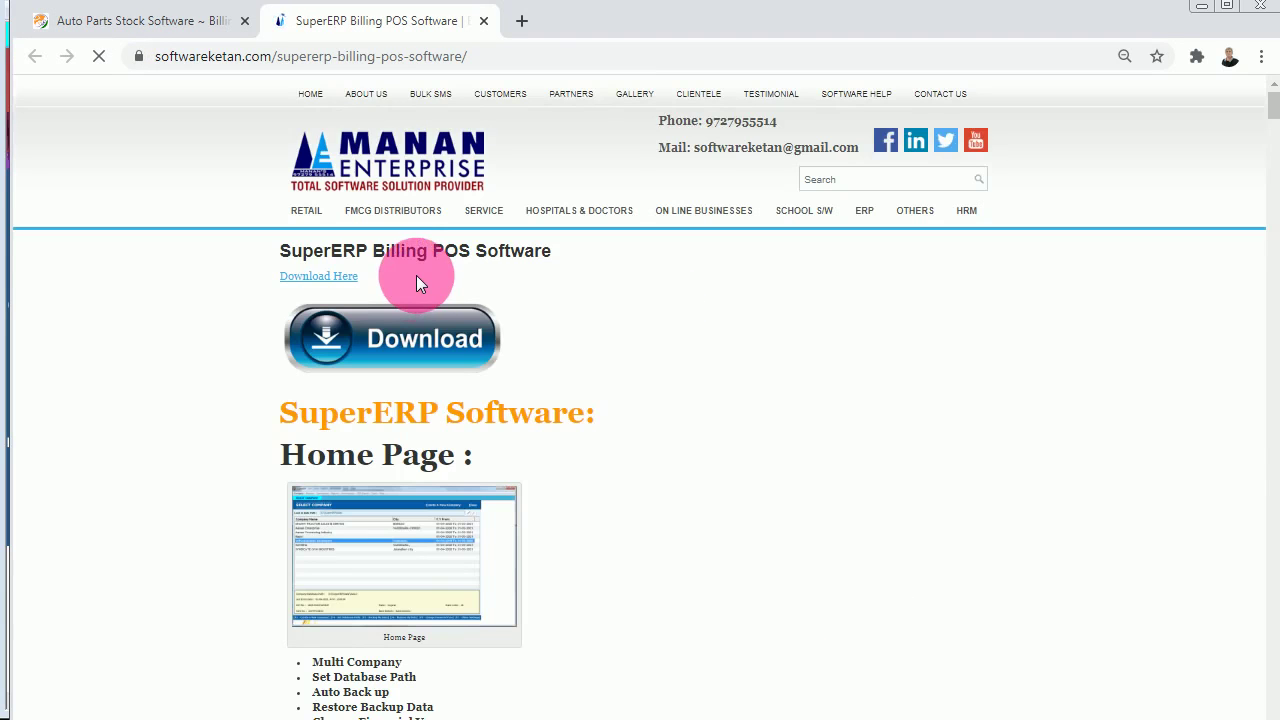
scroll(420, 280, "down", 3)
scroll(424, 285, "down", 12)
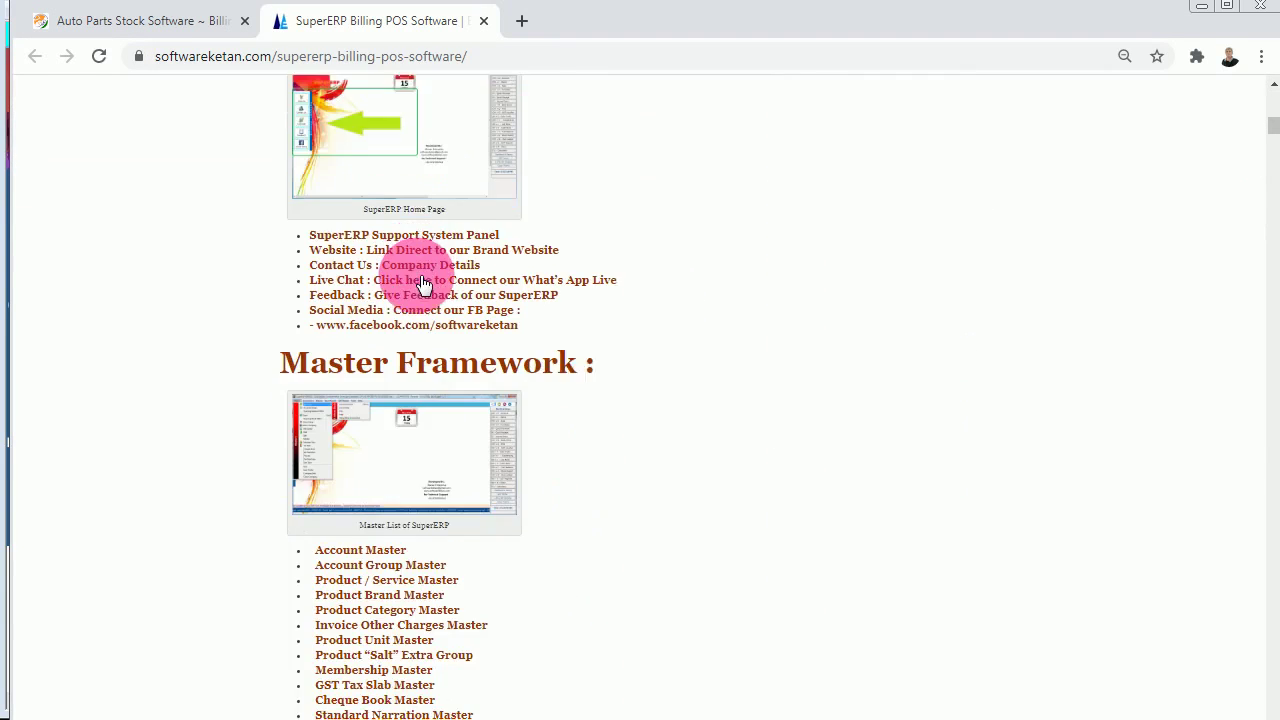
scroll(425, 285, "down", 15)
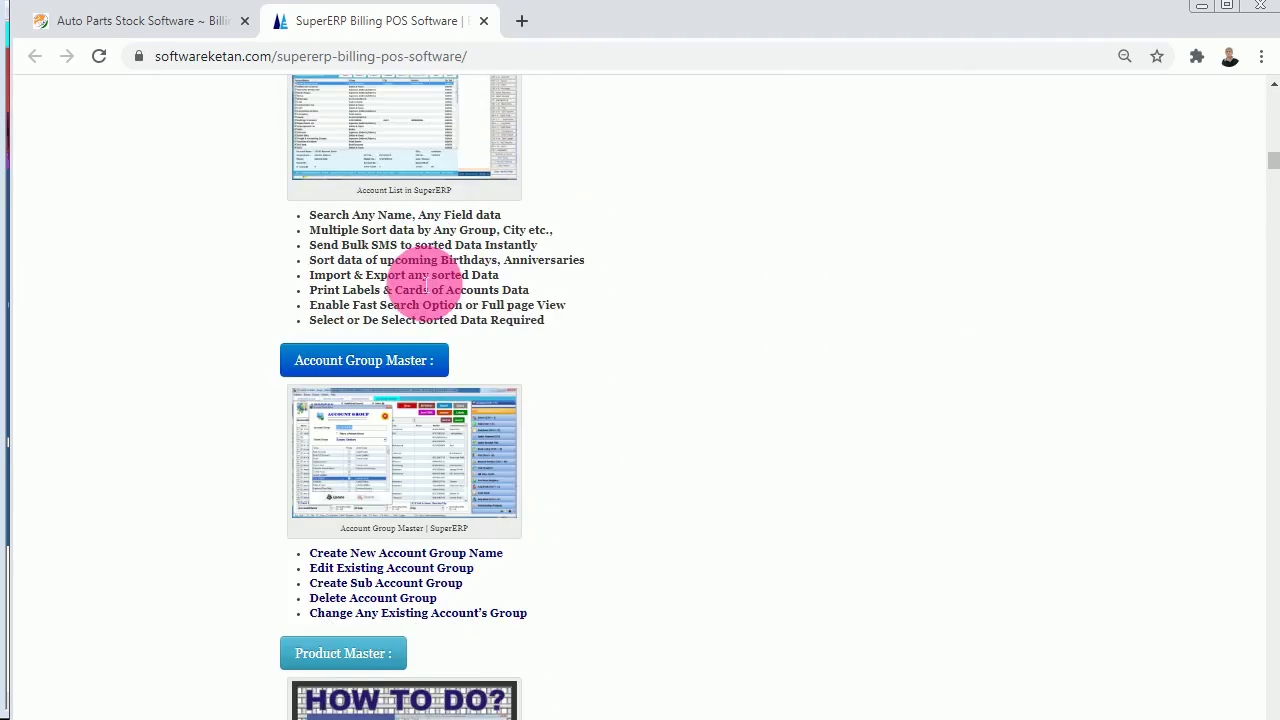
scroll(425, 285, "down", 5)
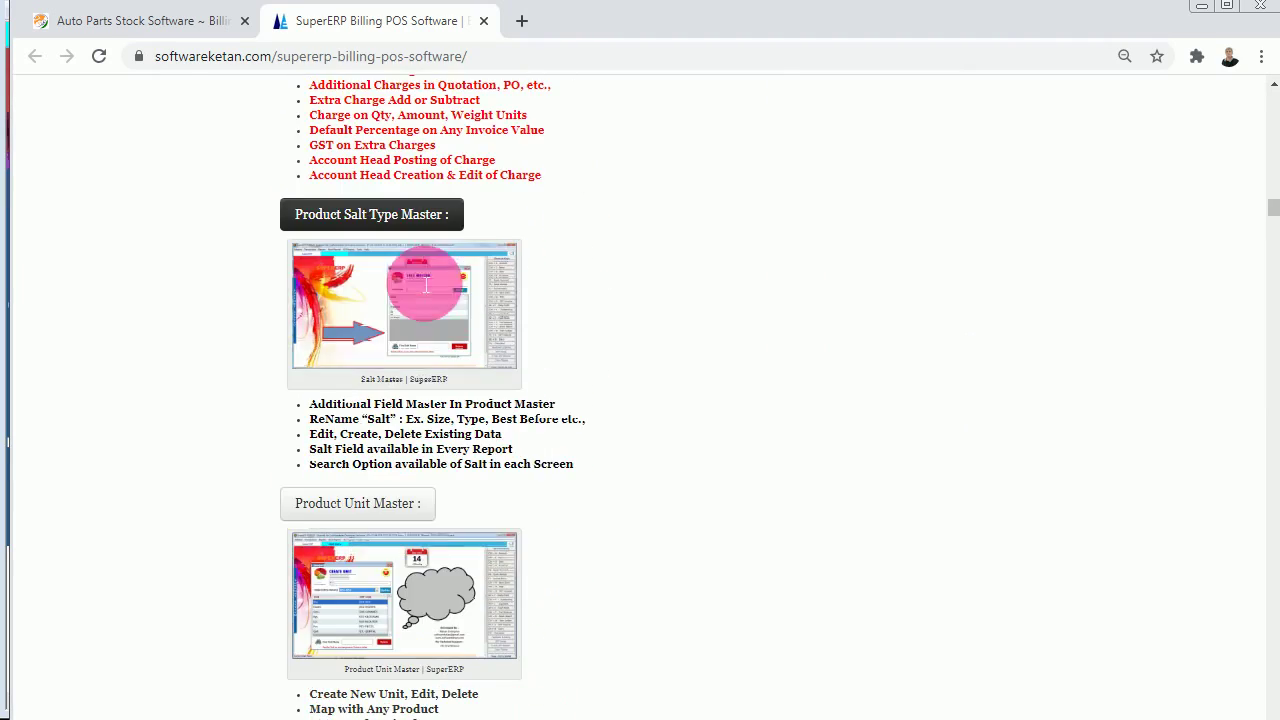
Return to the Auto Parts Stock Software page and go back to its demo software download
left_click(160, 22)
left_click(1218, 703)
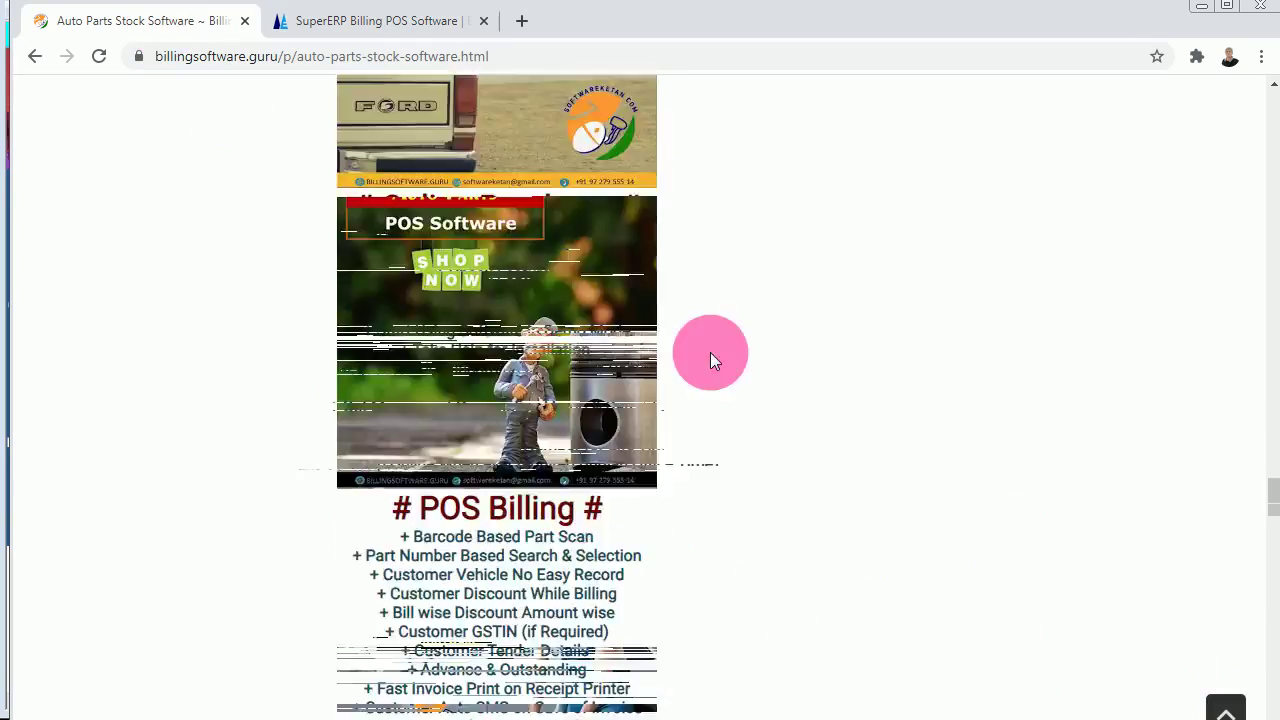
scroll(607, 585, "down", 7)
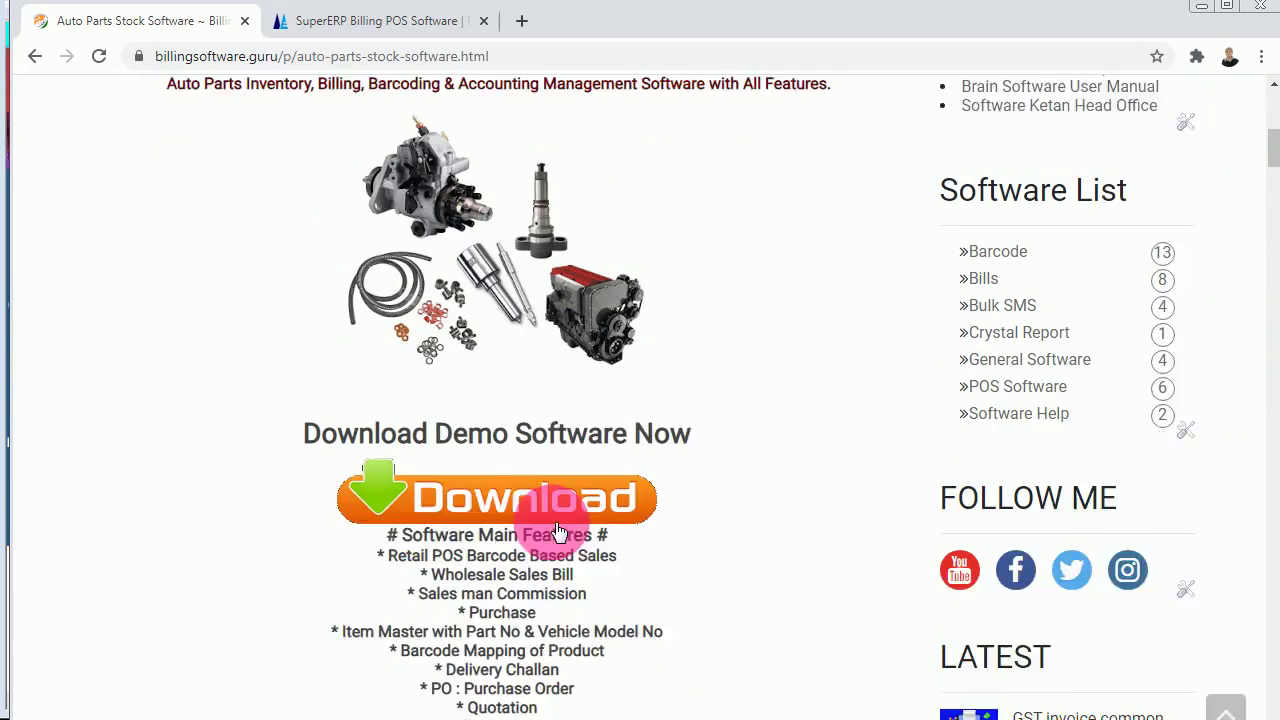